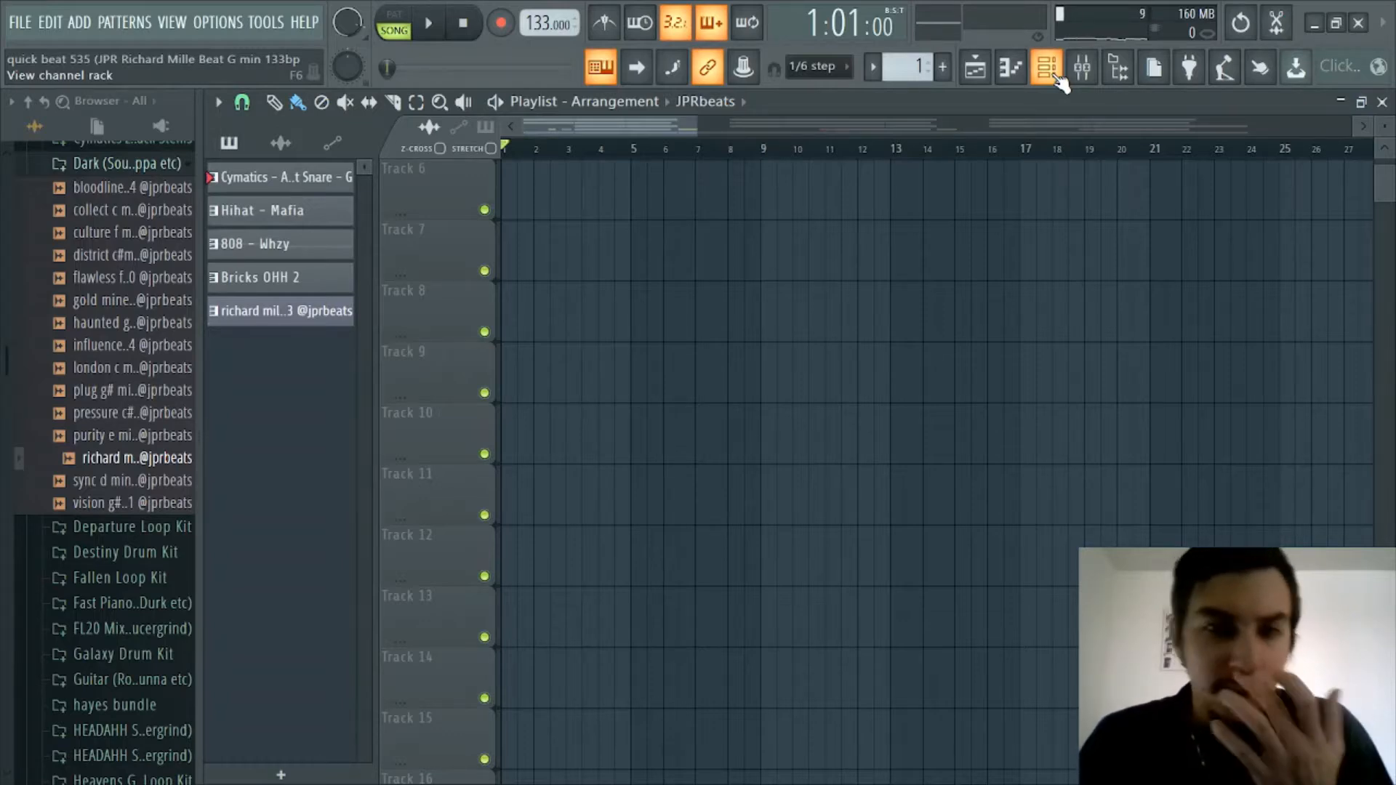
click(1056, 73)
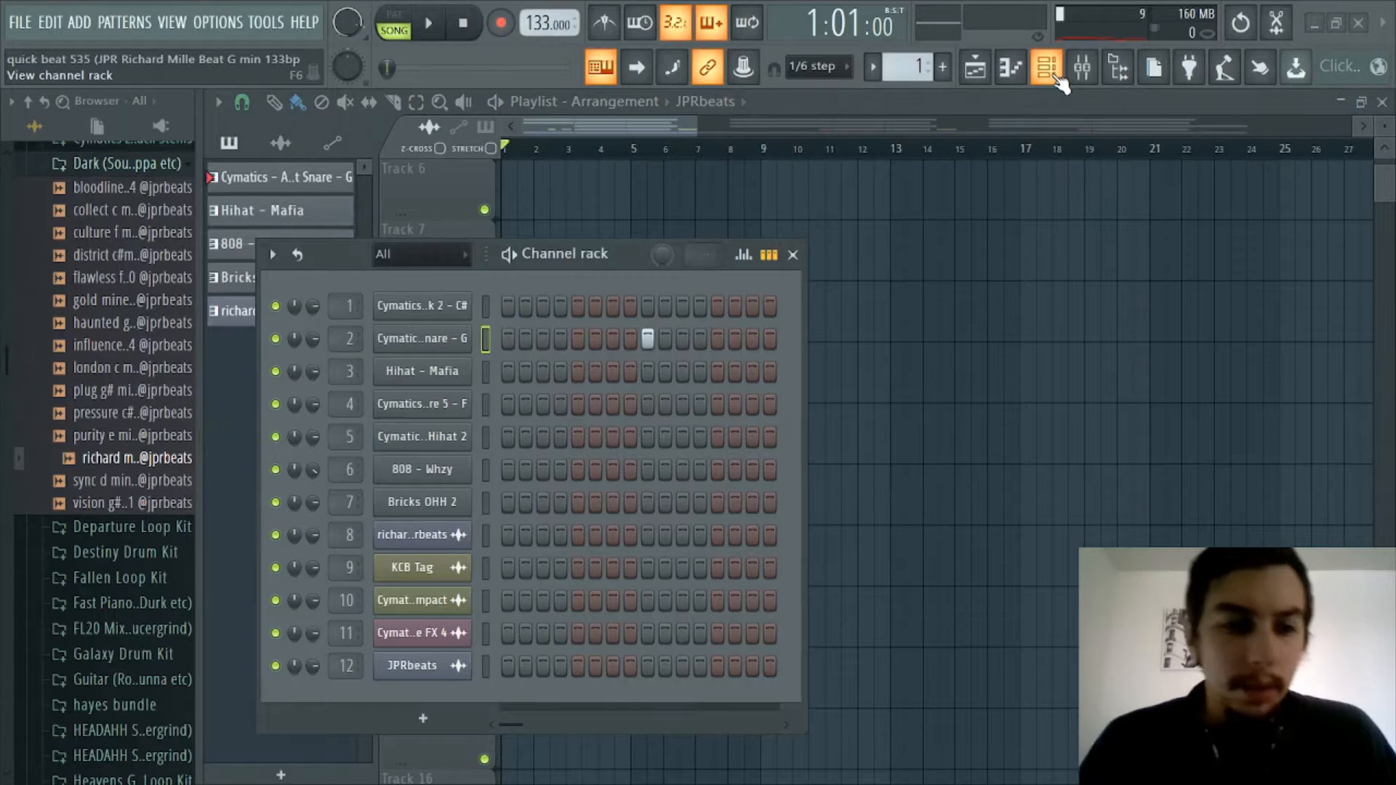
click(1056, 74)
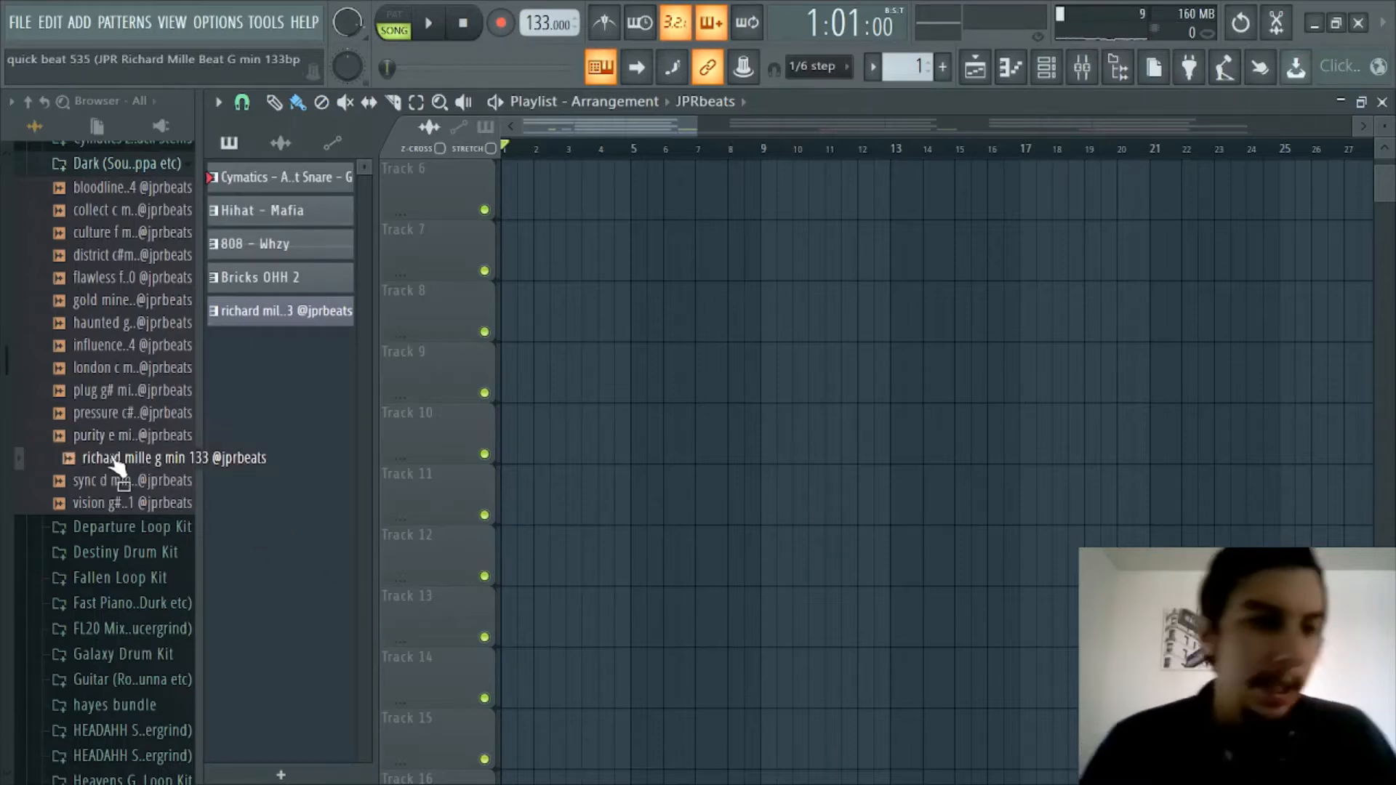
scroll(133, 436, up, 3)
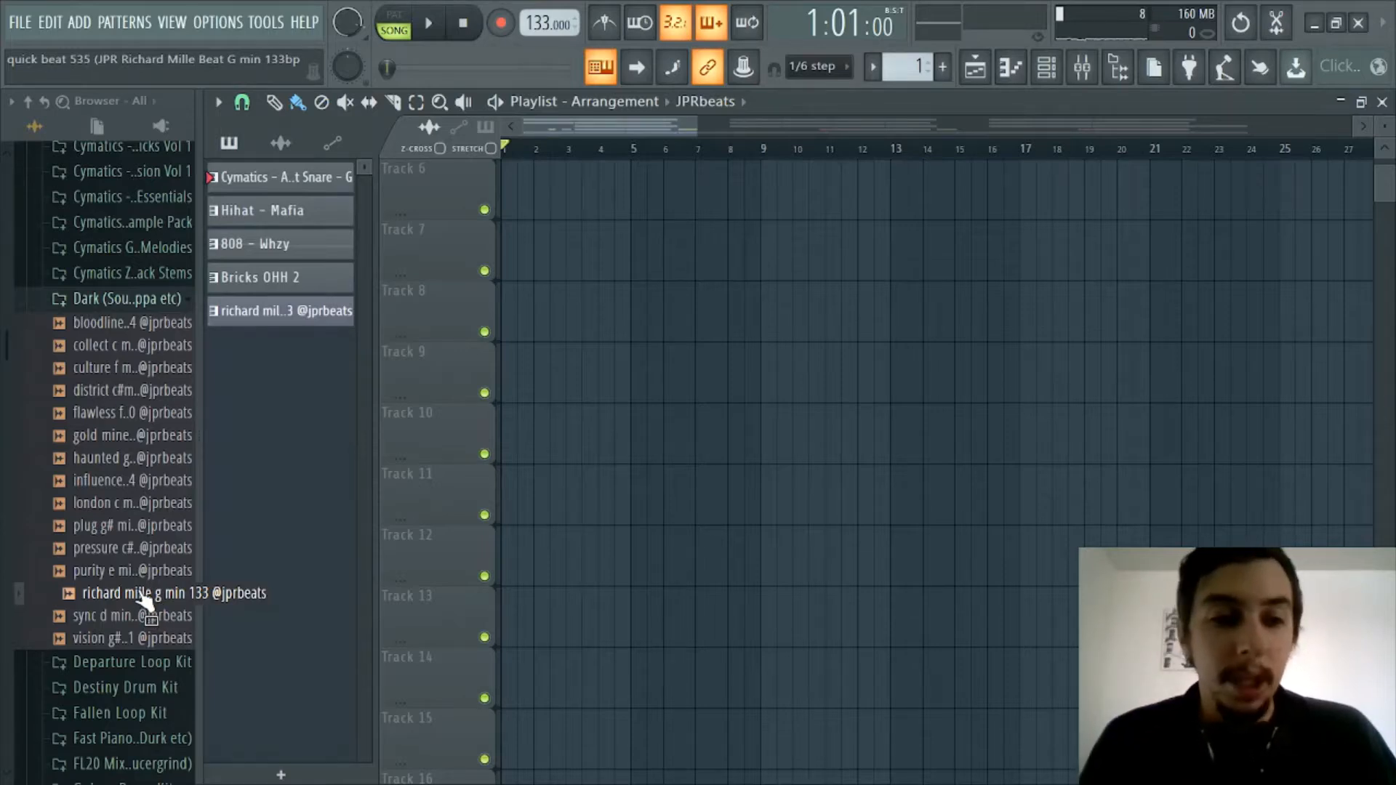
click(1059, 66)
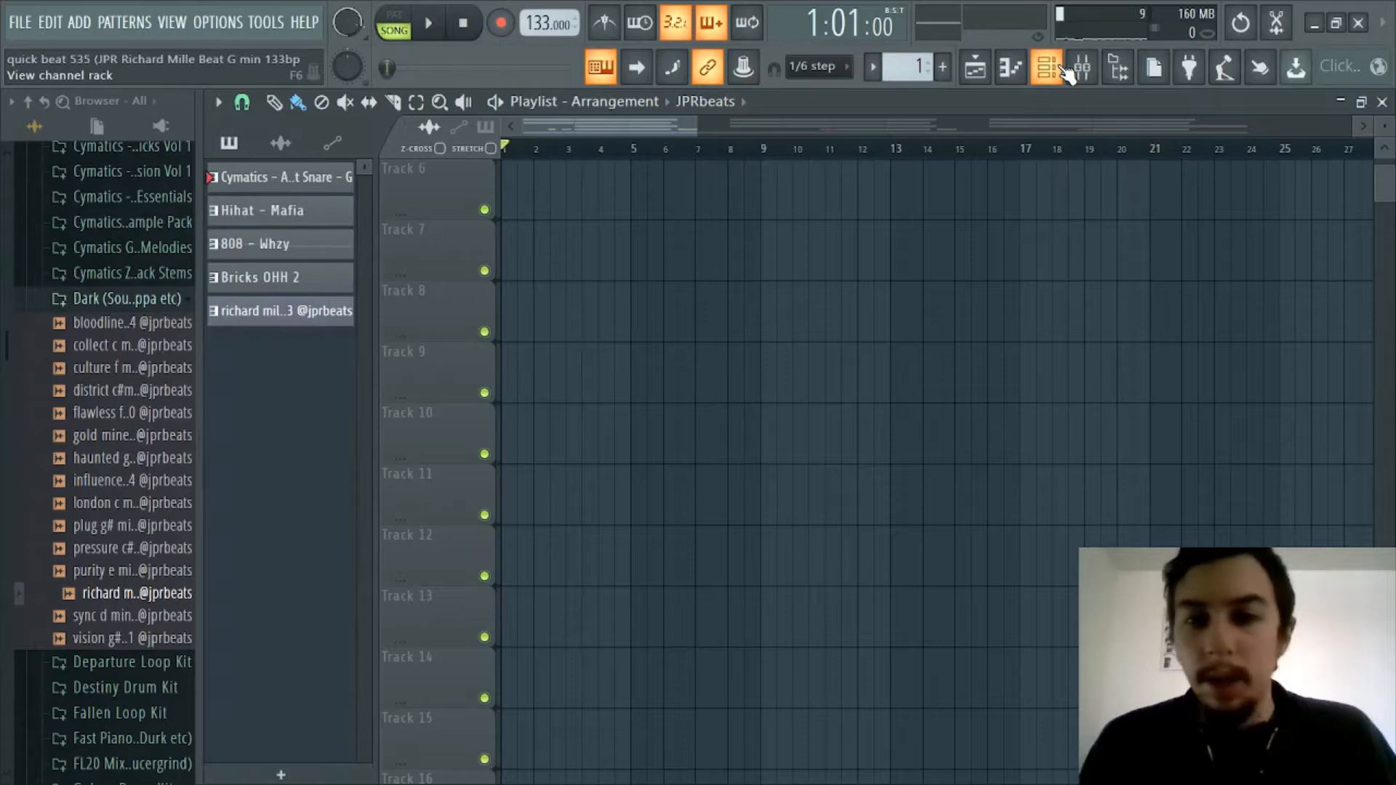
scroll(792, 162, down, 3)
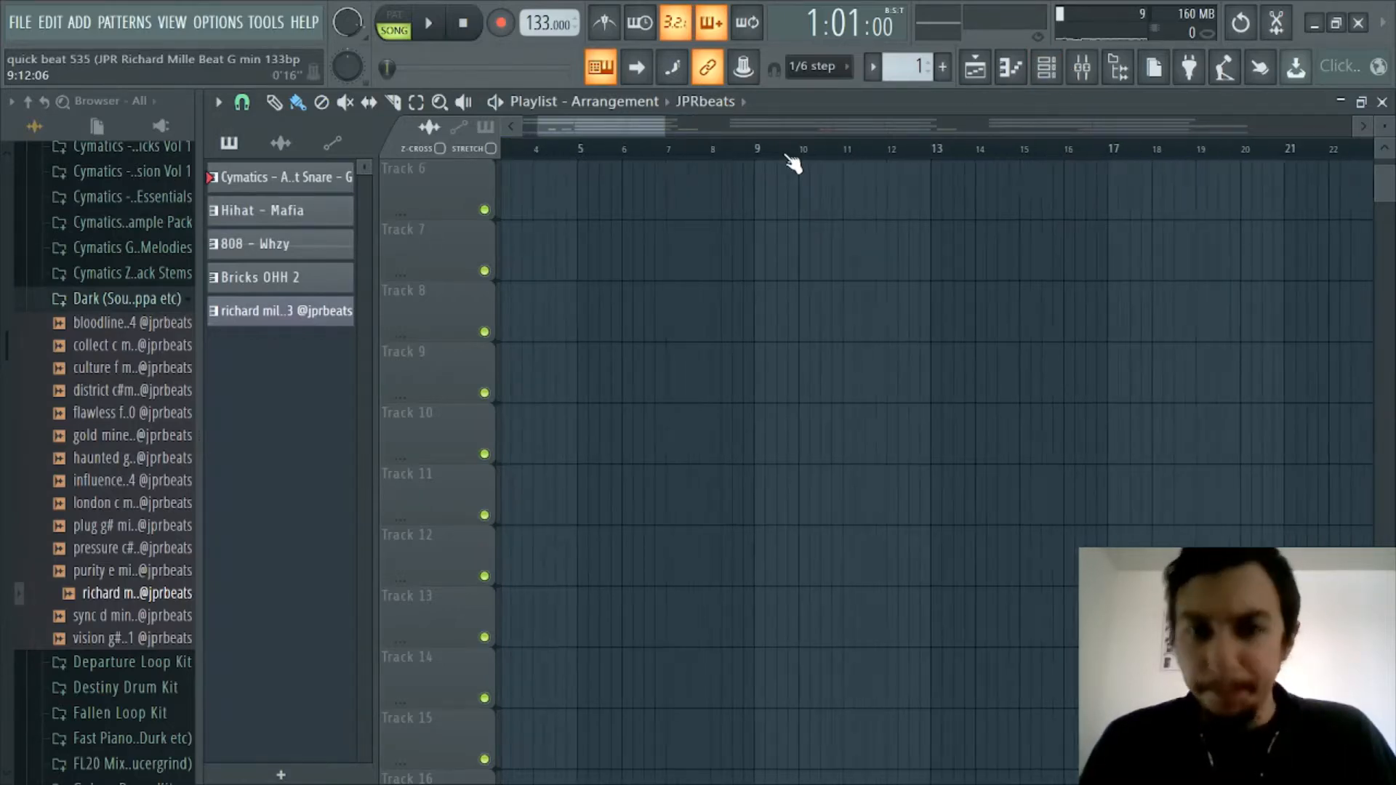
Open the richard mille g min 133 loop's sampler settings from the channel rack, play the sample, and close the settings.
click(1054, 69)
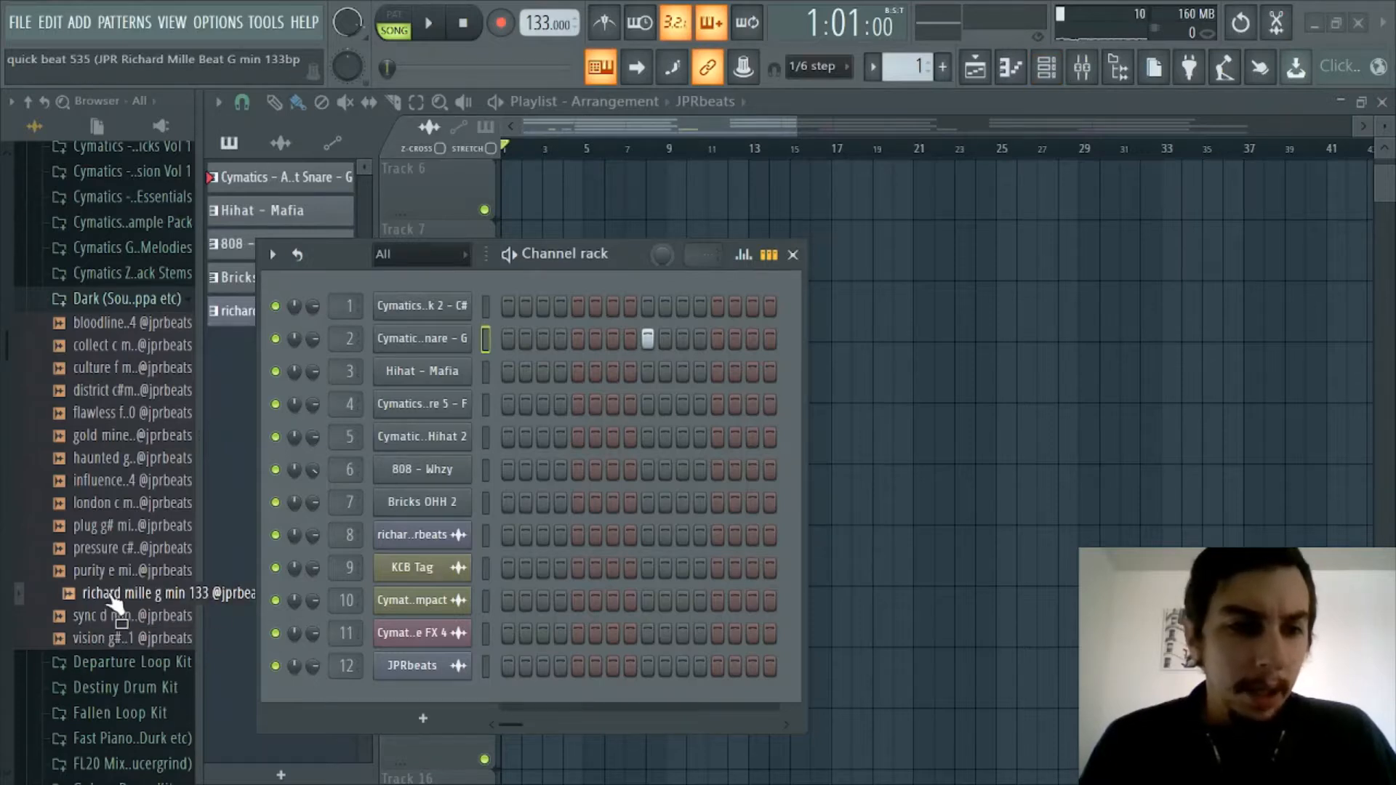
drag(109, 594, 121, 599)
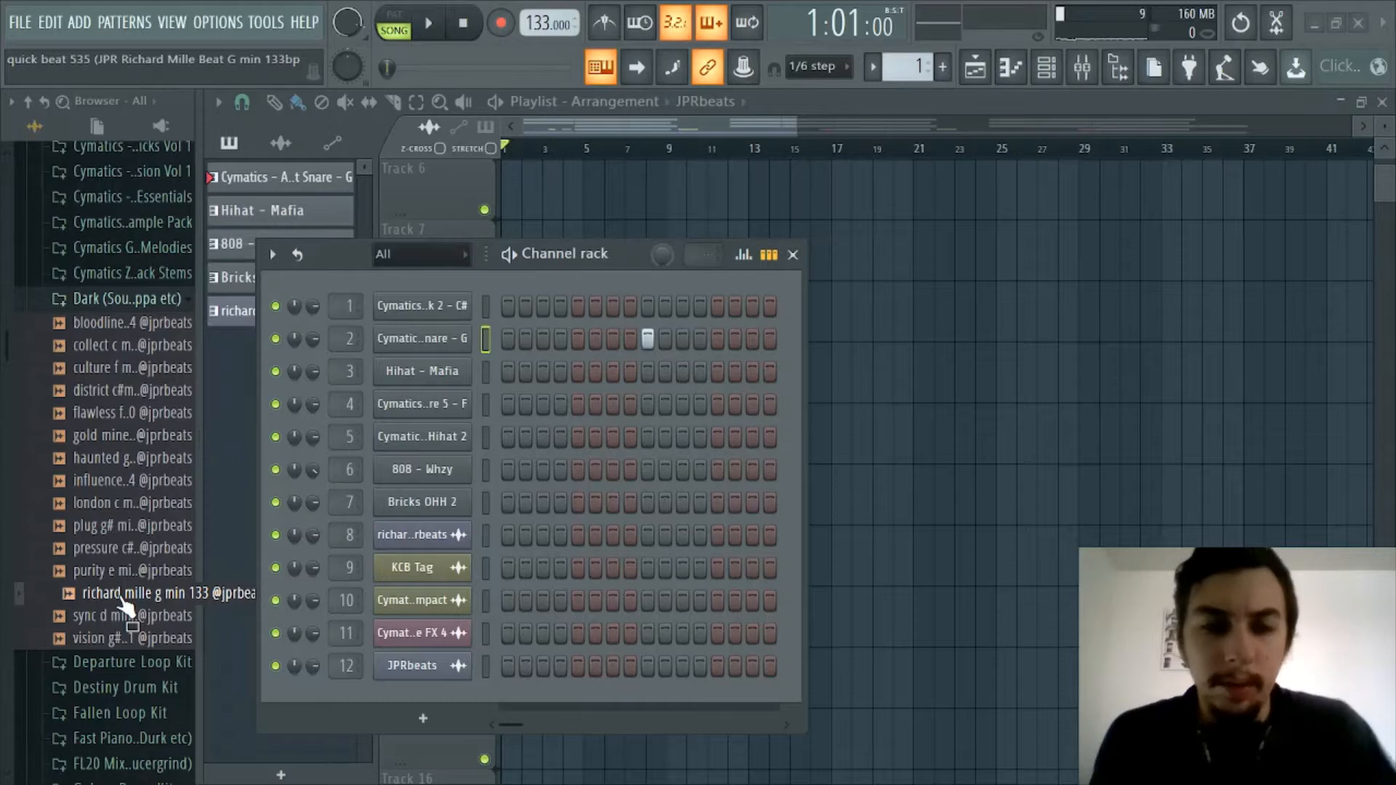
drag(124, 604, 421, 535)
click(1051, 69)
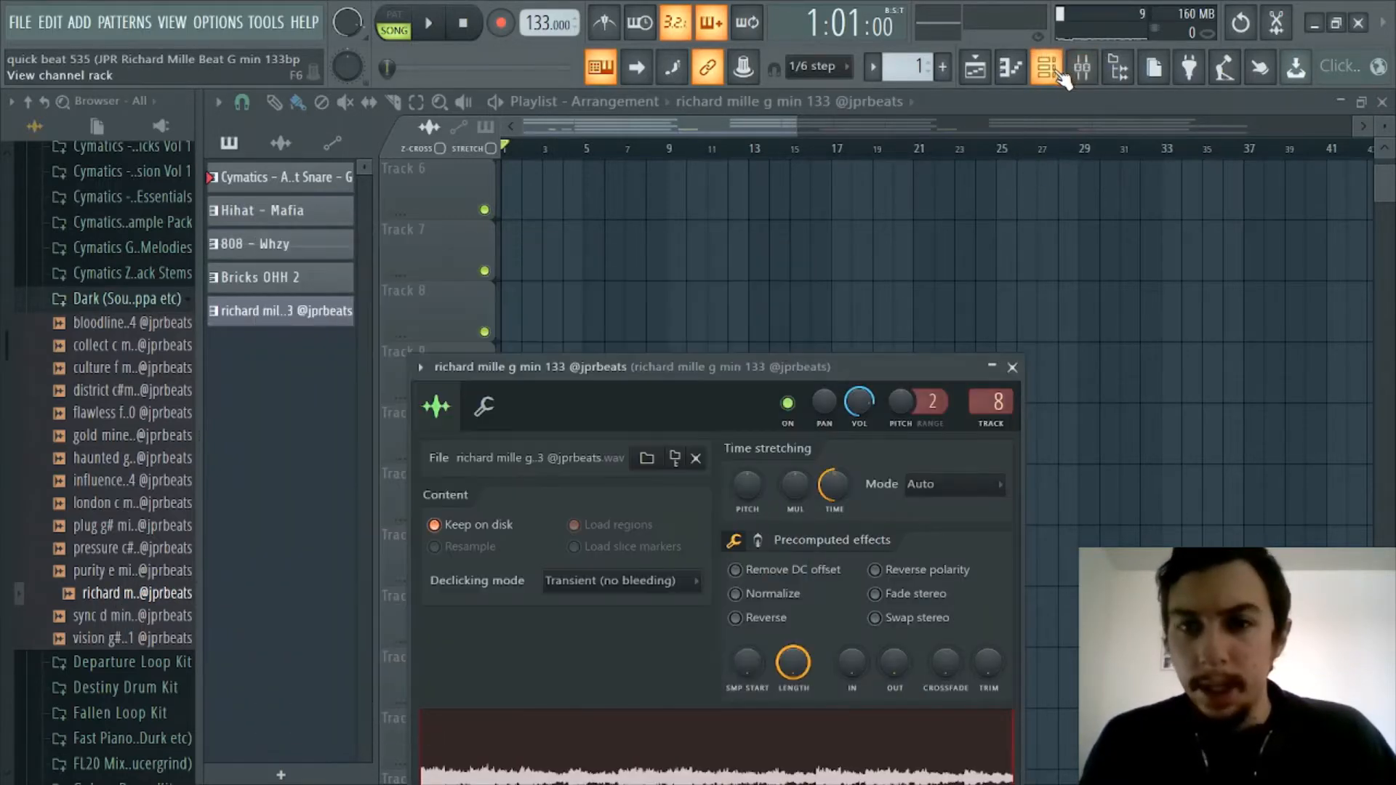
drag(815, 363, 804, 211)
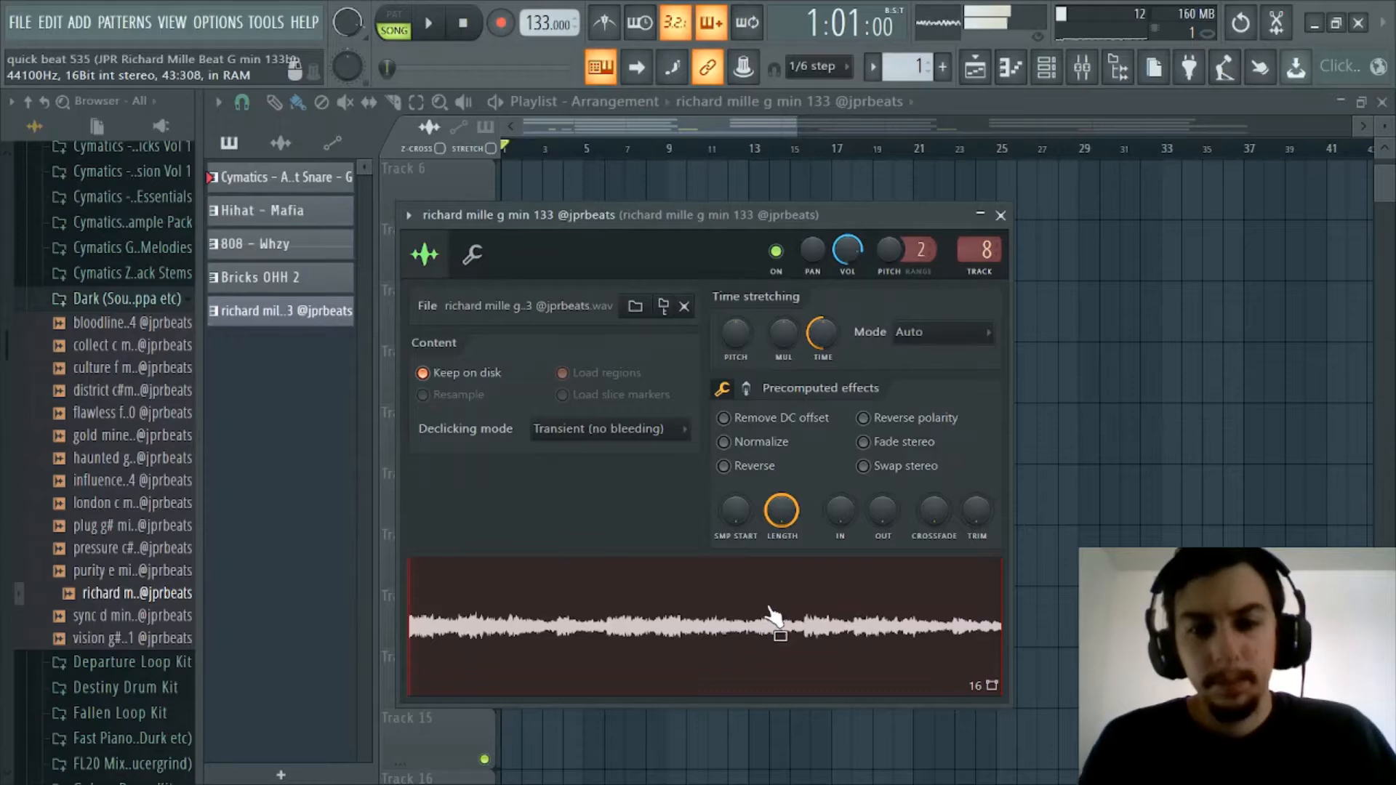
click(1000, 215)
Examine the Fruity parametric EQ 2 curve on the richard mille loop's mixer track.
click(1083, 69)
click(1032, 379)
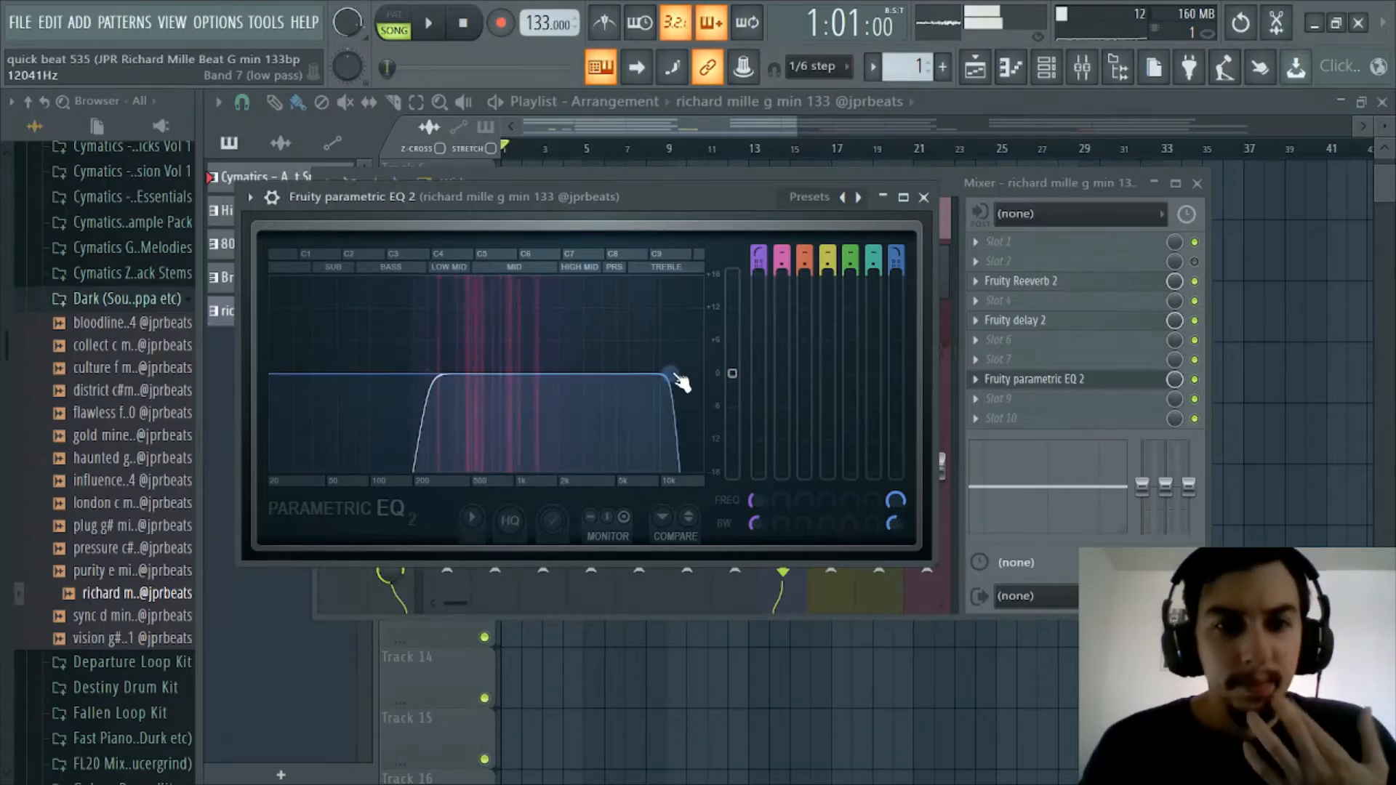
click(923, 197)
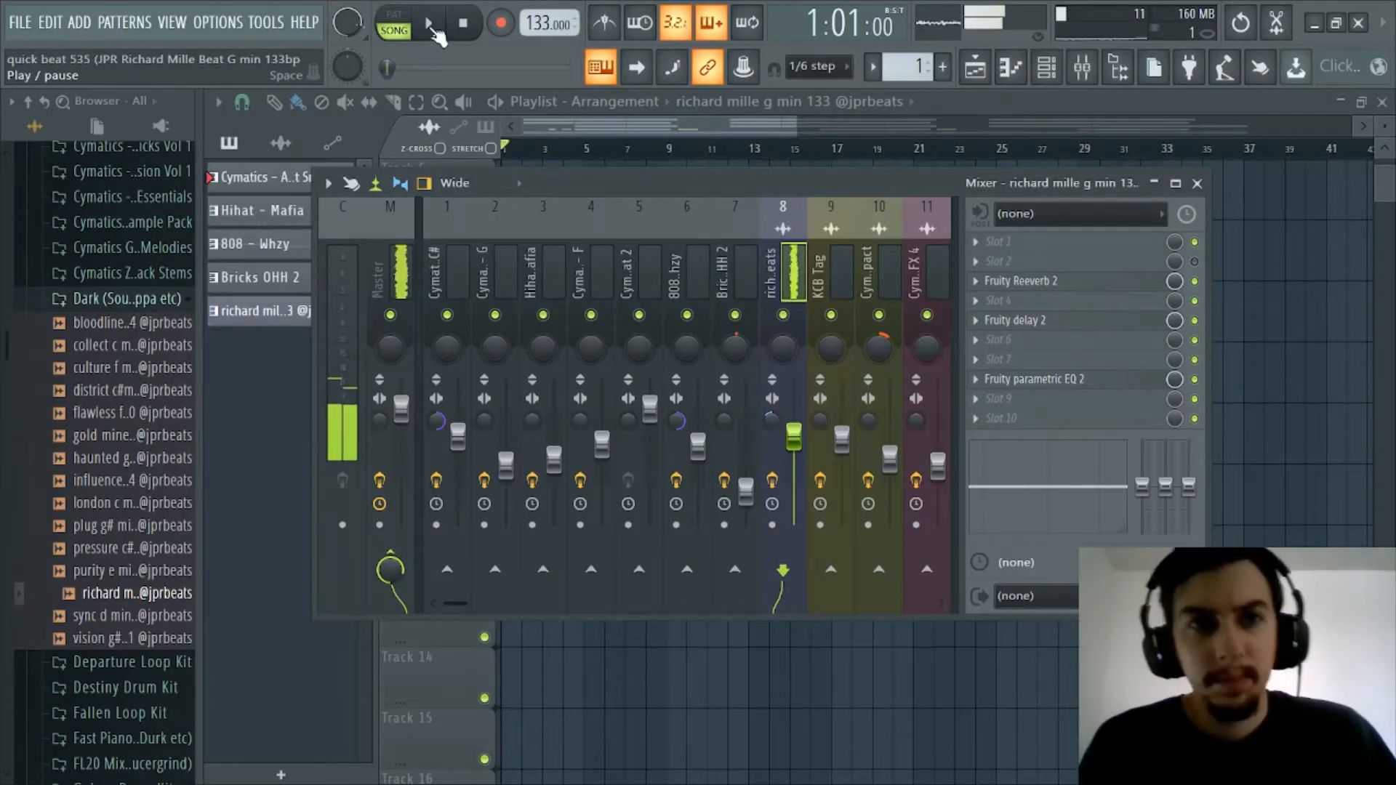
click(1047, 67)
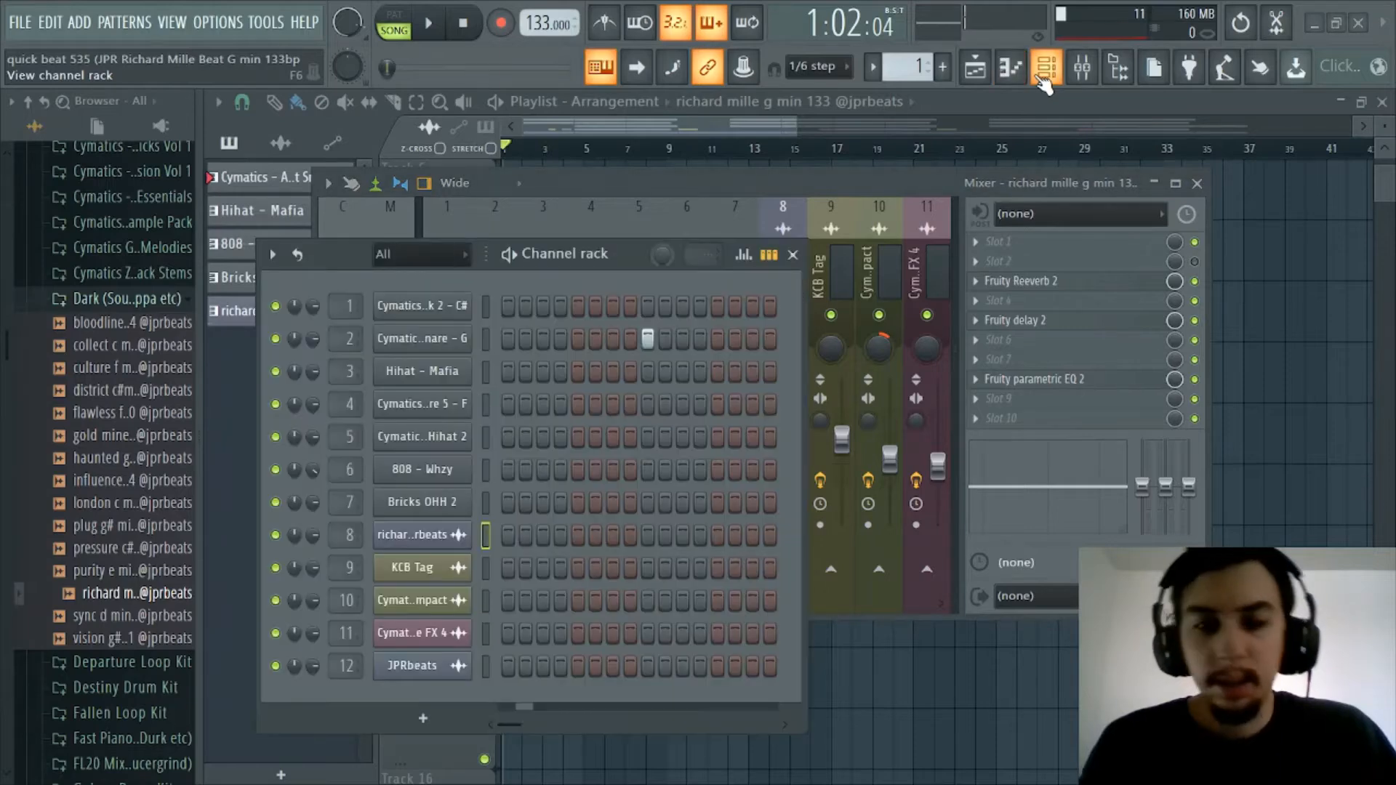
drag(614, 252, 622, 232)
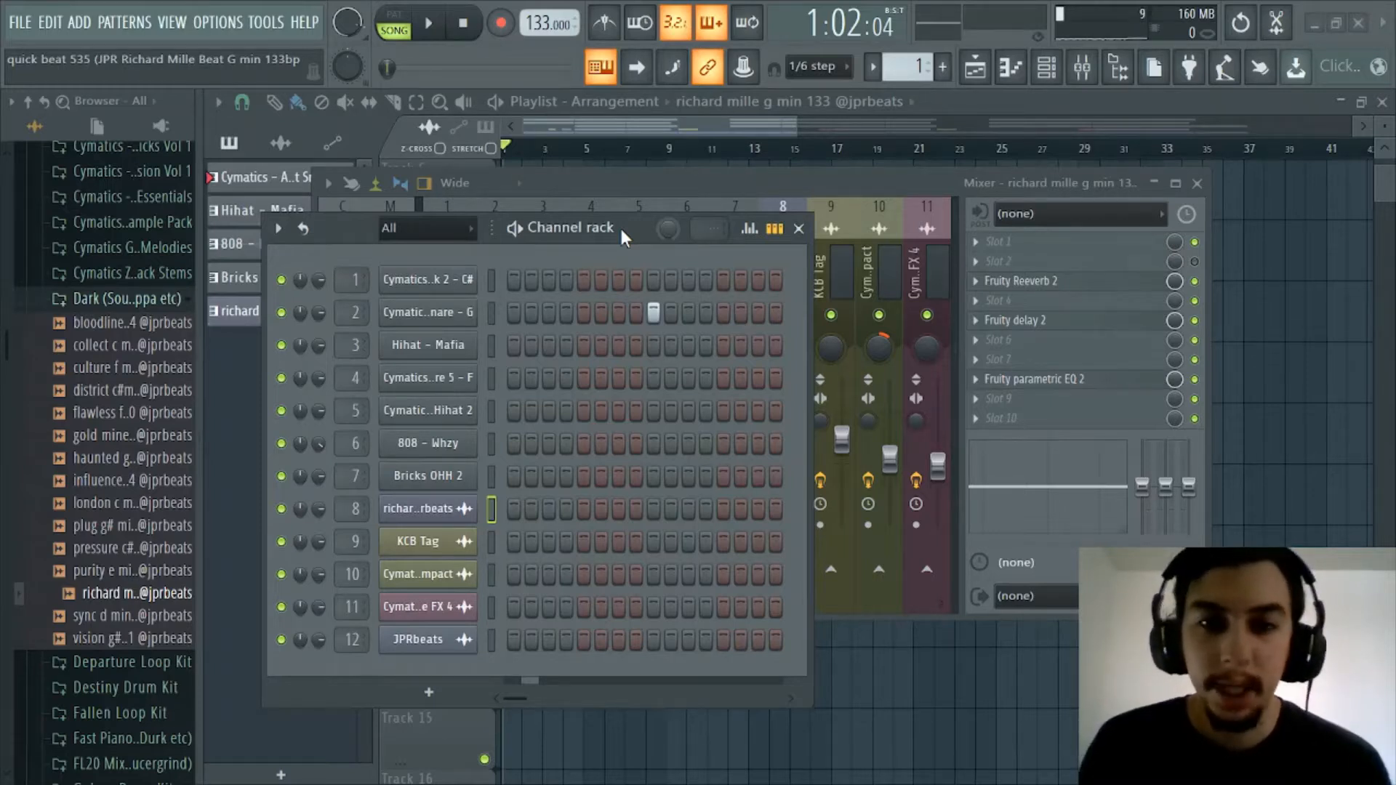
drag(618, 224, 619, 233)
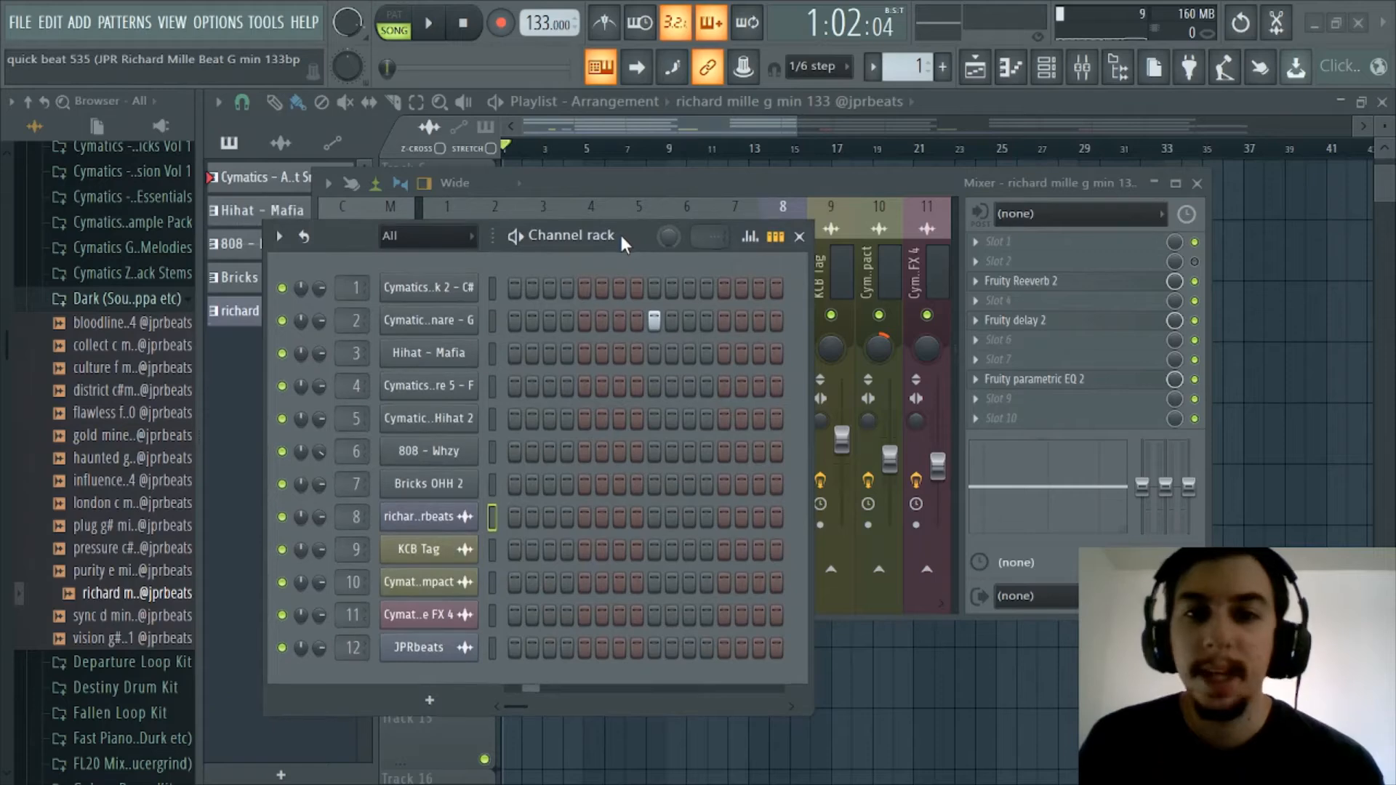
click(798, 236)
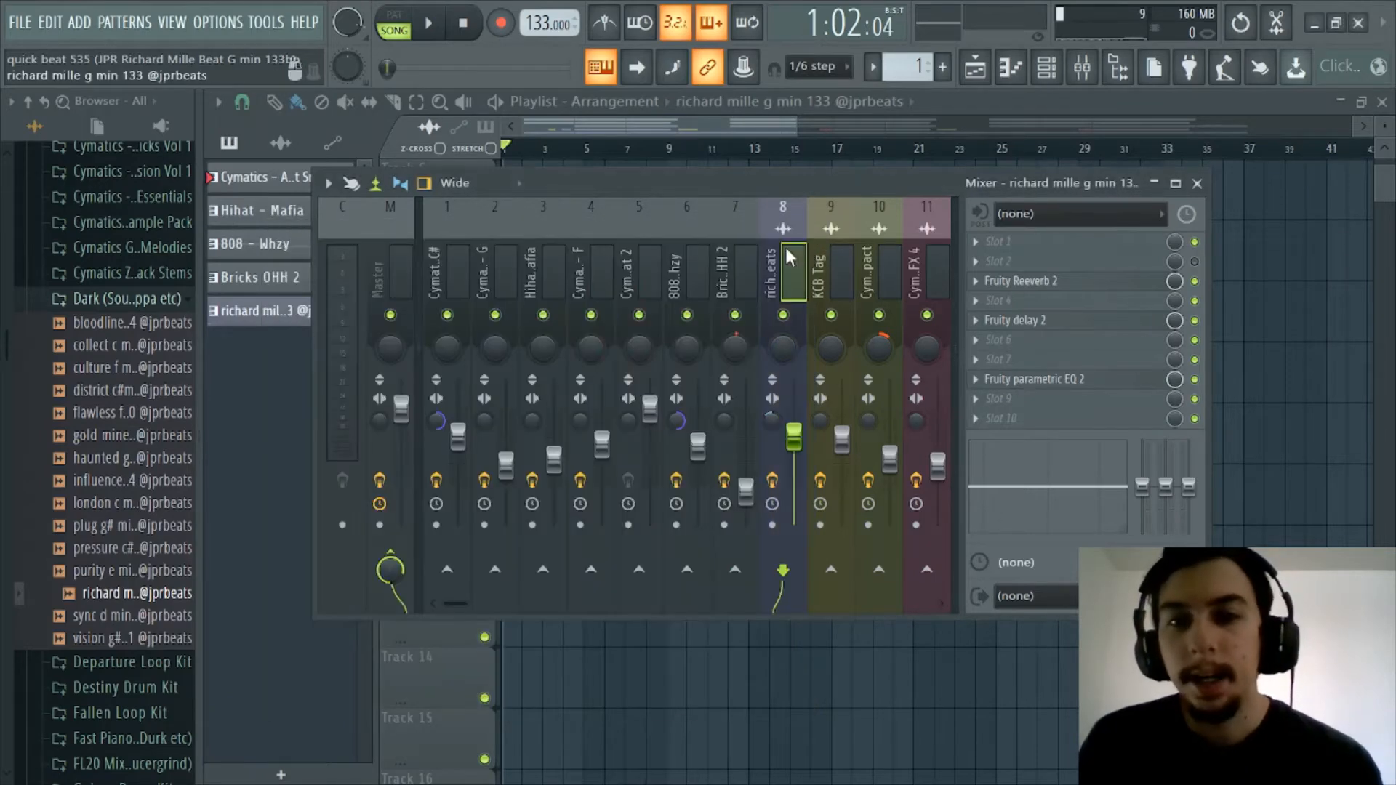
Review the loop's Fruity parametric EQ 2 filtering once more, and close both the equalizer and the mixer.
click(1058, 381)
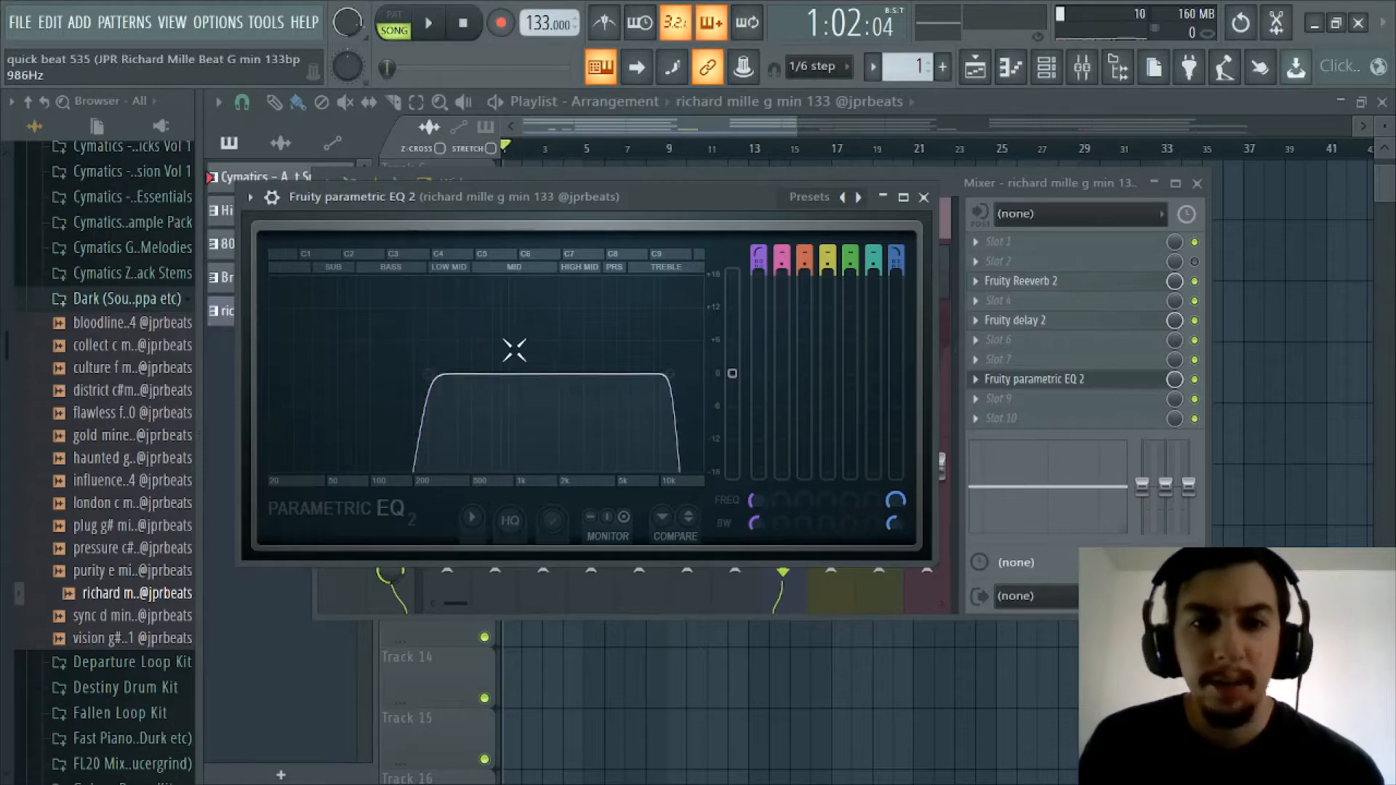
click(923, 197)
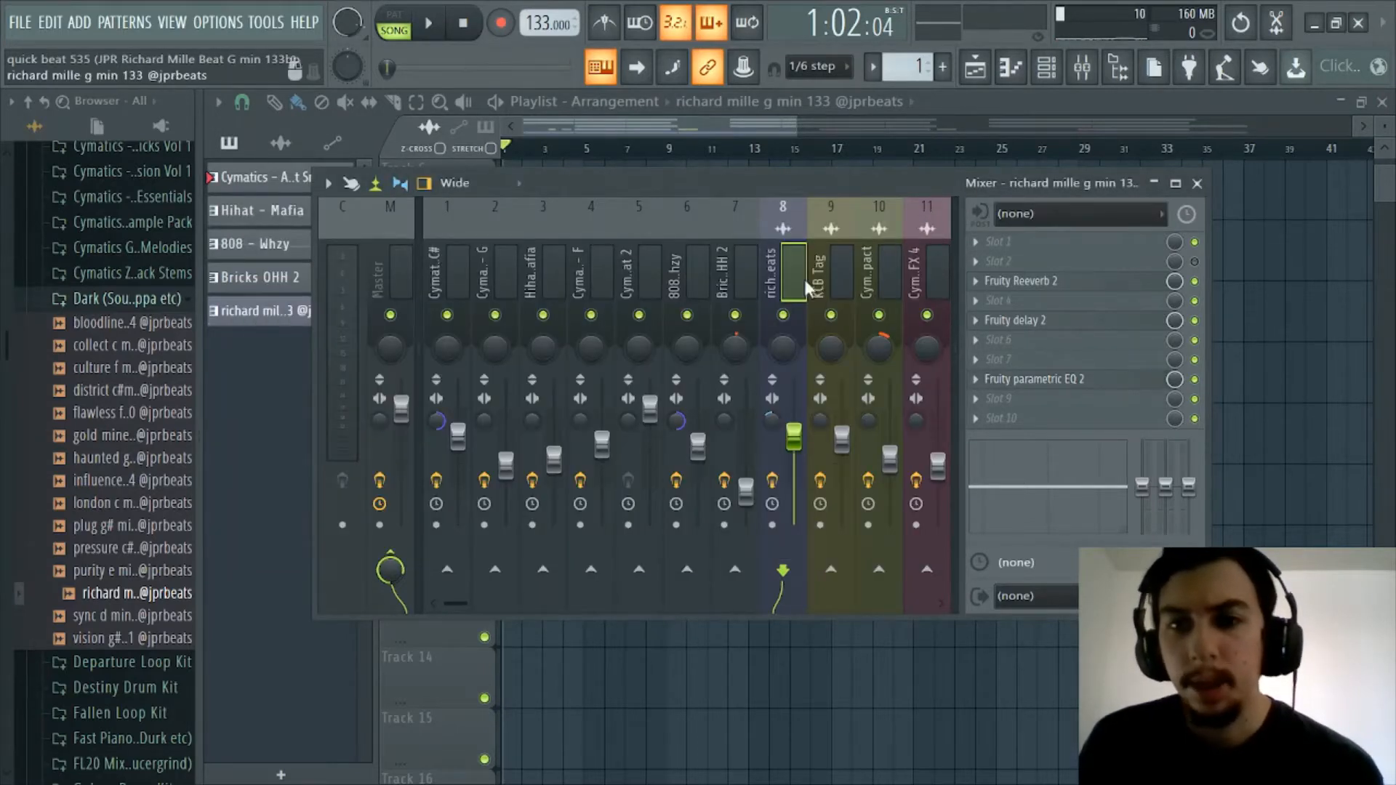
click(1091, 69)
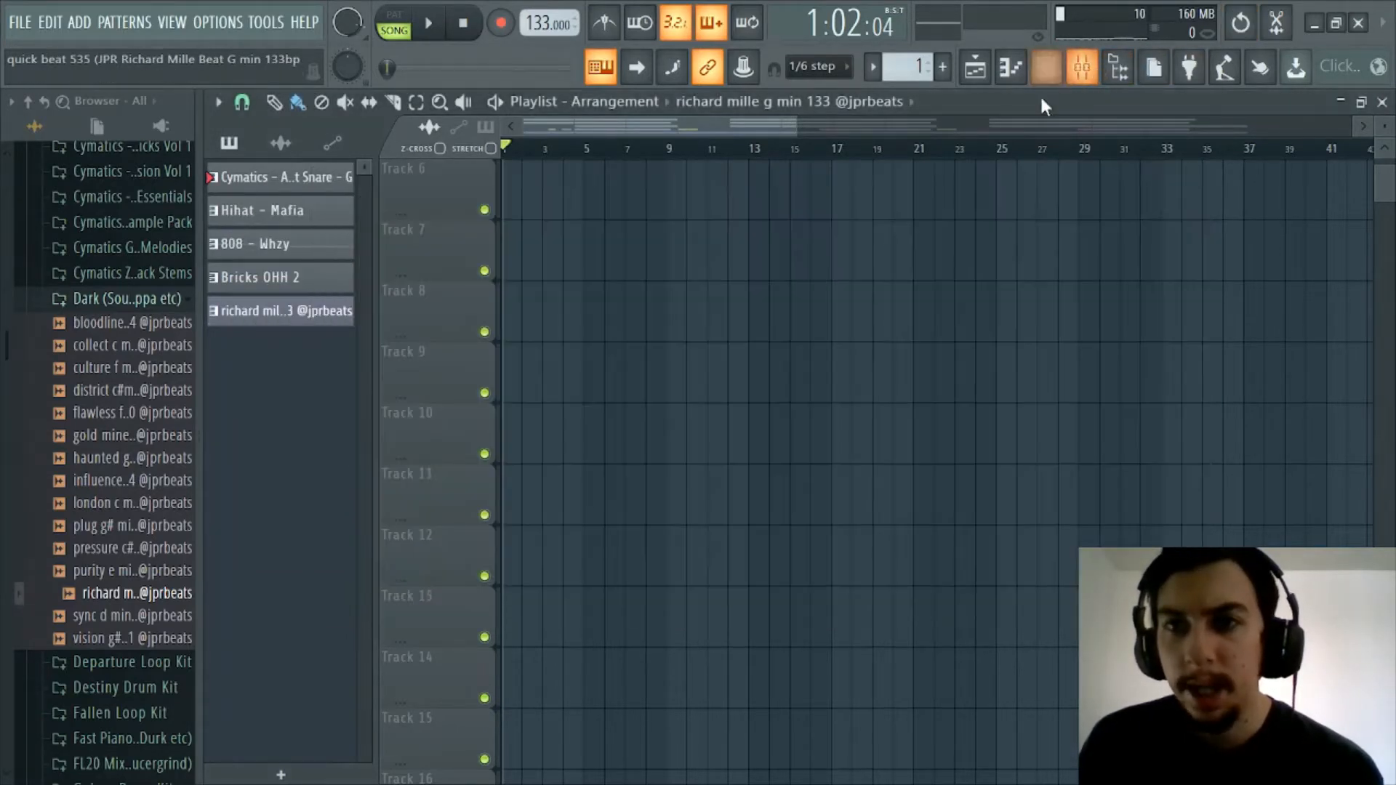
Select the Hihat - Mafia pattern from the arrangement and show its Hihat - Mafia channel in the piano roll.
scroll(849, 398, up, 1)
scroll(849, 398, up, 2)
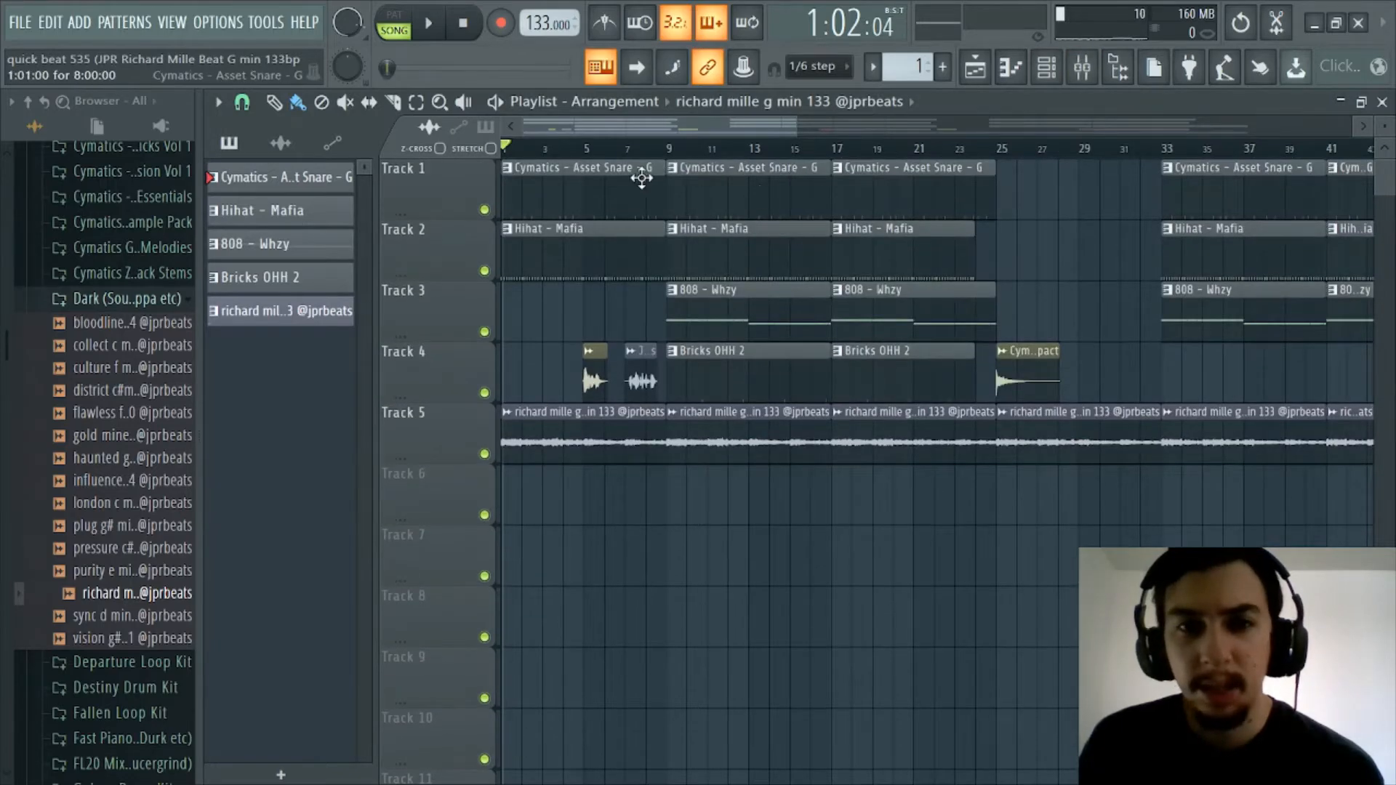
scroll(630, 155, up, 3)
drag(620, 129, 476, 125)
click(259, 245)
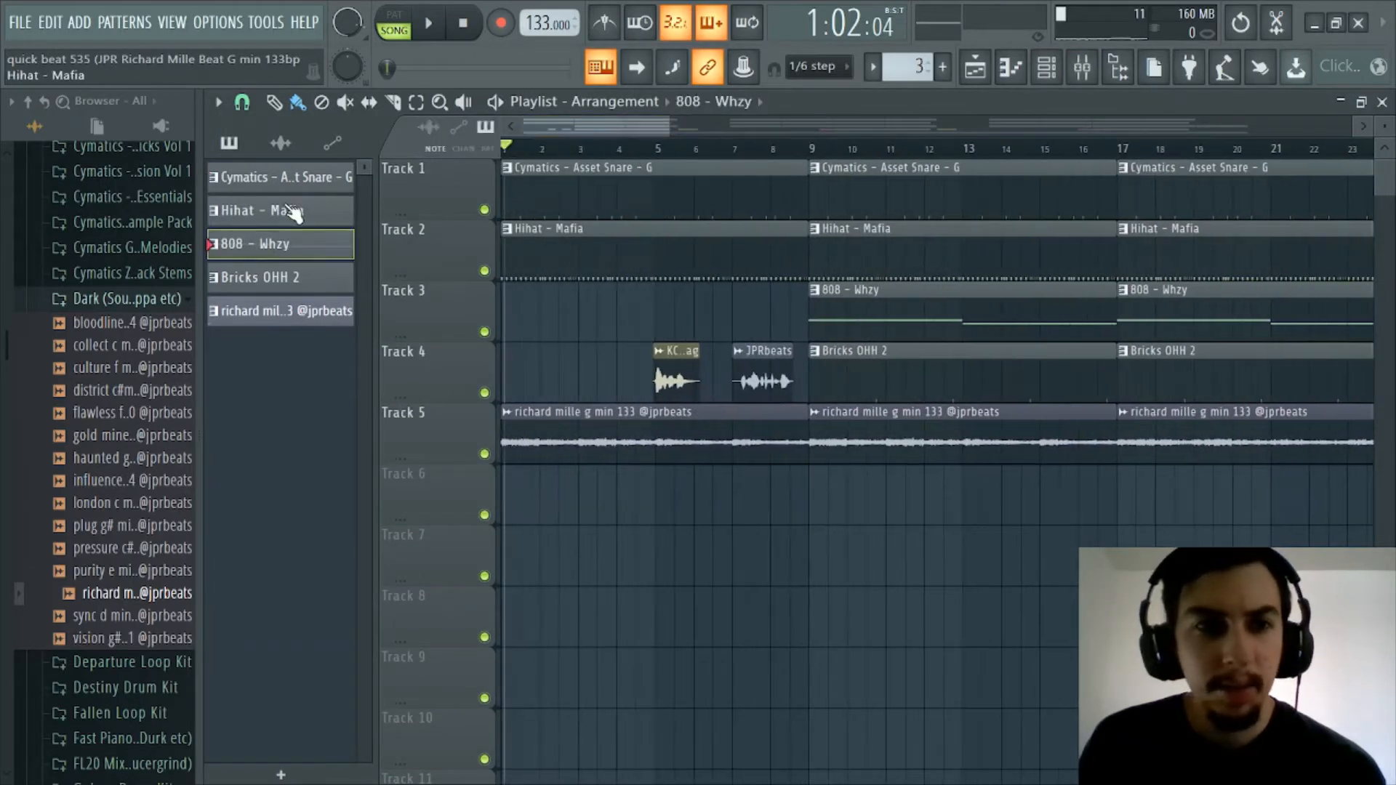
click(286, 205)
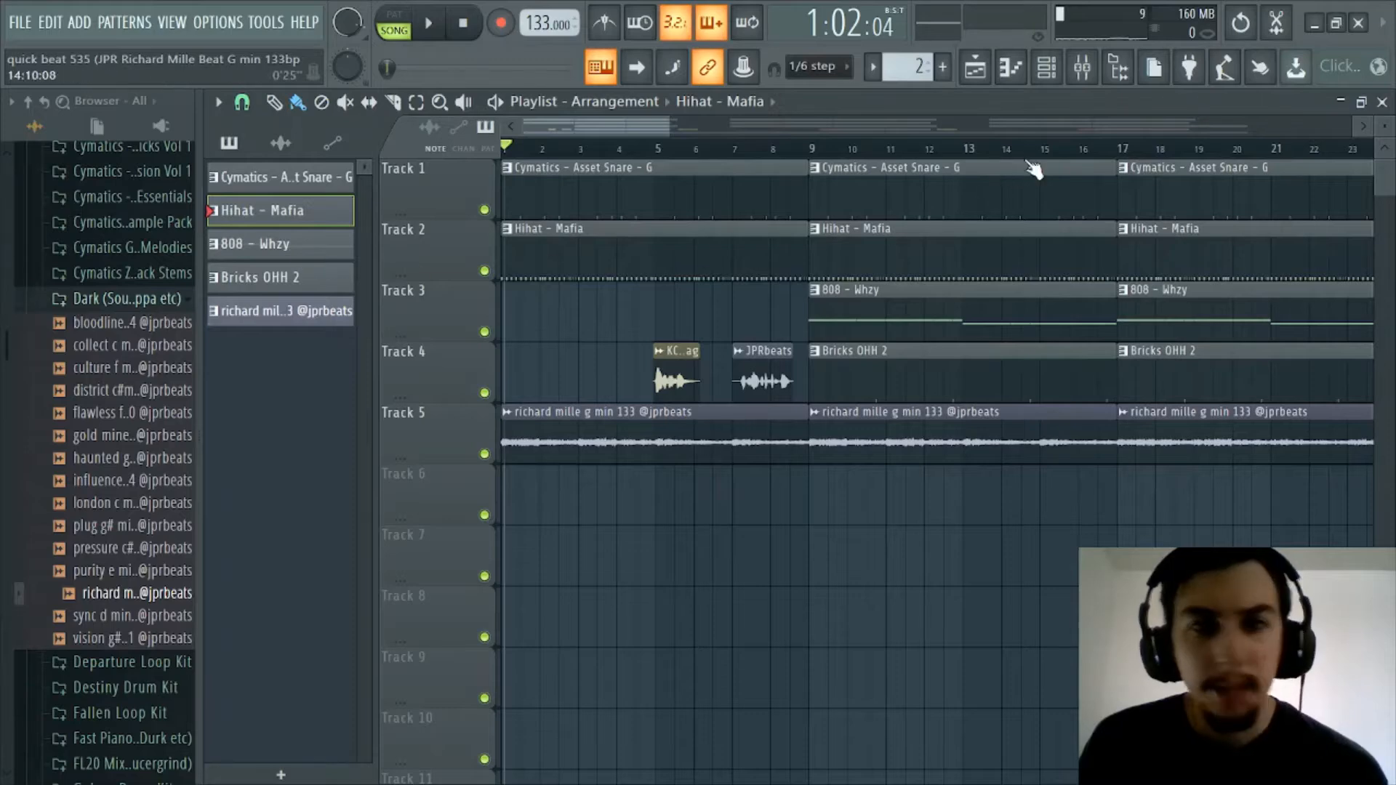
click(1011, 67)
click(685, 106)
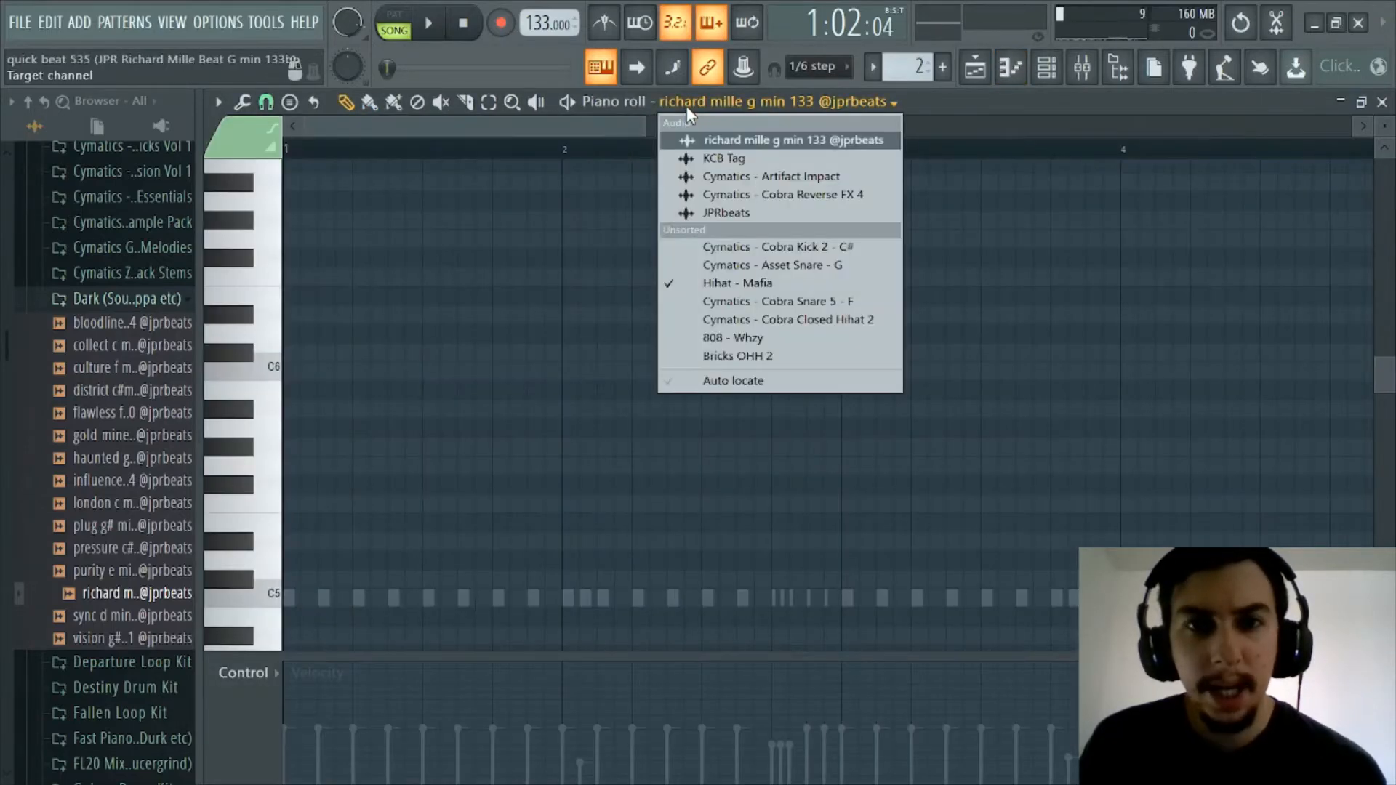
click(730, 303)
Examine the placement of the hi-hat notes and rolls on C5 across the whole pattern.
scroll(627, 146, down, 2)
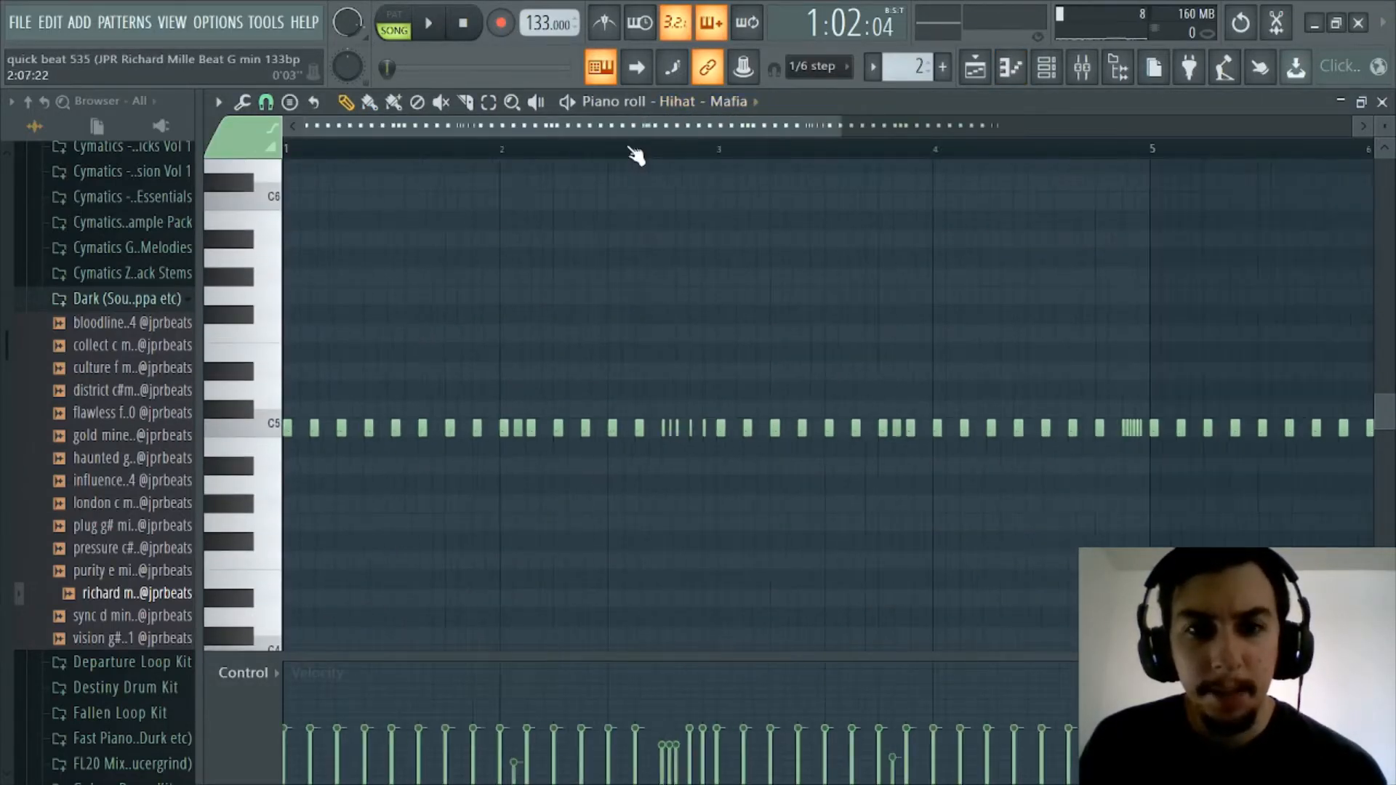
scroll(627, 145, up, 3)
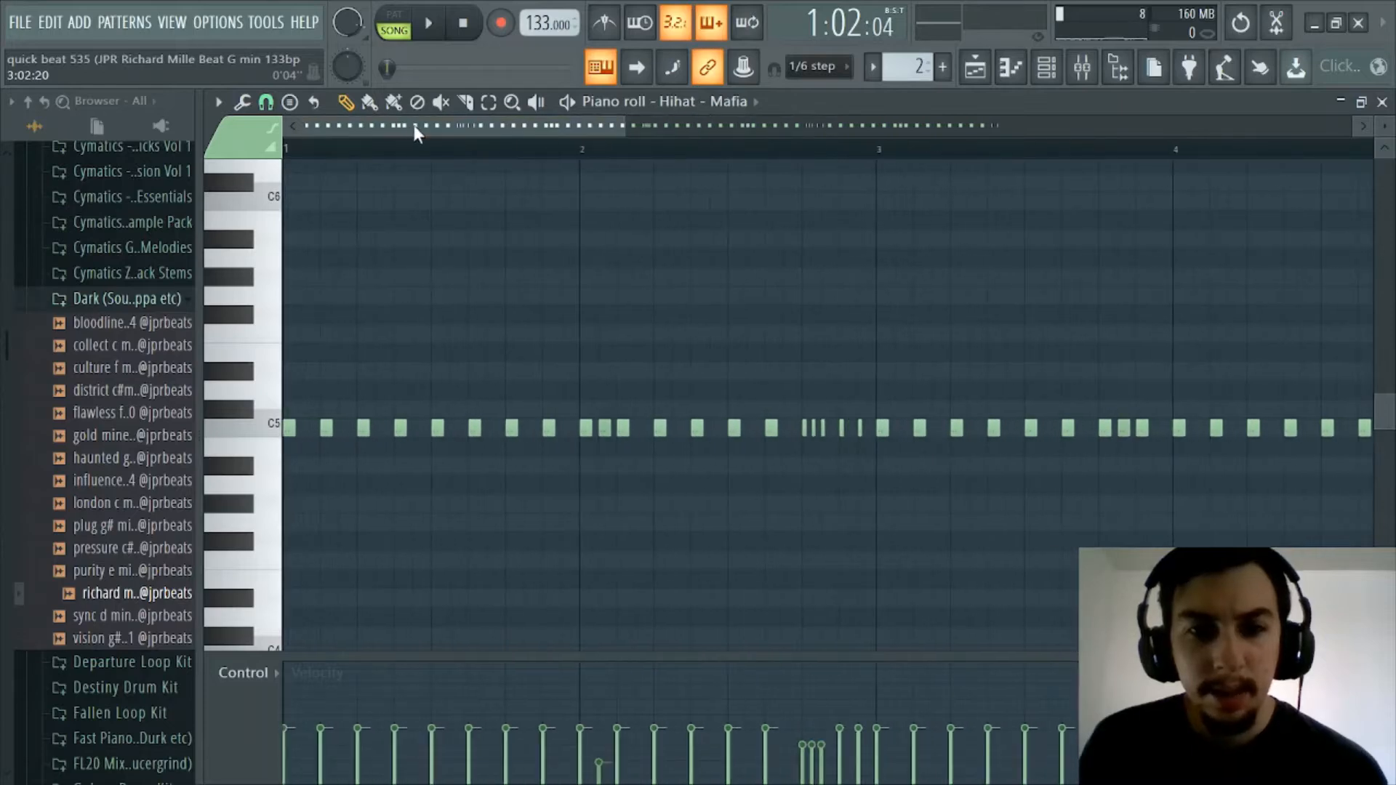
scroll(492, 154, down, 3)
scroll(495, 154, up, 3)
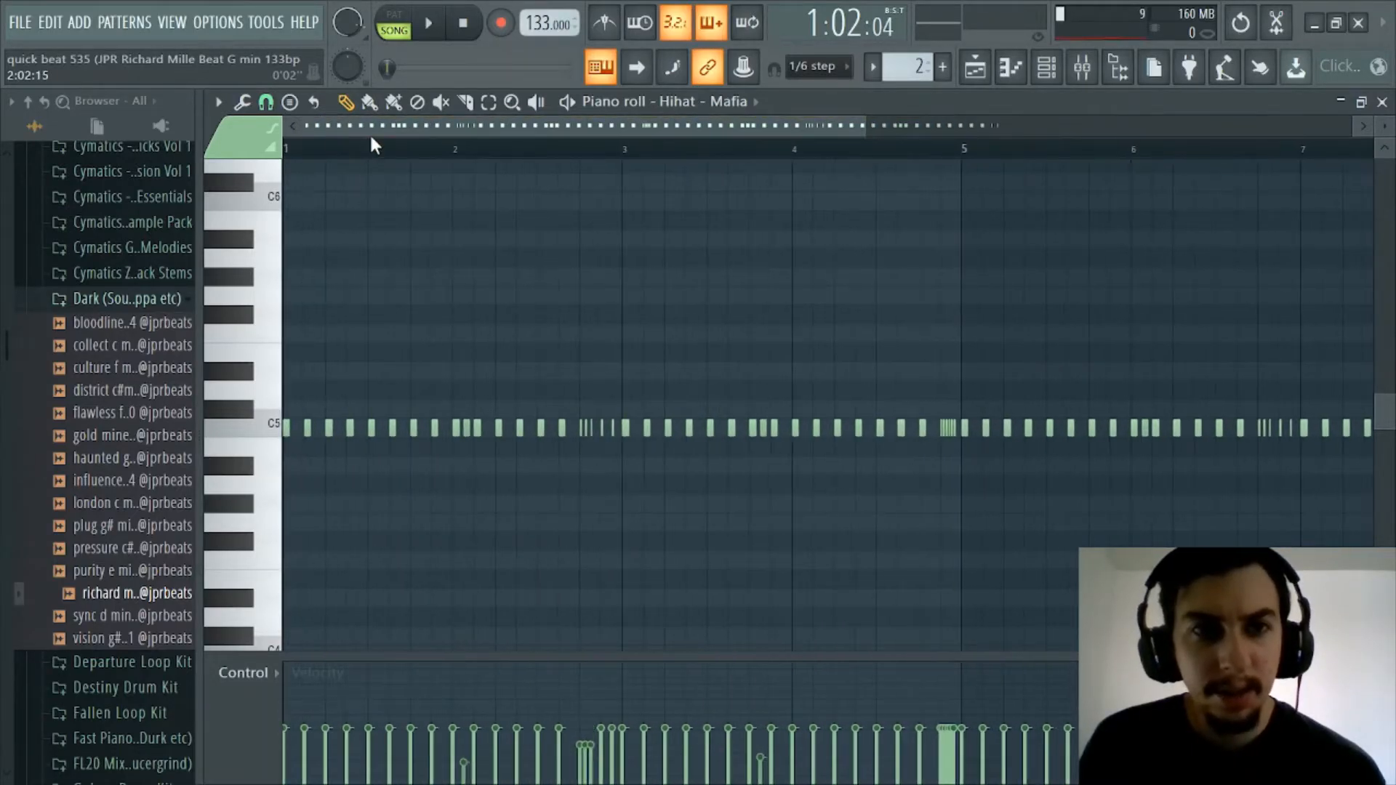
scroll(386, 153, down, 2)
scroll(386, 155, up, 2)
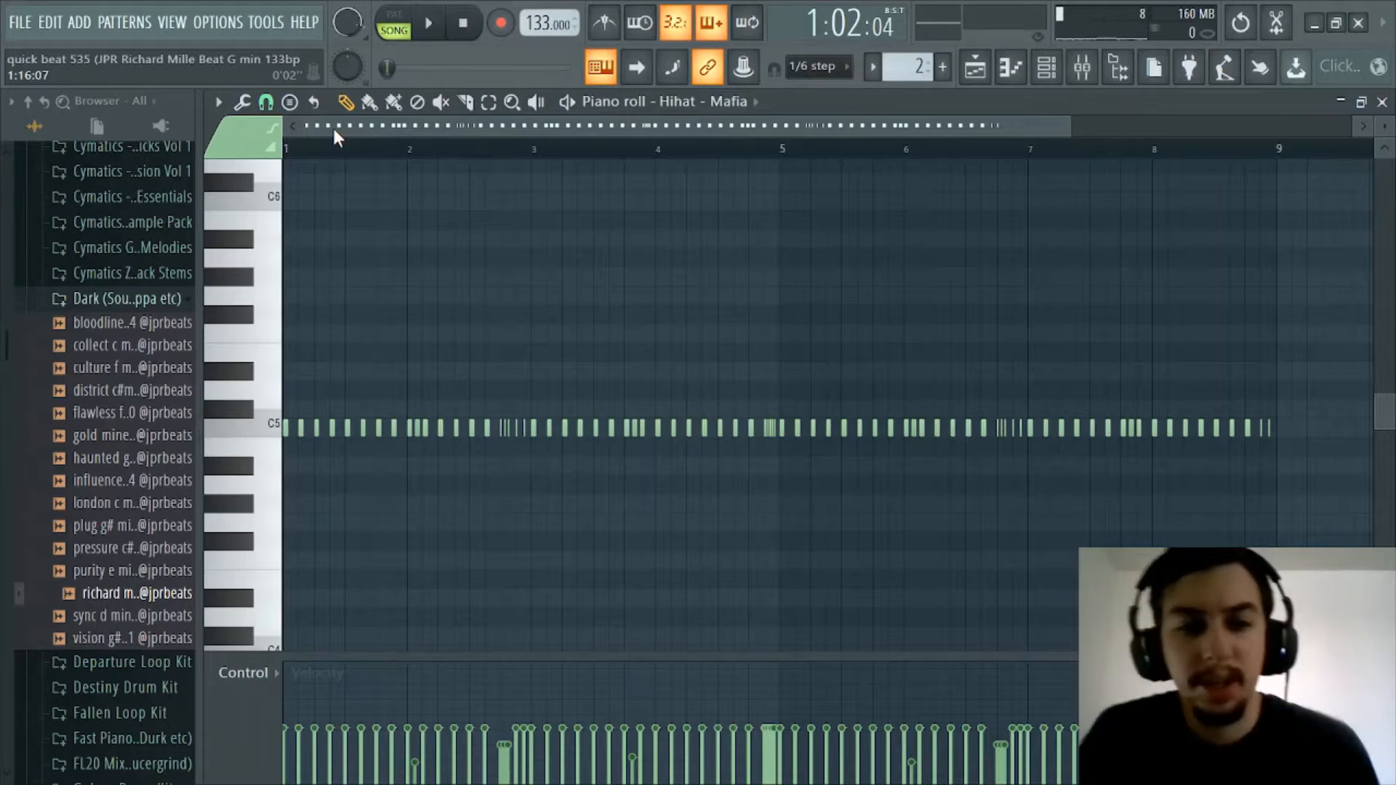
Switch playback to pattern mode, play the Hihat - Mafia pattern to hear its rolls, and stop it.
click(398, 14)
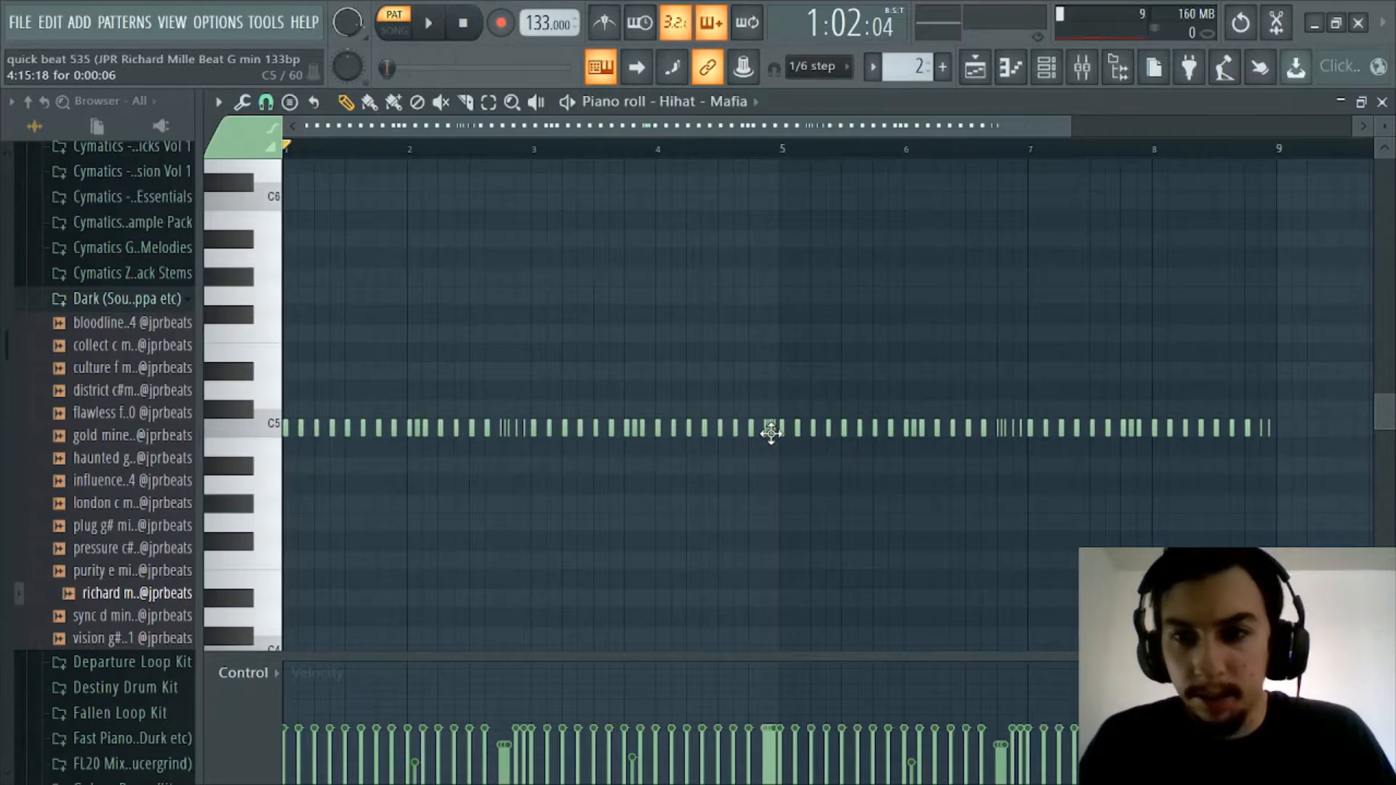
scroll(547, 131, up, 2)
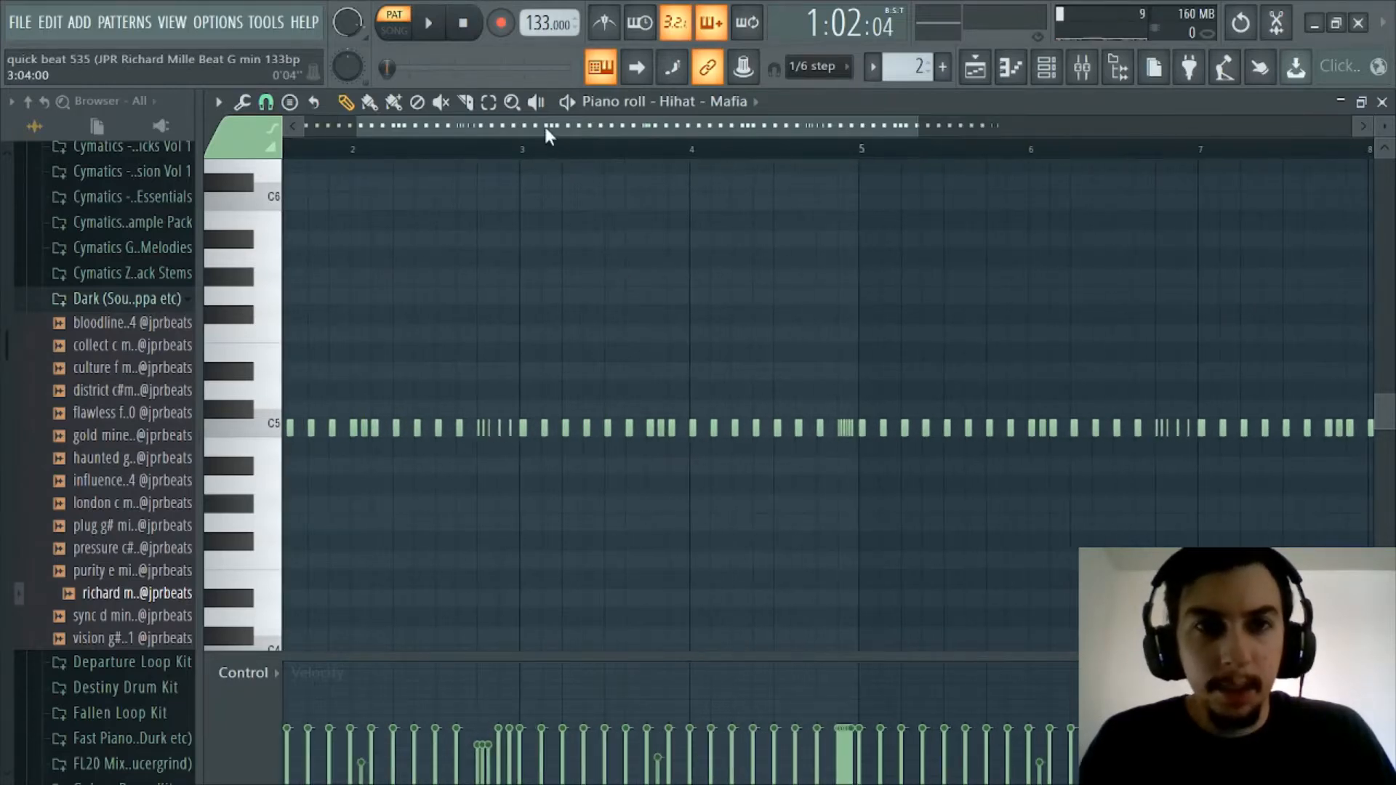
scroll(407, 153, down, 3)
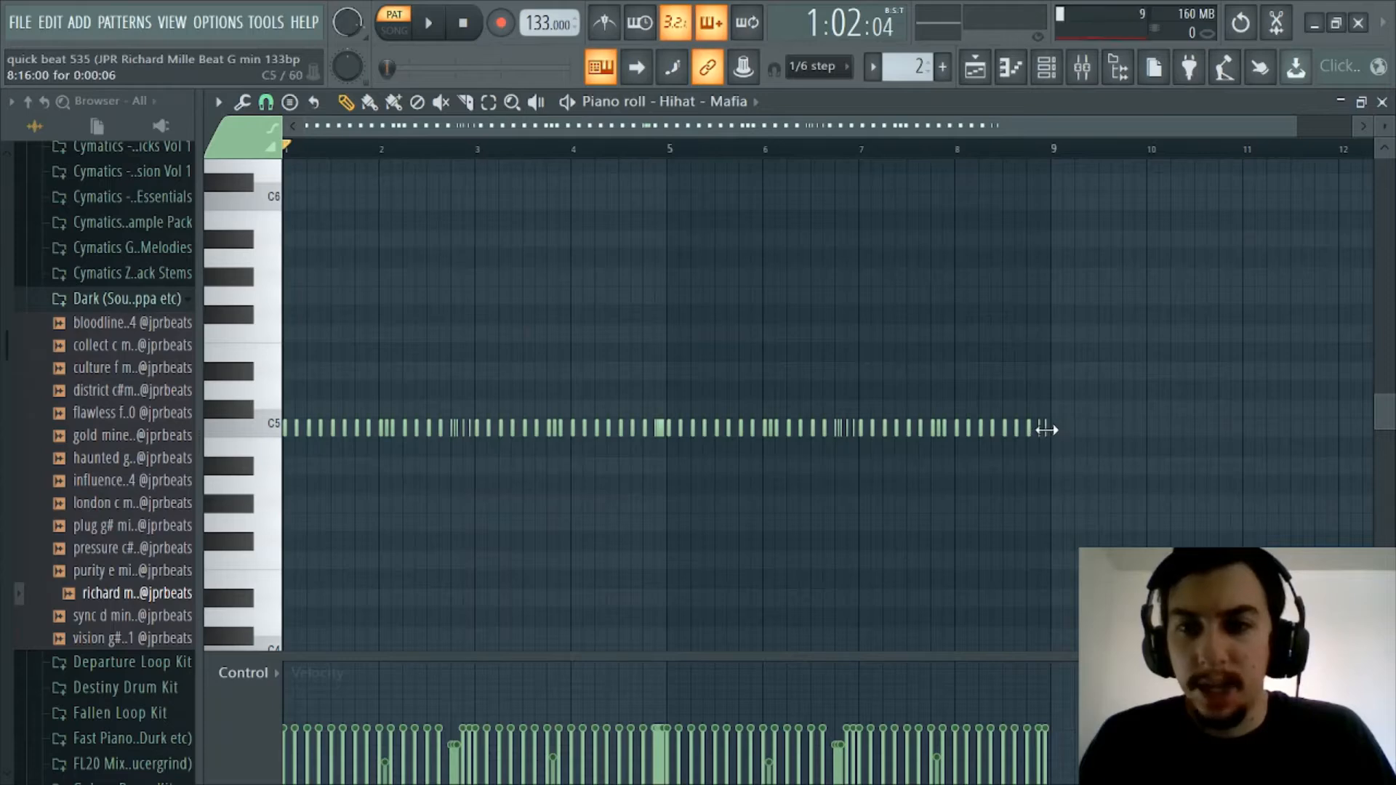
scroll(623, 156, up, 3)
drag(533, 129, 351, 131)
scroll(380, 150, down, 2)
scroll(380, 150, up, 2)
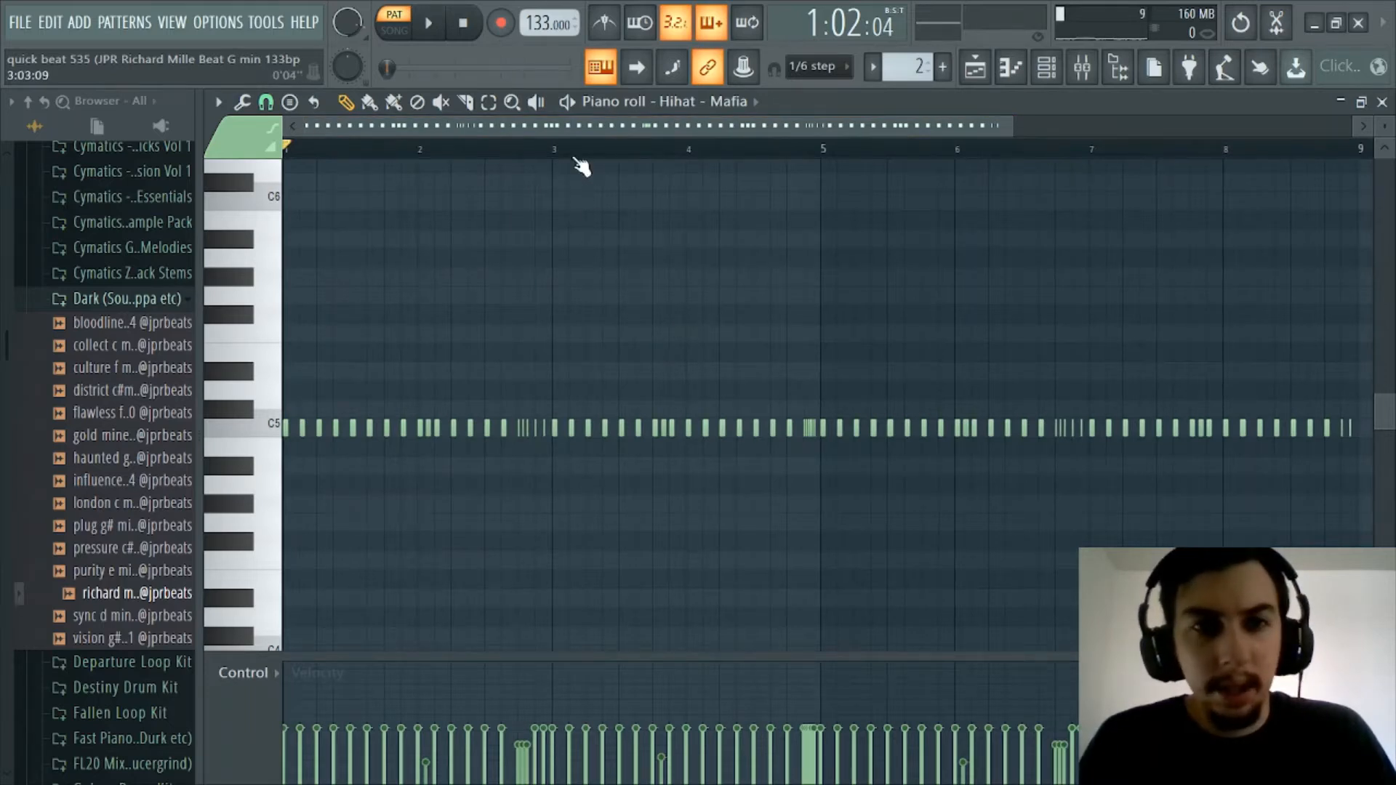
key(space)
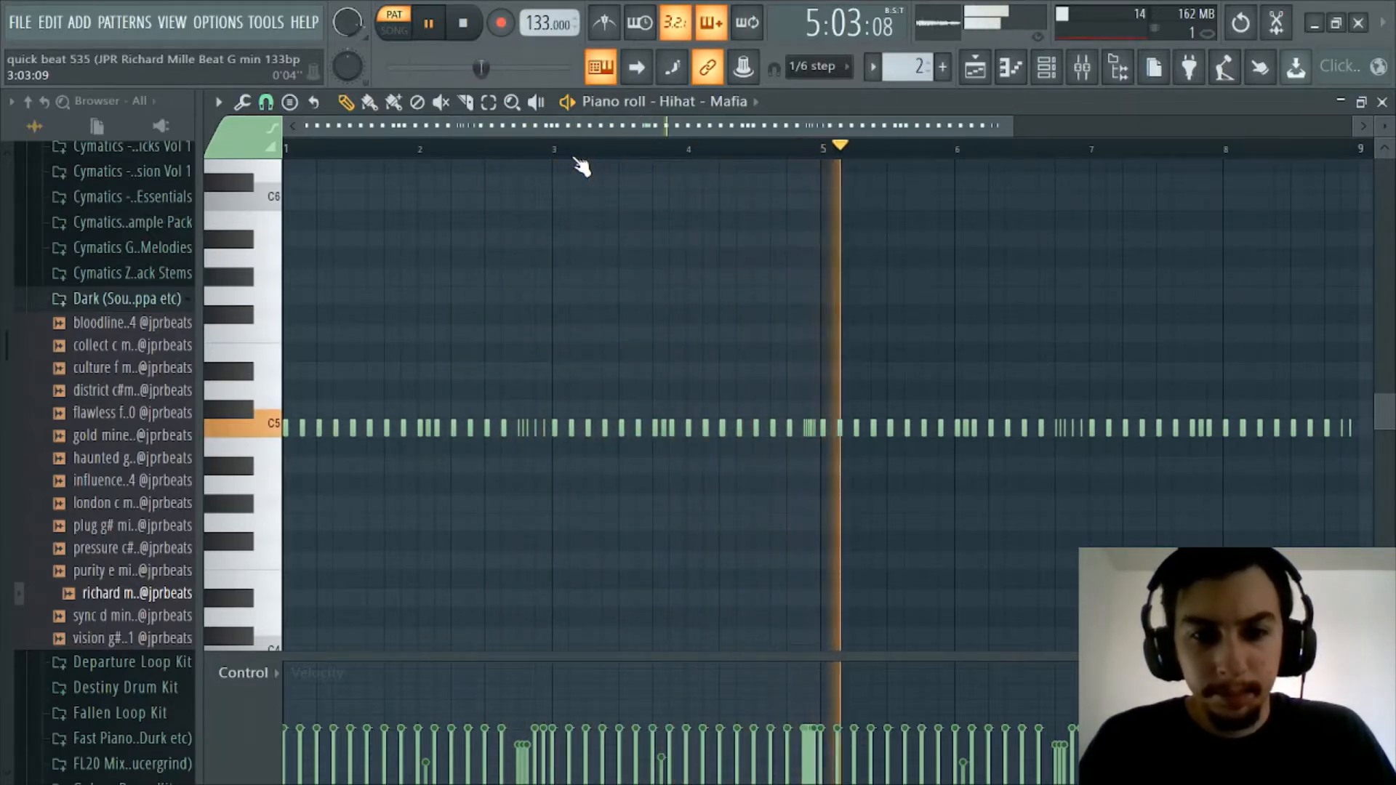
scroll(580, 164, down, 2)
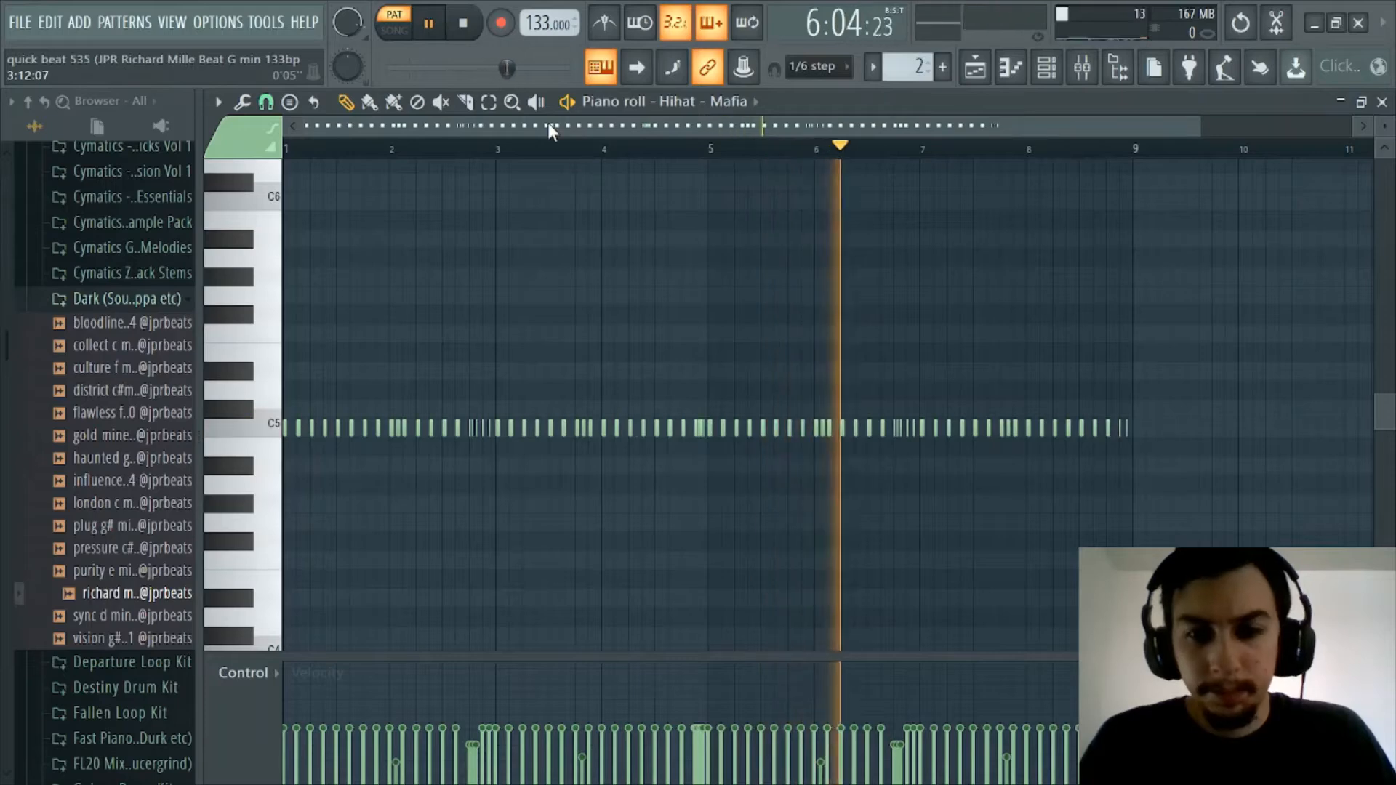
key(space)
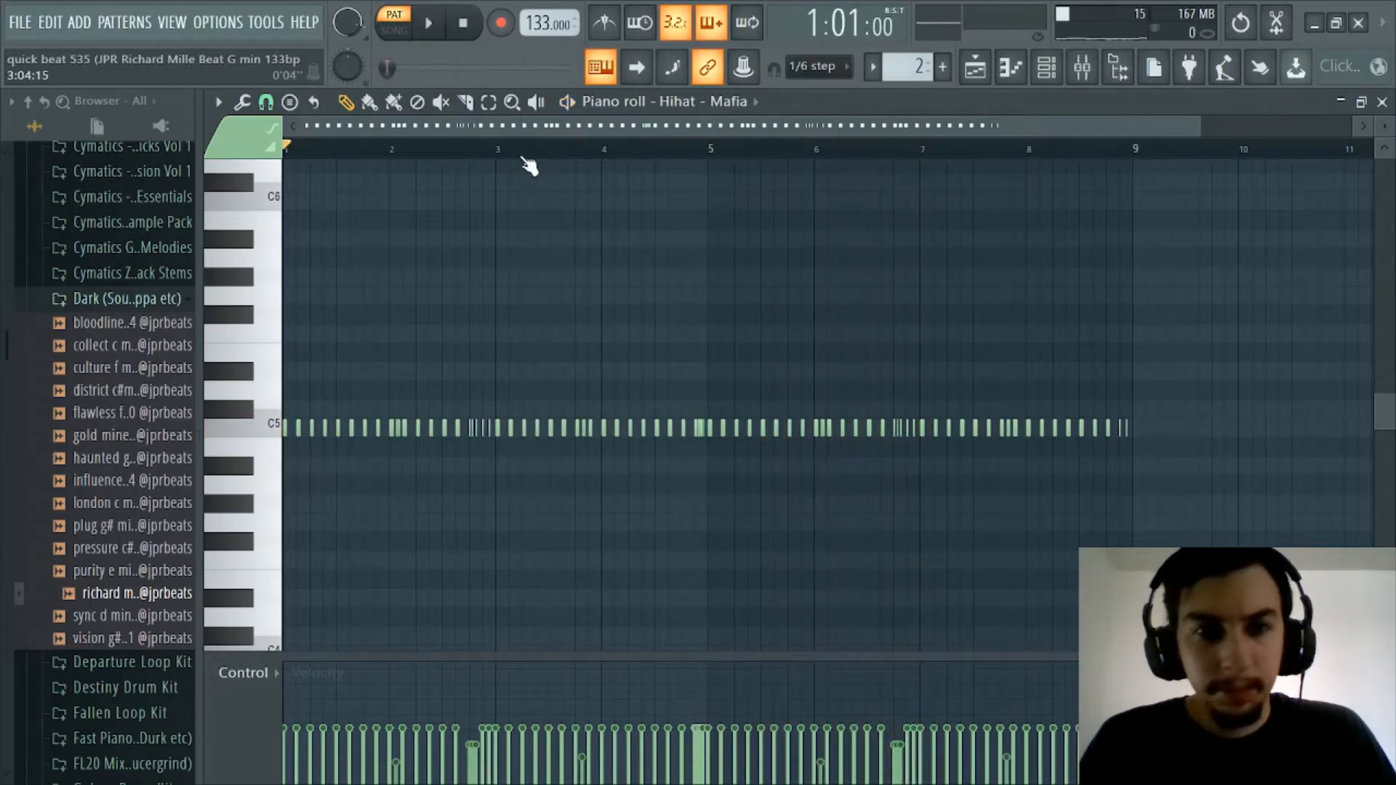
Inspect the velocity levels of the hi-hat notes around bars 2 and 3.
scroll(522, 154, up, 2)
drag(476, 126, 414, 126)
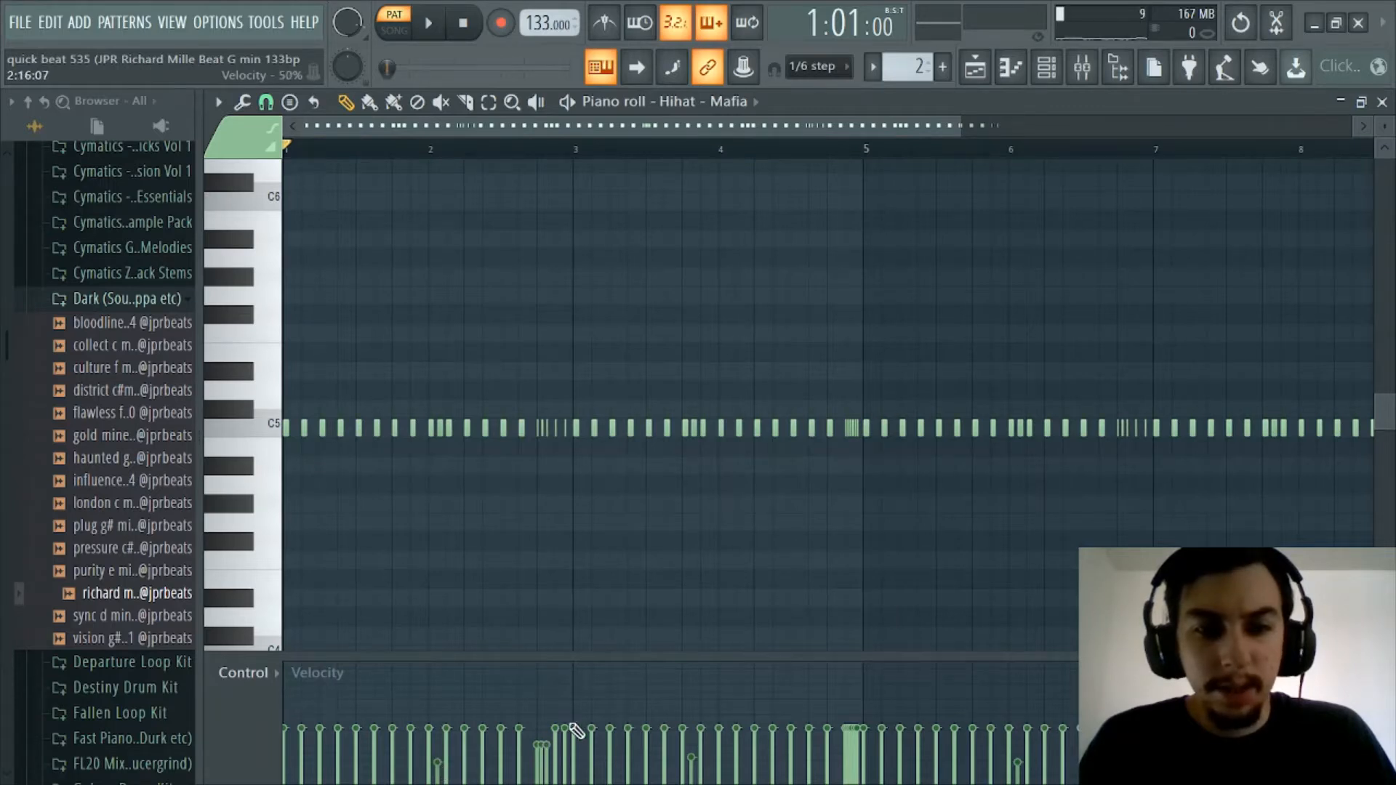
scroll(548, 156, down, 2)
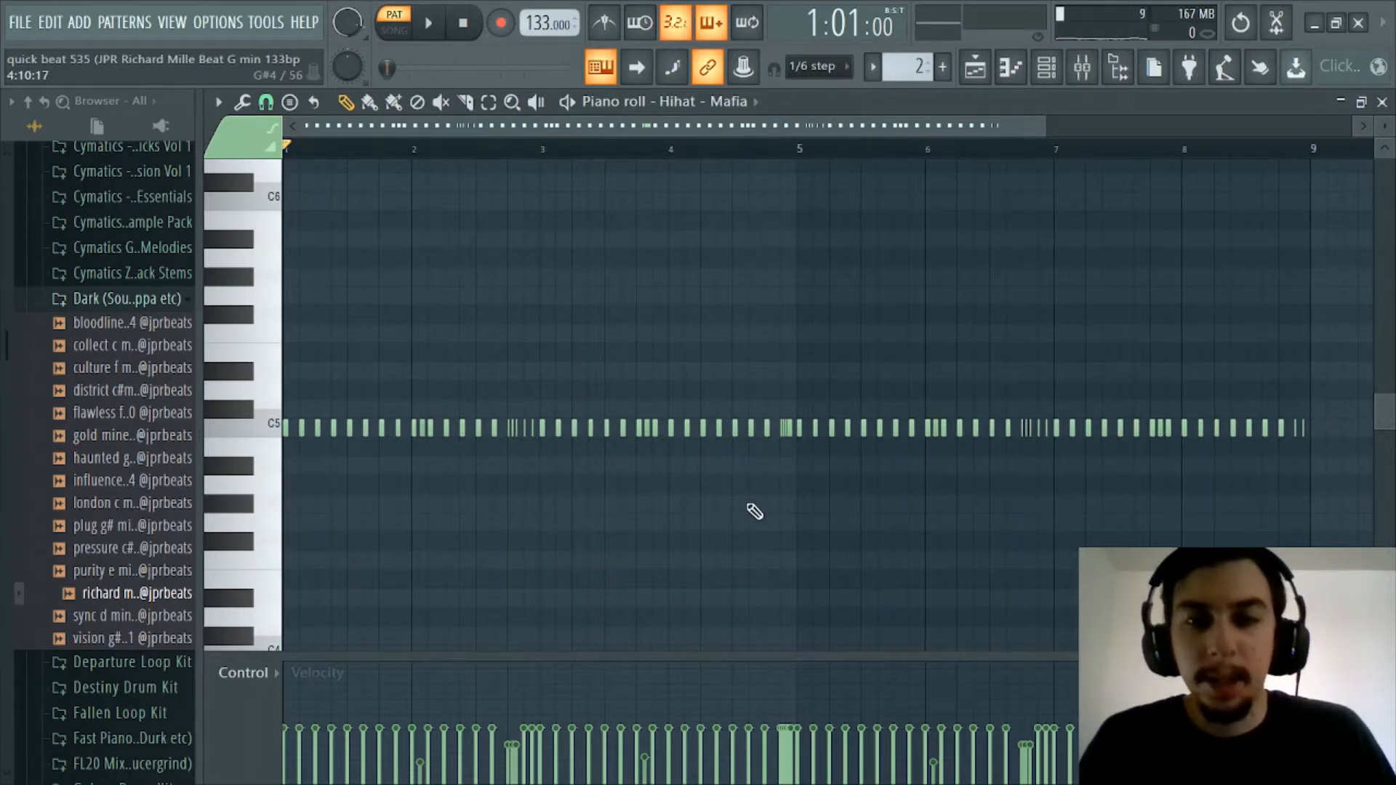
Show the Cymatics - Asset Snare - G channel in the piano roll in place of the hi-hat notes.
scroll(542, 155, up, 2)
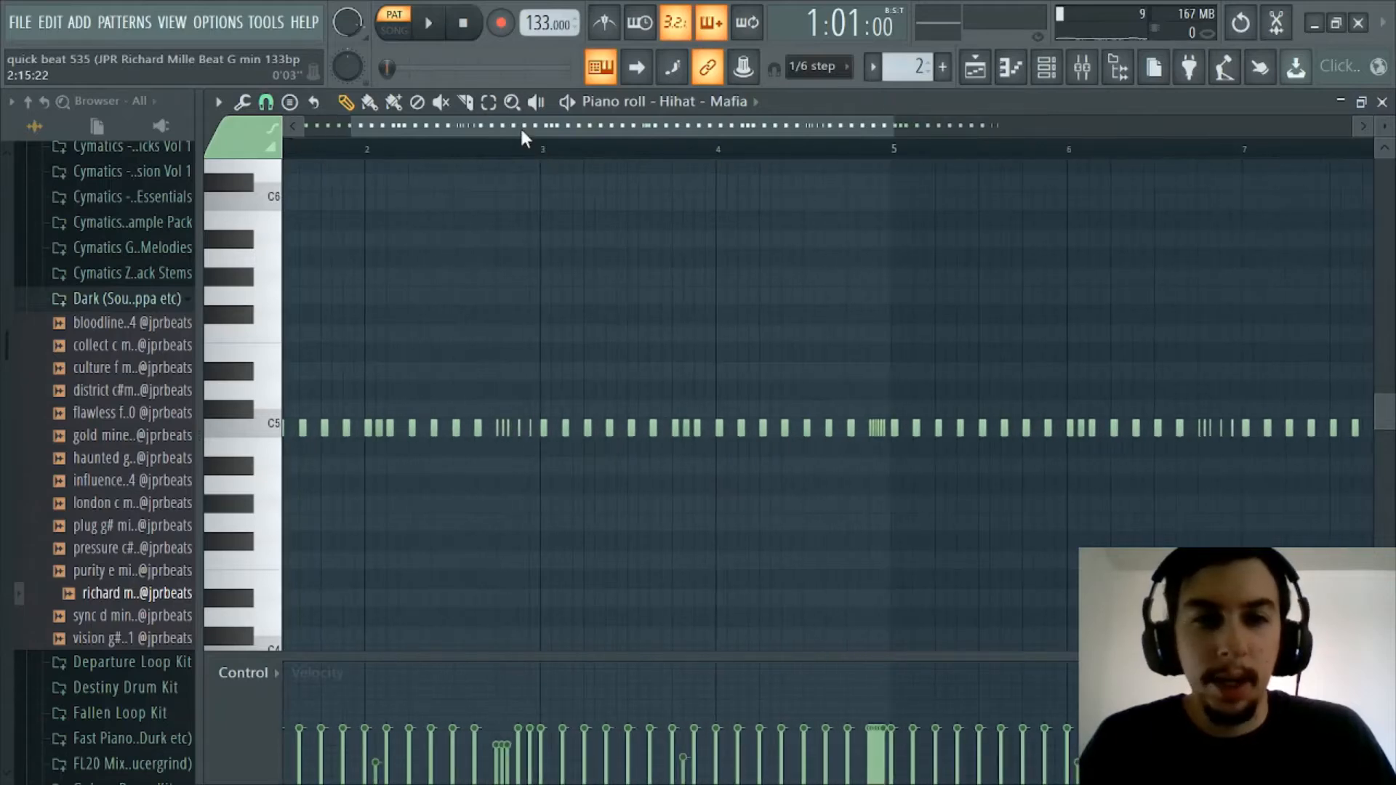
scroll(647, 150, down, 2)
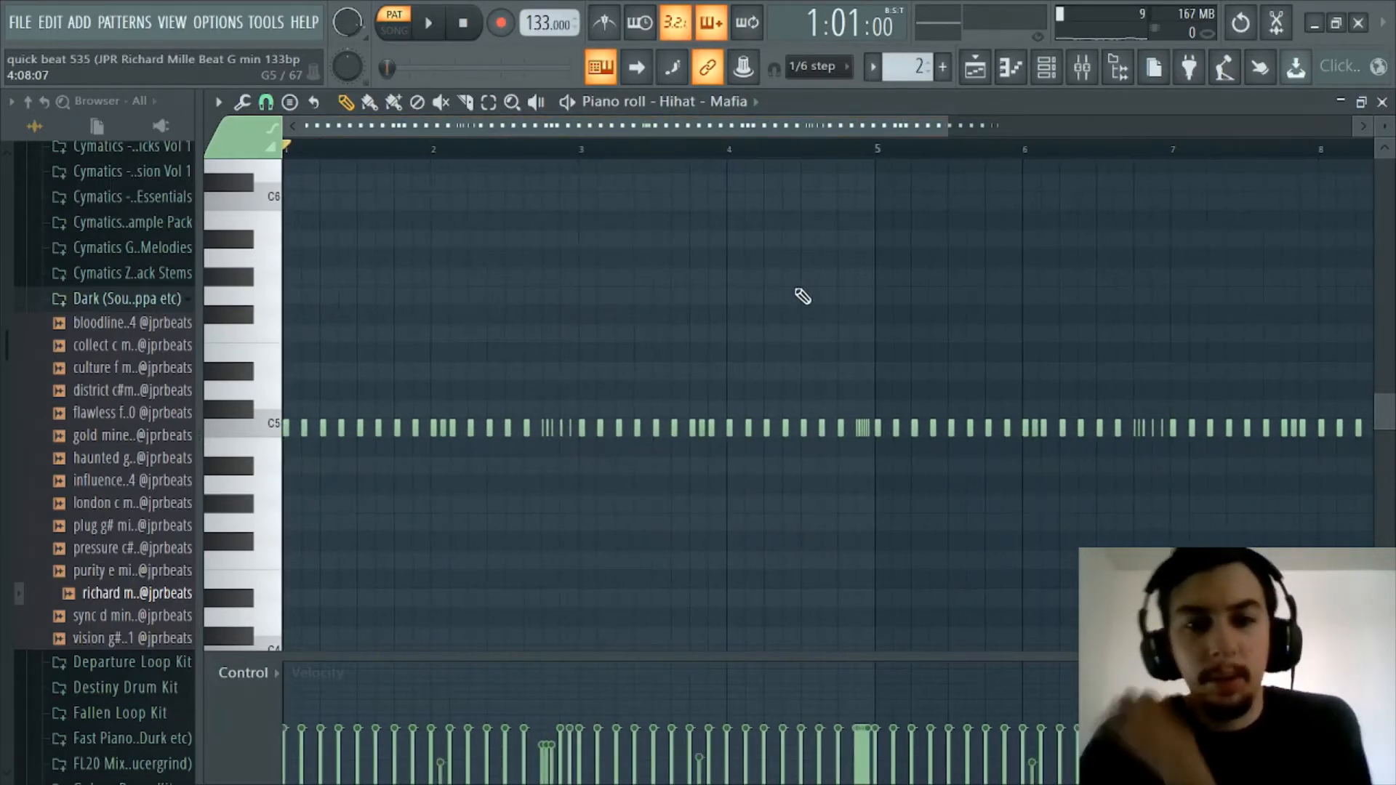
click(1048, 69)
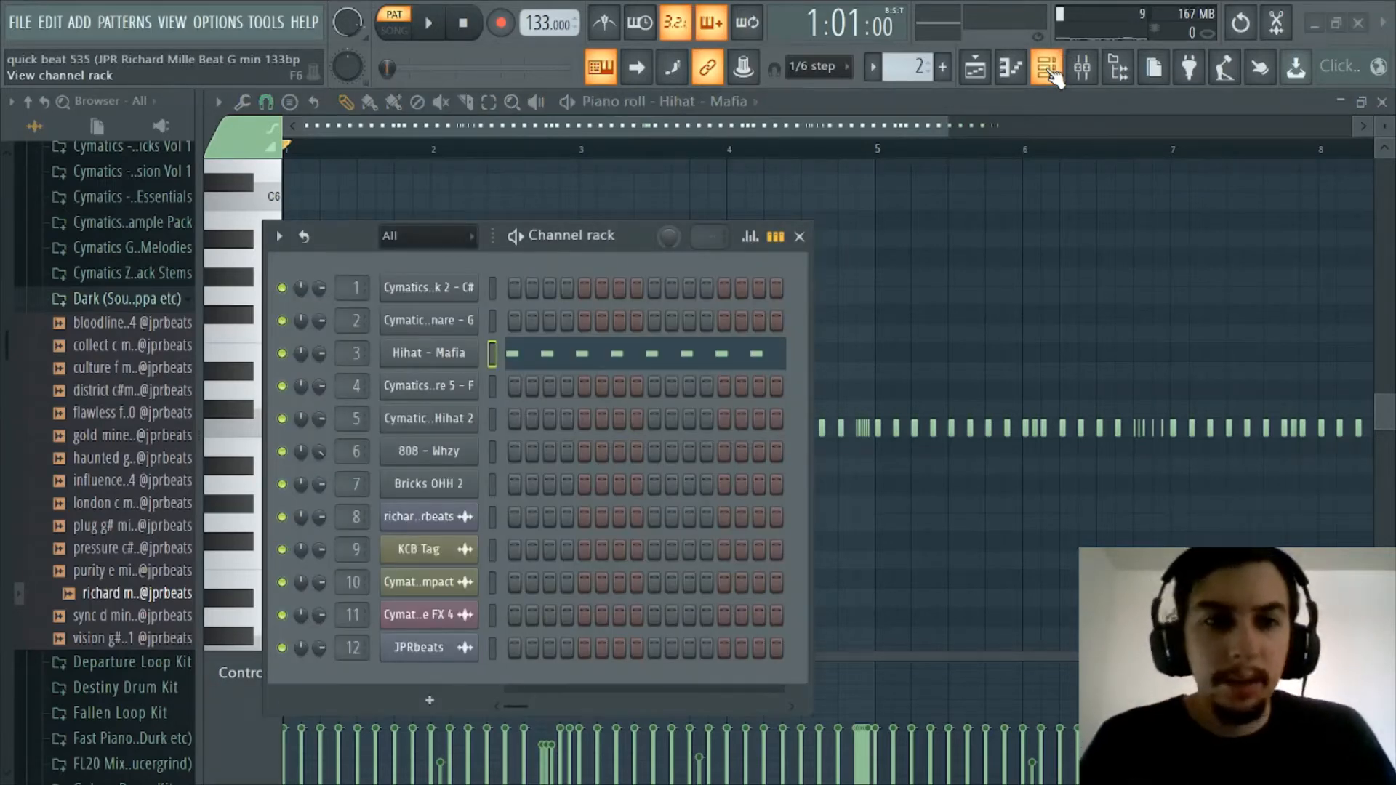
click(1050, 73)
click(724, 103)
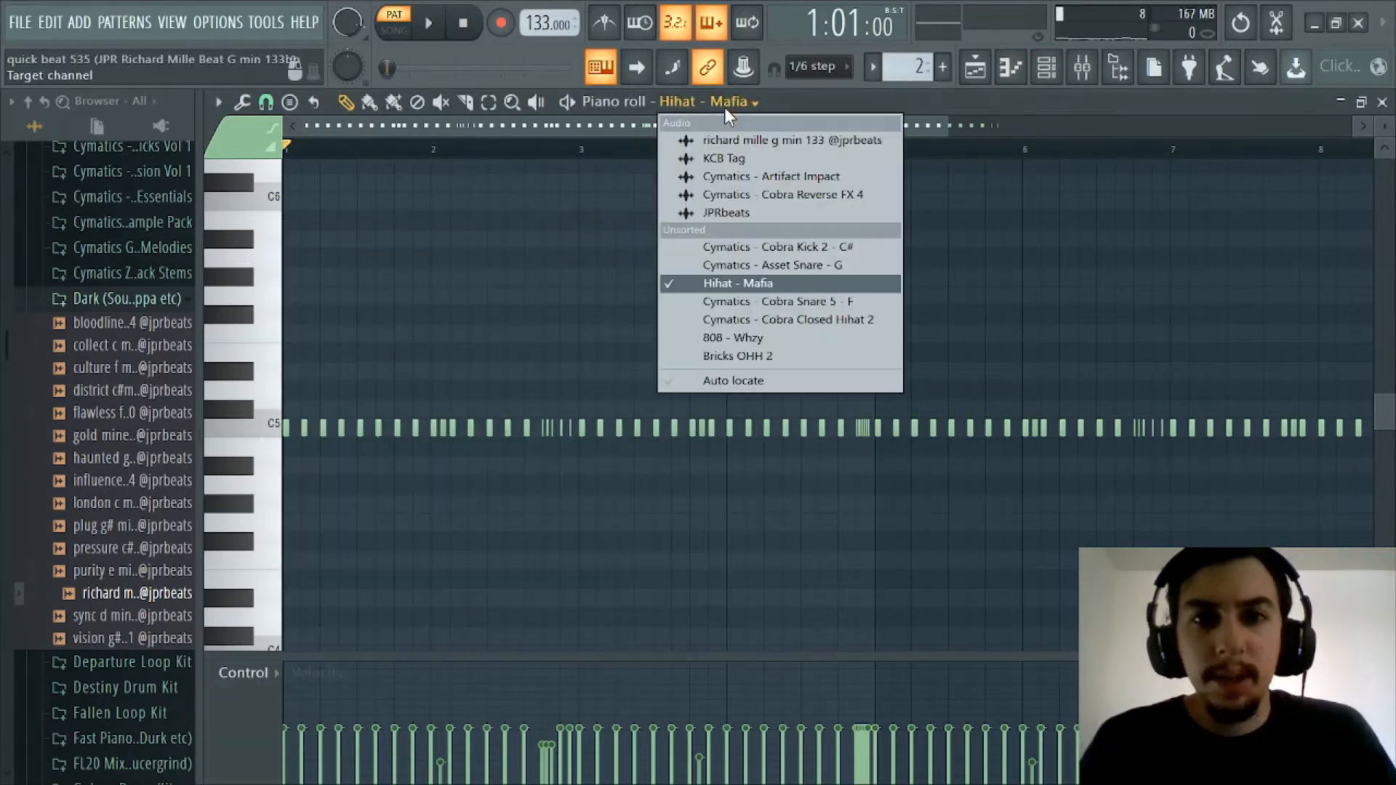
click(783, 266)
Open the Cymatics - Asset Snare - G sampler over the playlist, audition its sample, and close the sampler.
click(1048, 69)
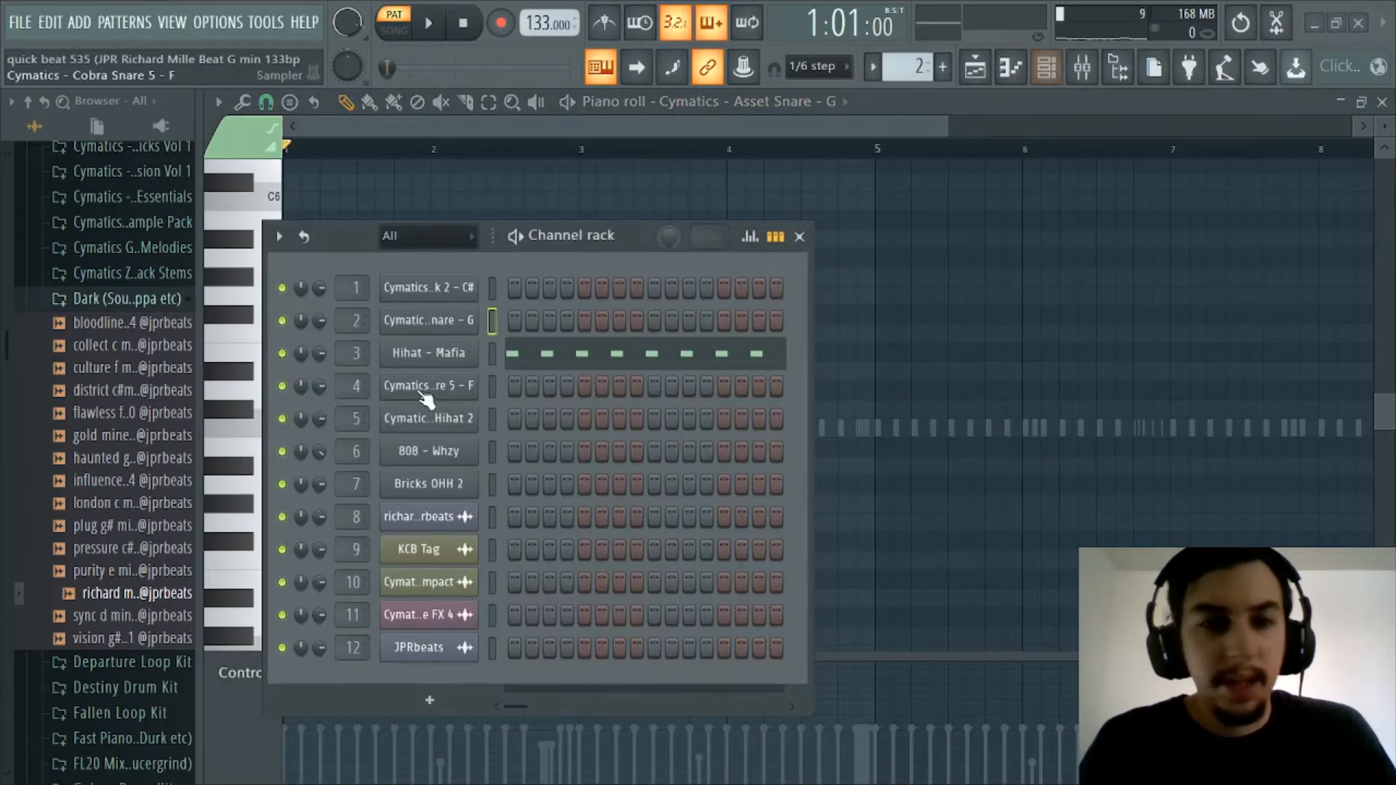
click(461, 323)
click(1020, 78)
click(1020, 79)
click(1045, 77)
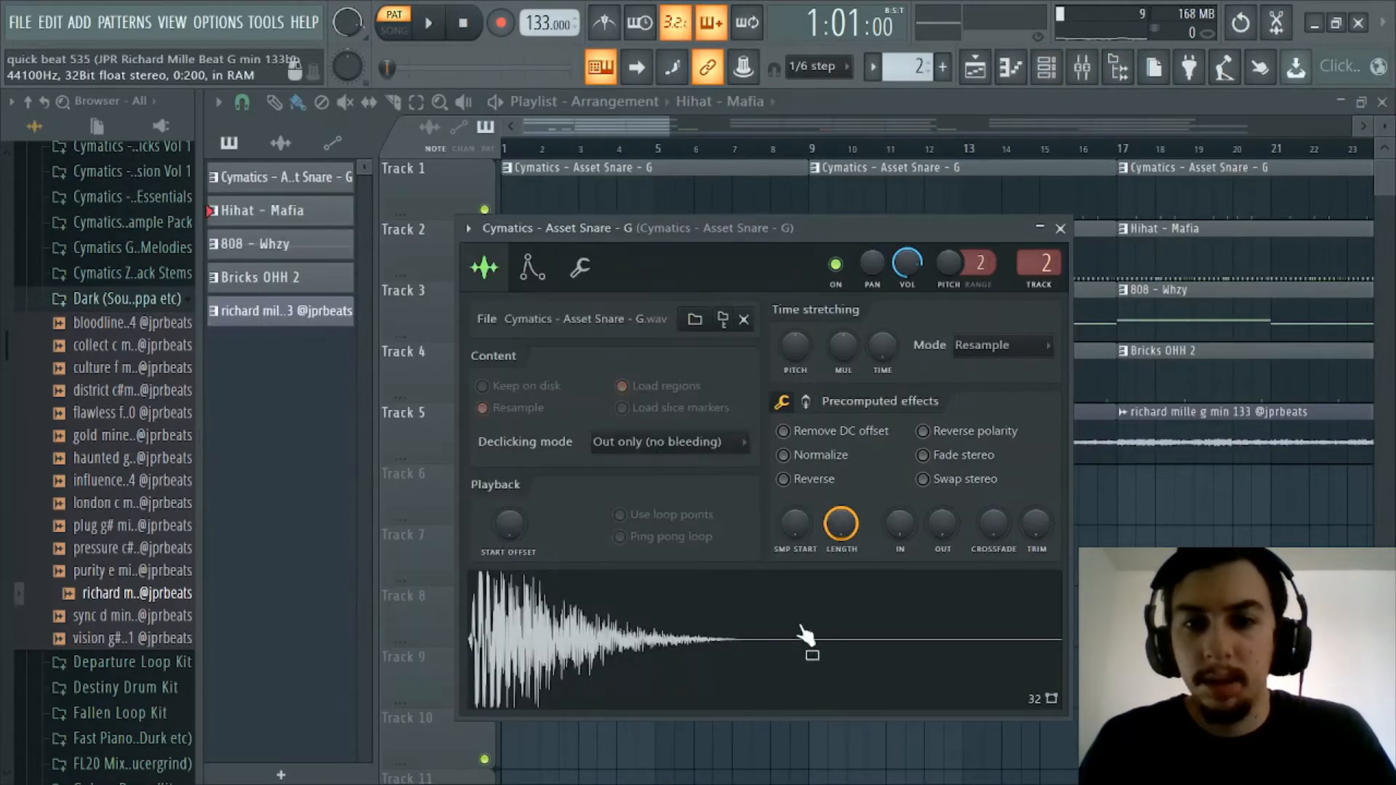
click(791, 615)
click(792, 615)
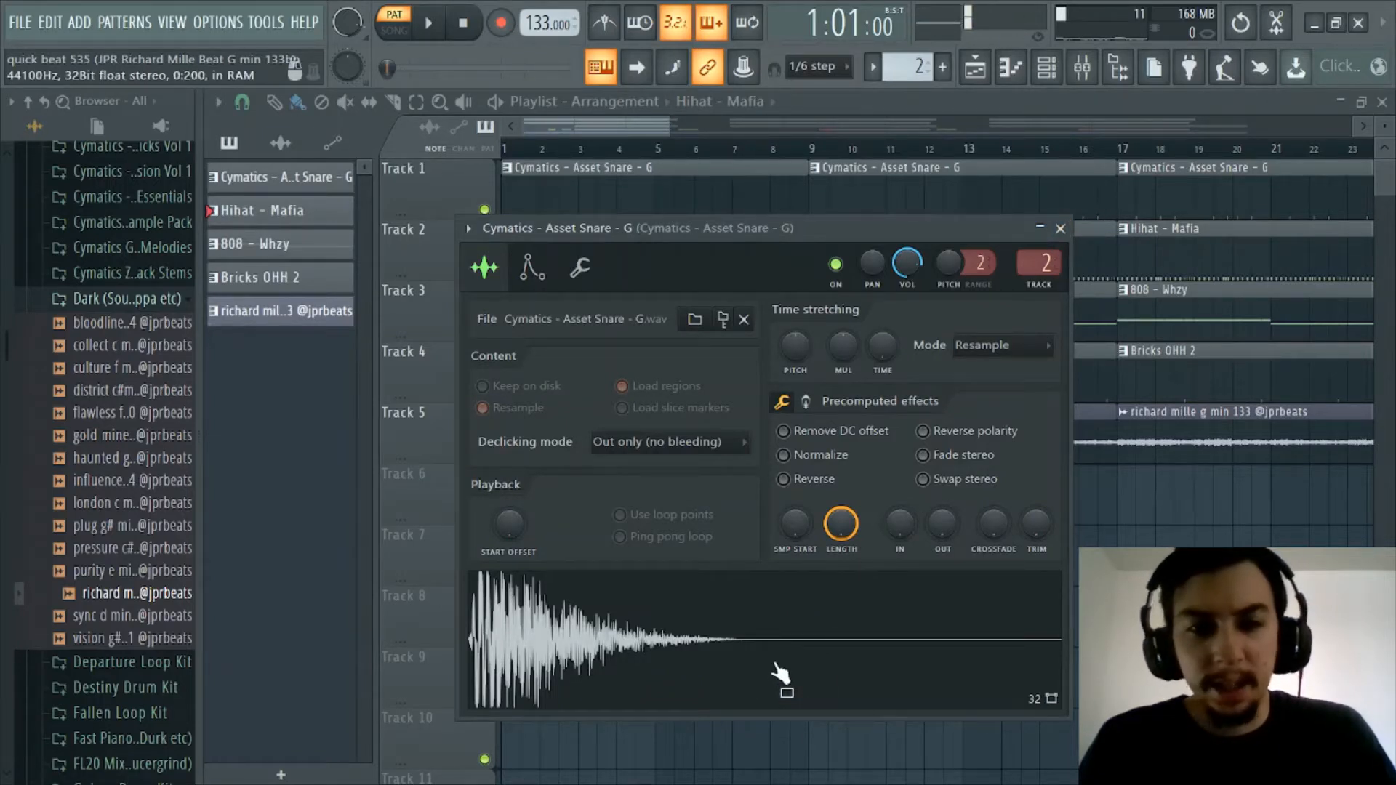
click(1060, 229)
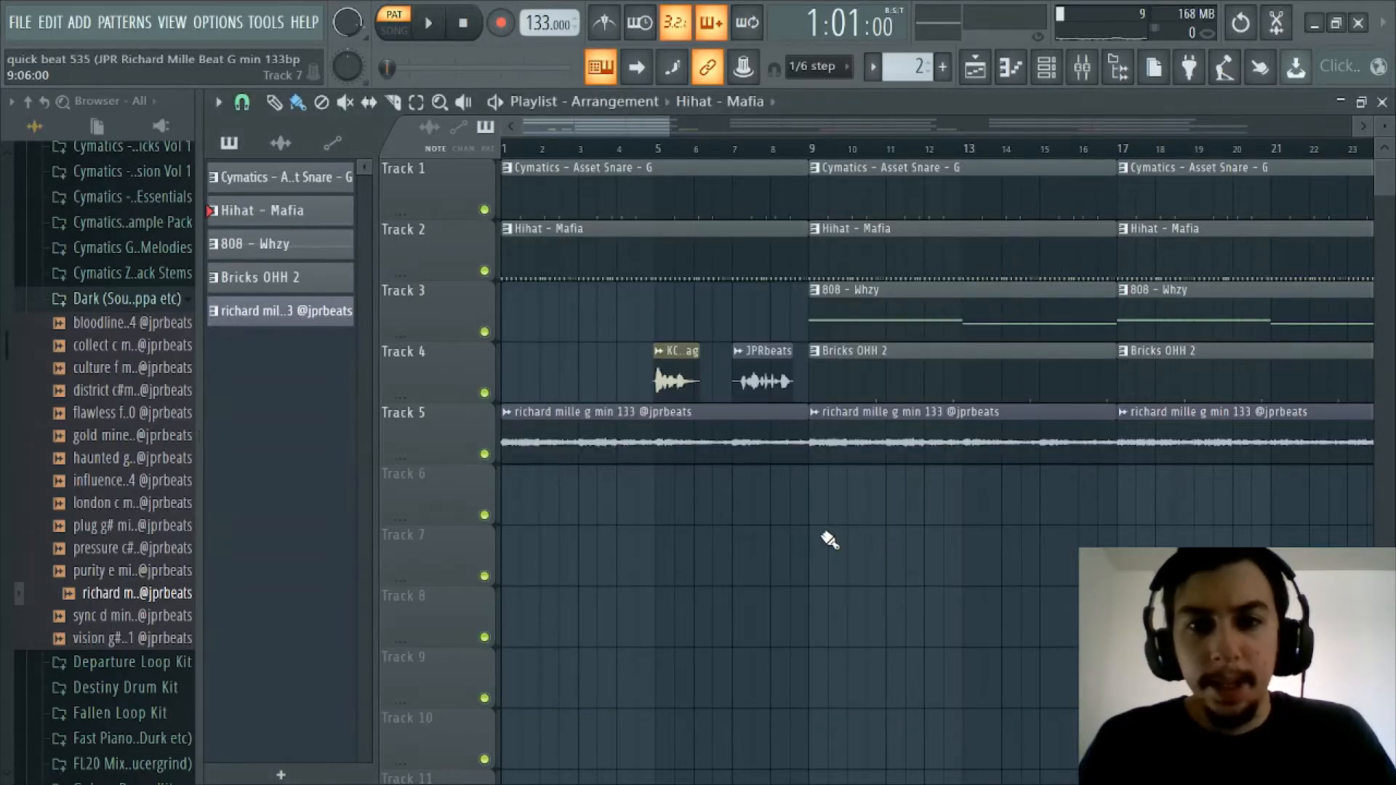
Select the 808 - Whzy pattern and show its 808 - Whzy channel in the piano roll.
click(720, 101)
click(743, 283)
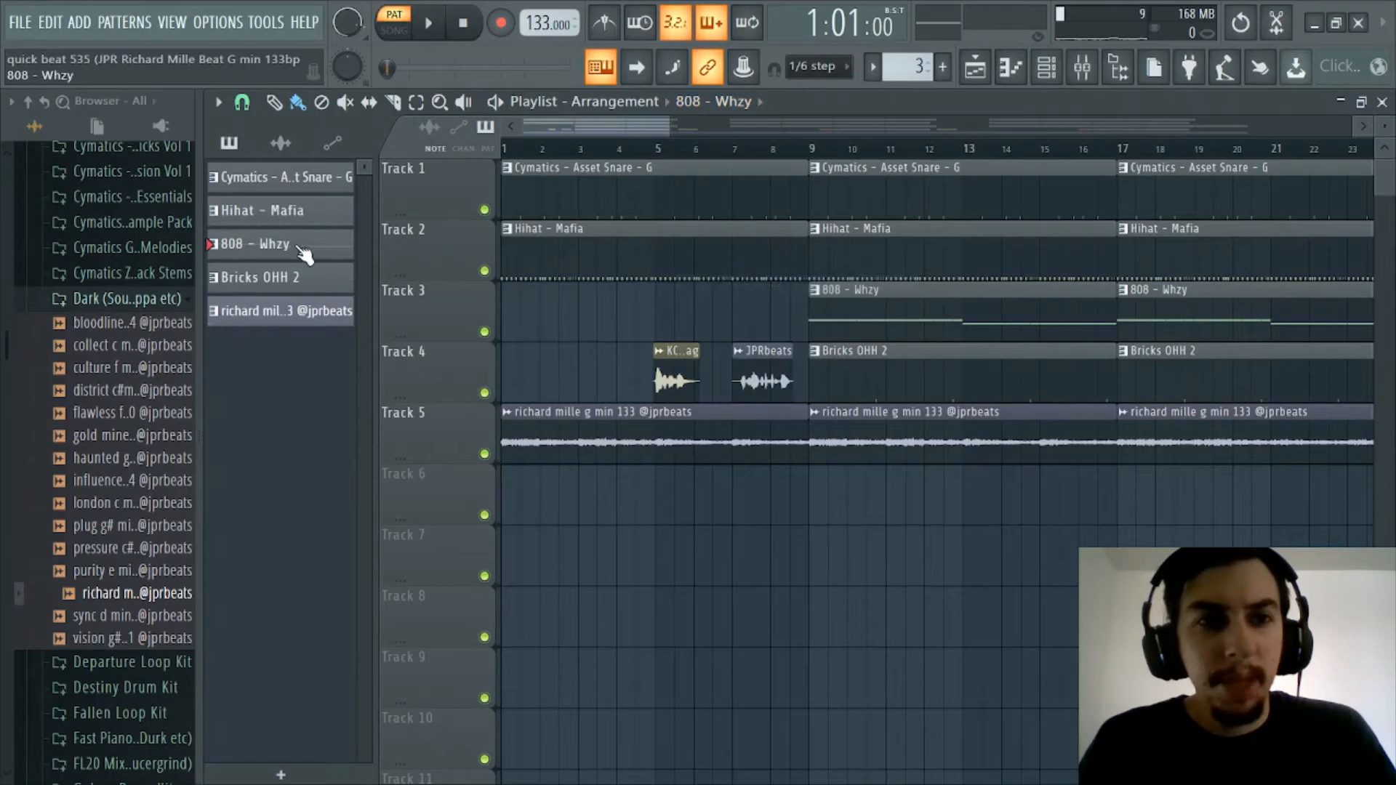
click(1047, 67)
scroll(727, 145, up, 4)
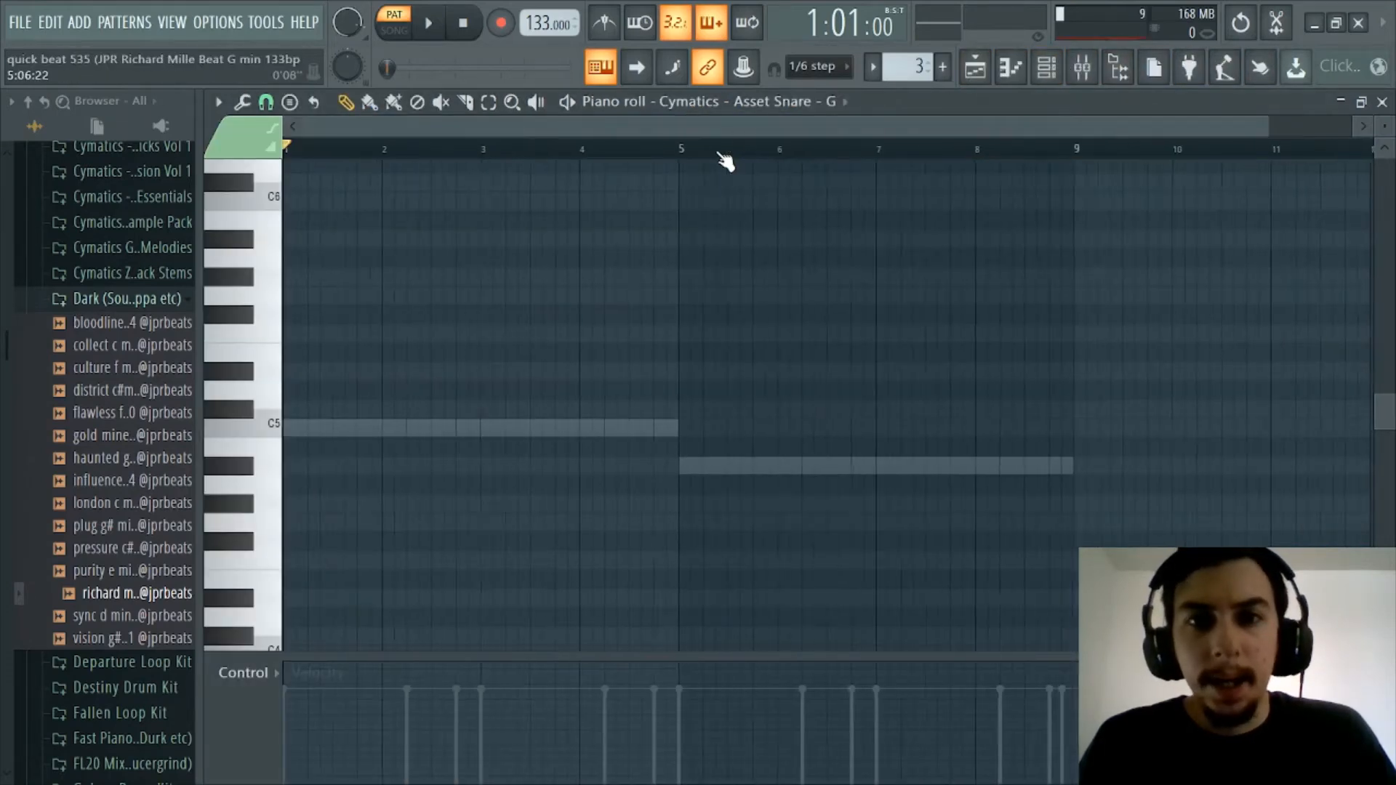
scroll(543, 149, down, 2)
click(764, 101)
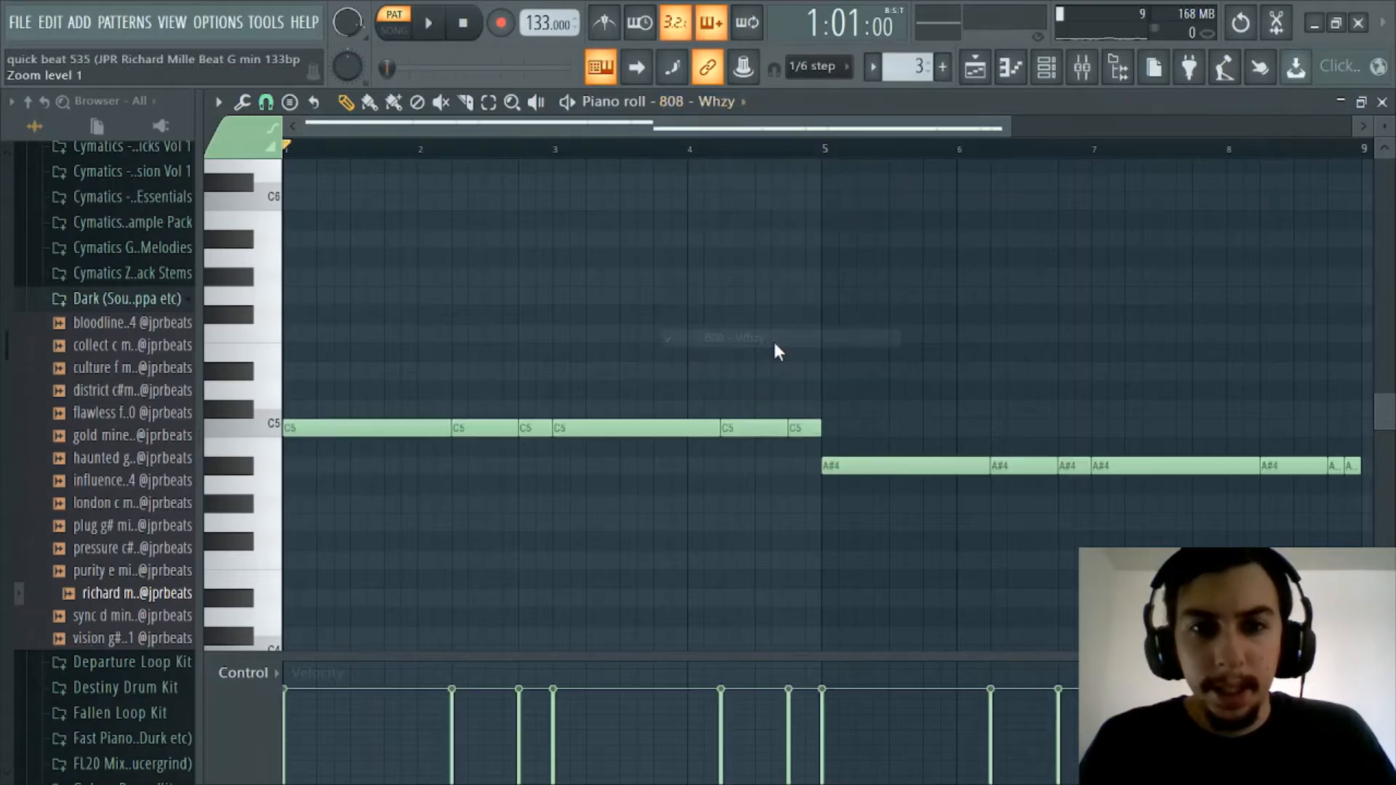
click(773, 338)
scroll(590, 147, up, 2)
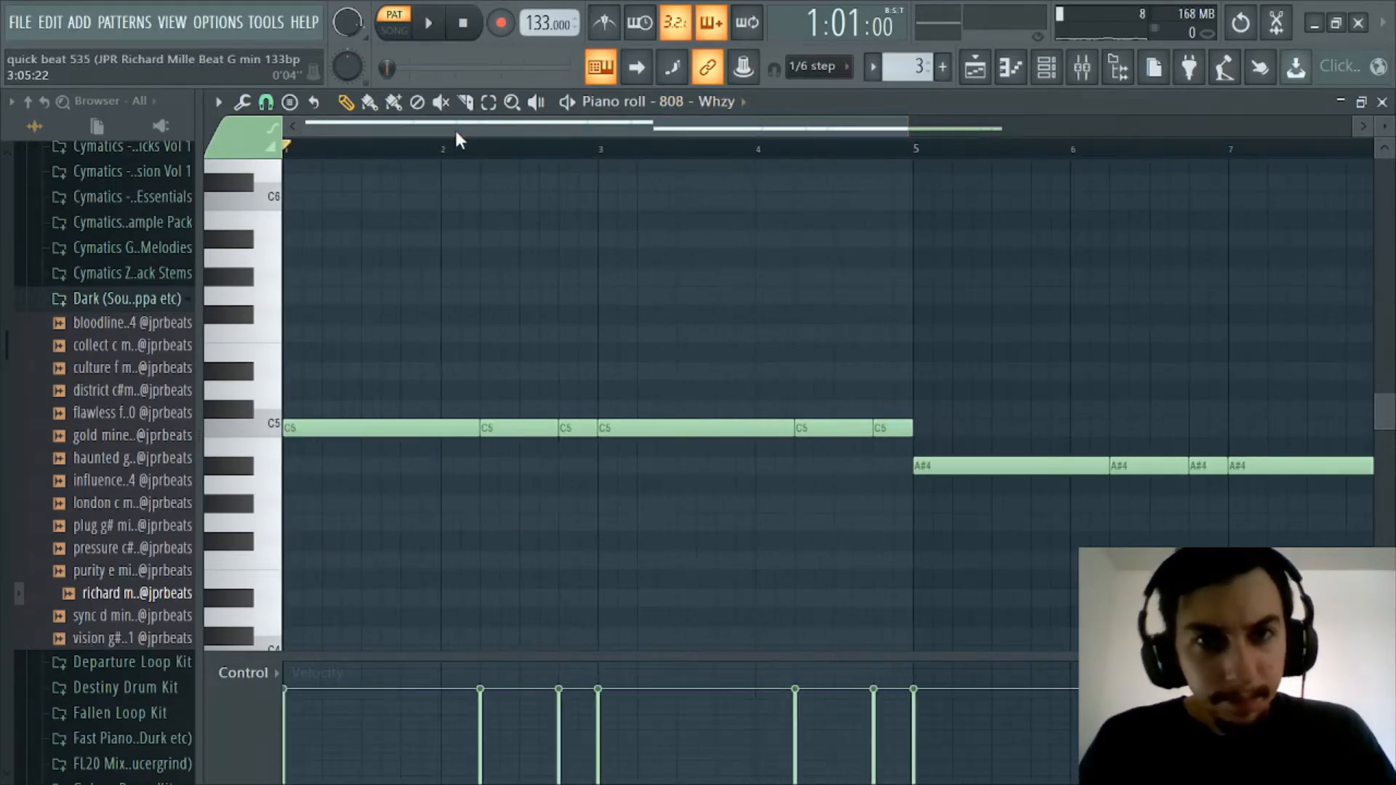
Find and audition the 808 - Whzy sample in the 808s folder of the 20k Tsunami Drumkit, and collapse the drum kit folders.
click(1047, 68)
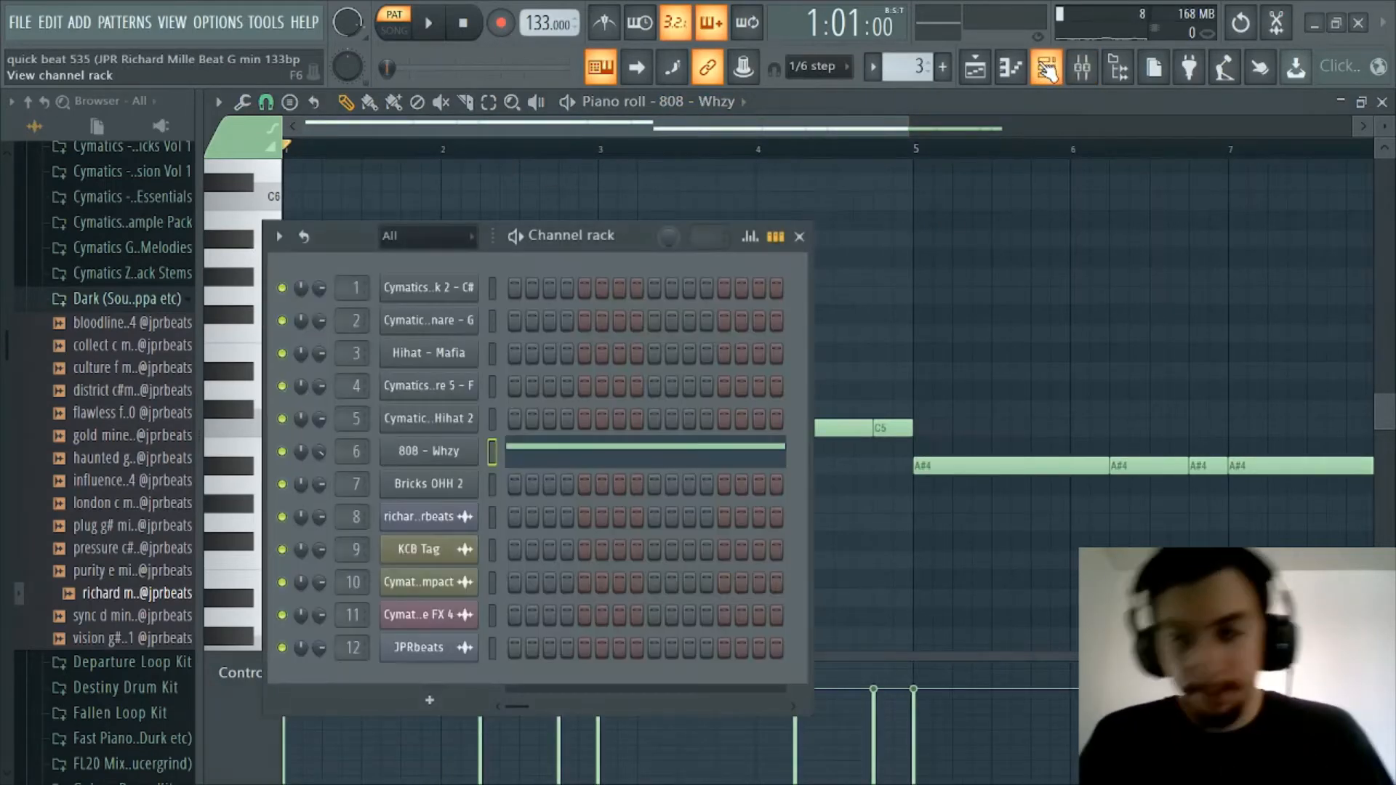
click(1047, 68)
scroll(123, 440, up, 10)
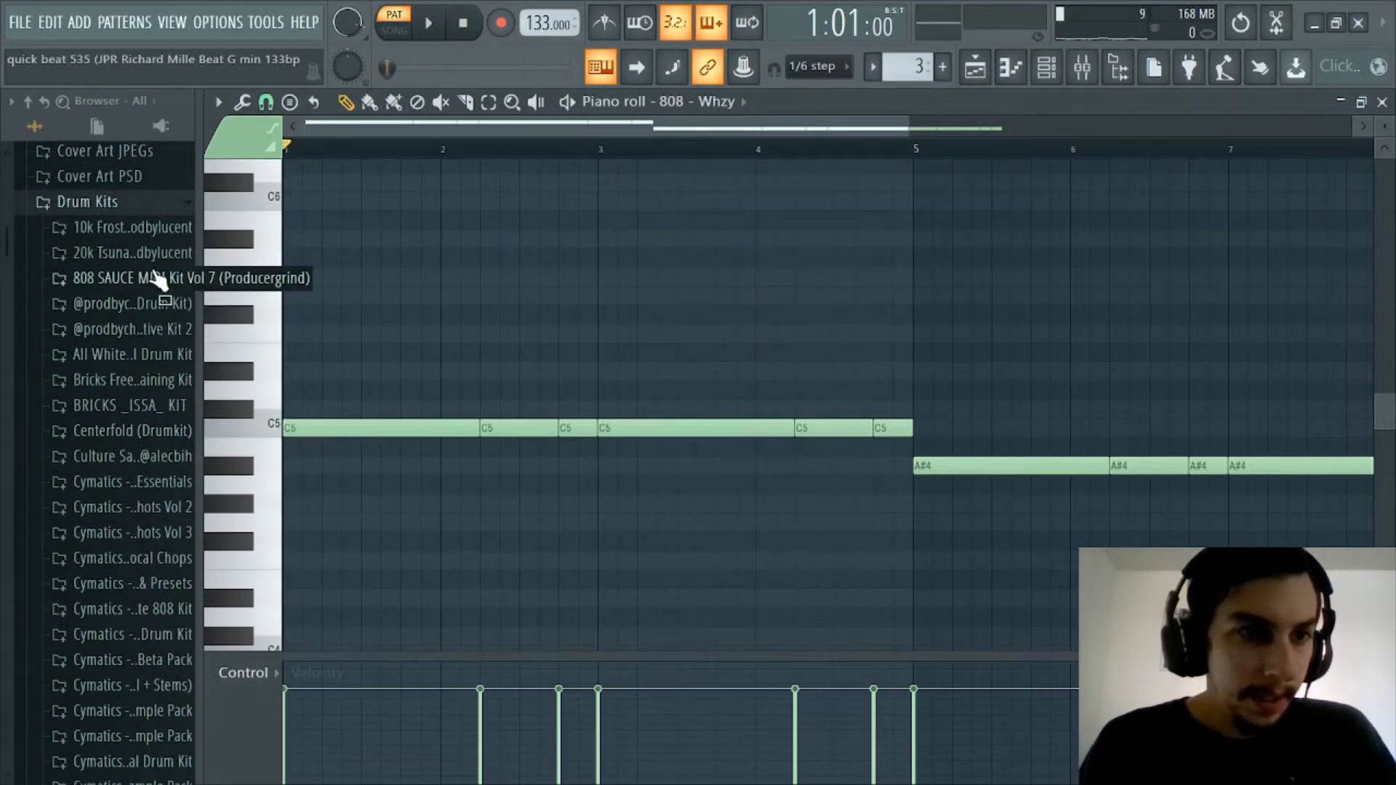
click(154, 261)
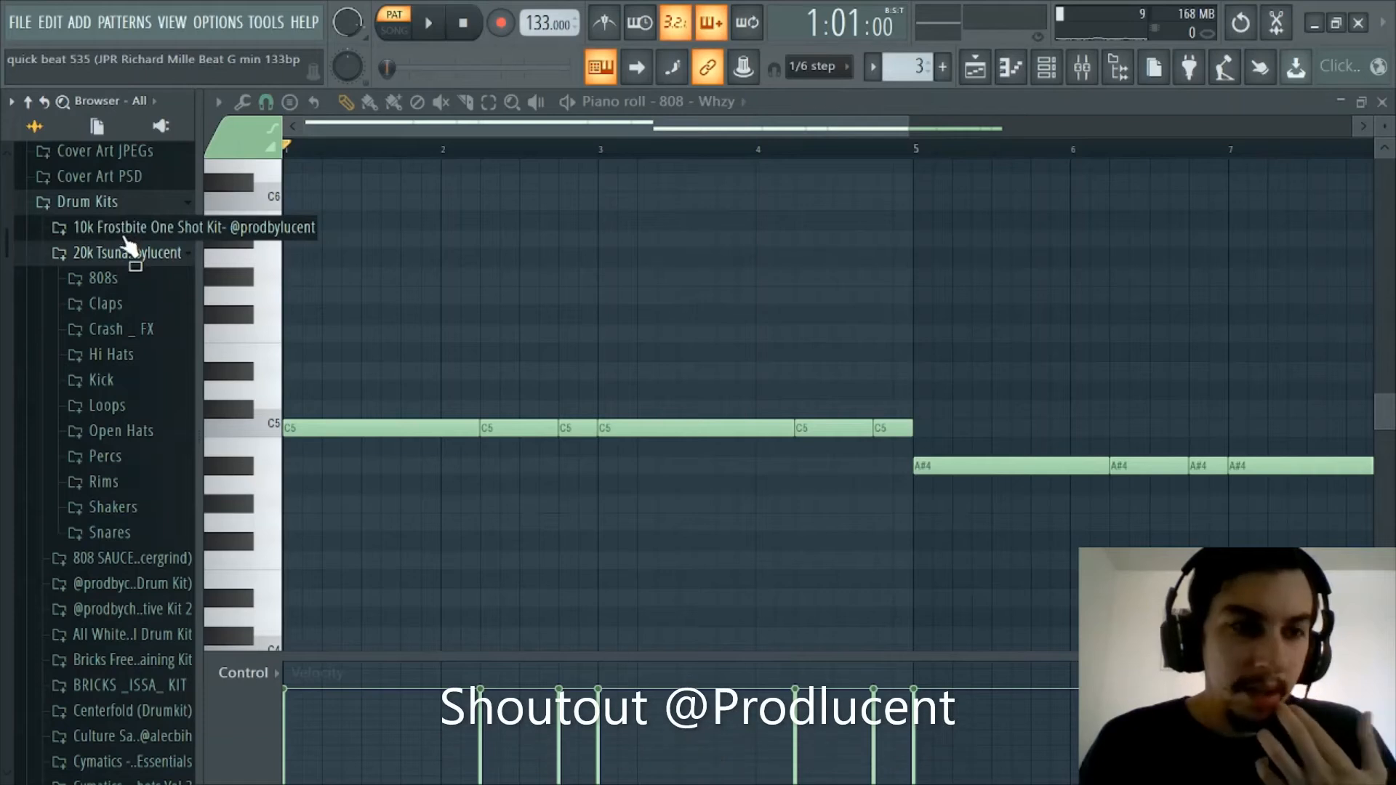
click(123, 282)
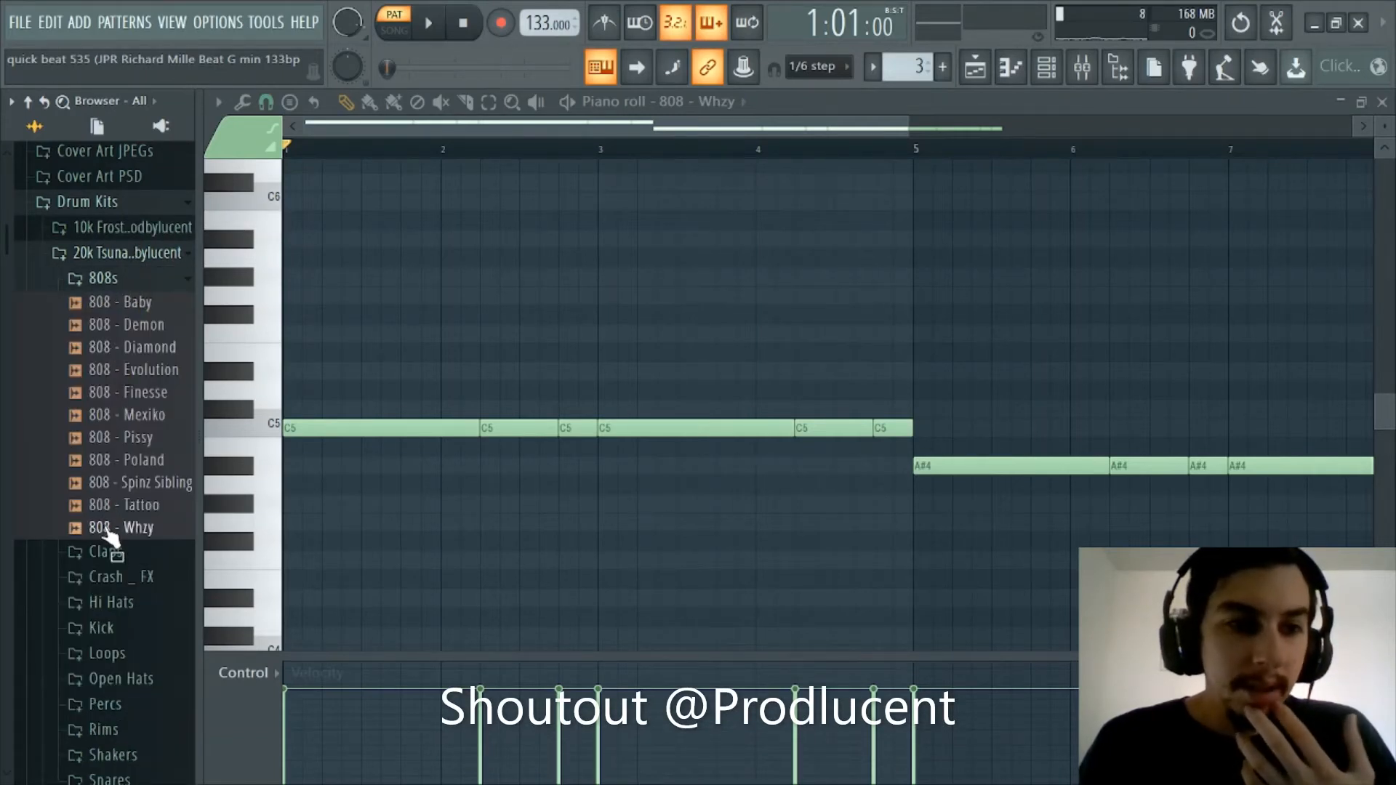
click(141, 530)
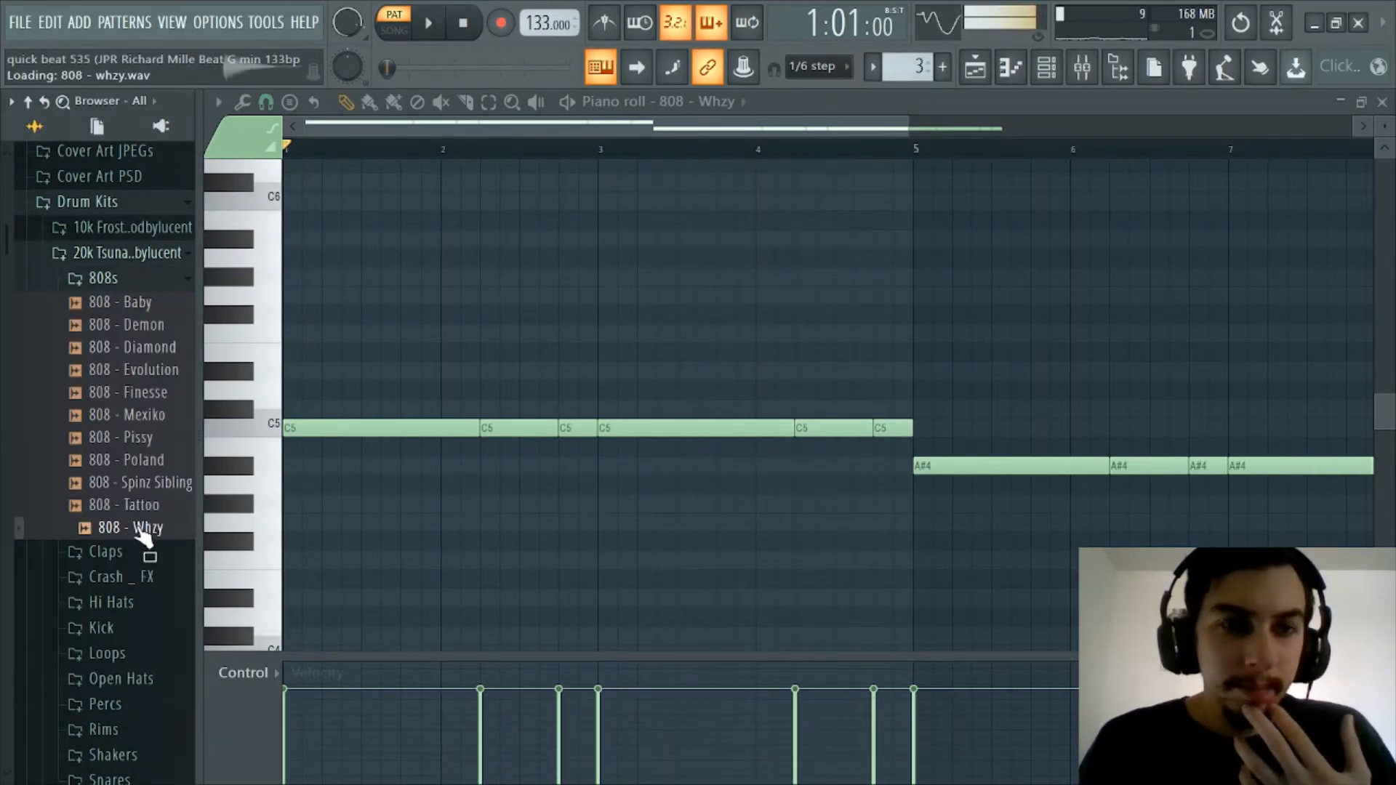
click(139, 280)
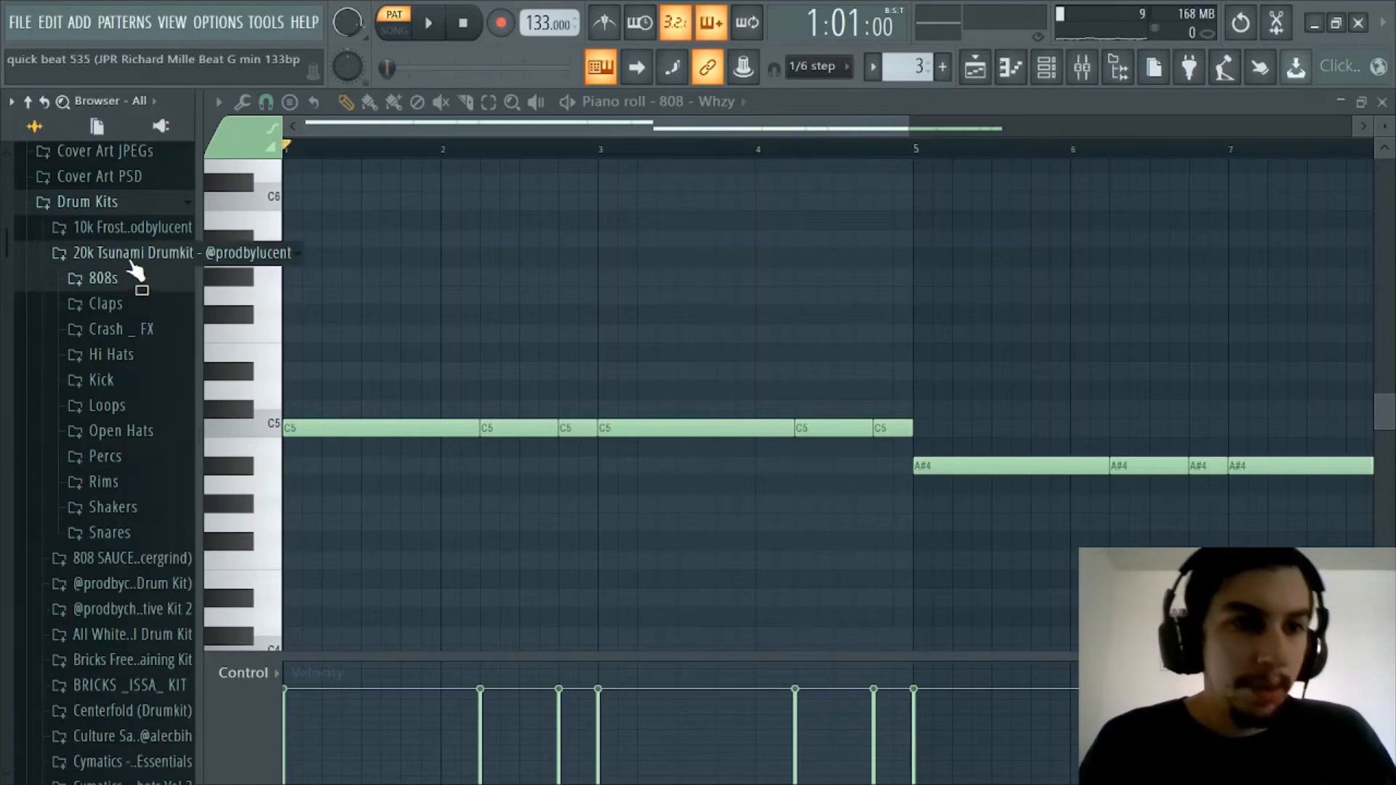
click(128, 206)
Examine the placement and length of the 808 notes on C5 and A#4 across the eight-bar pattern.
scroll(897, 158, down, 3)
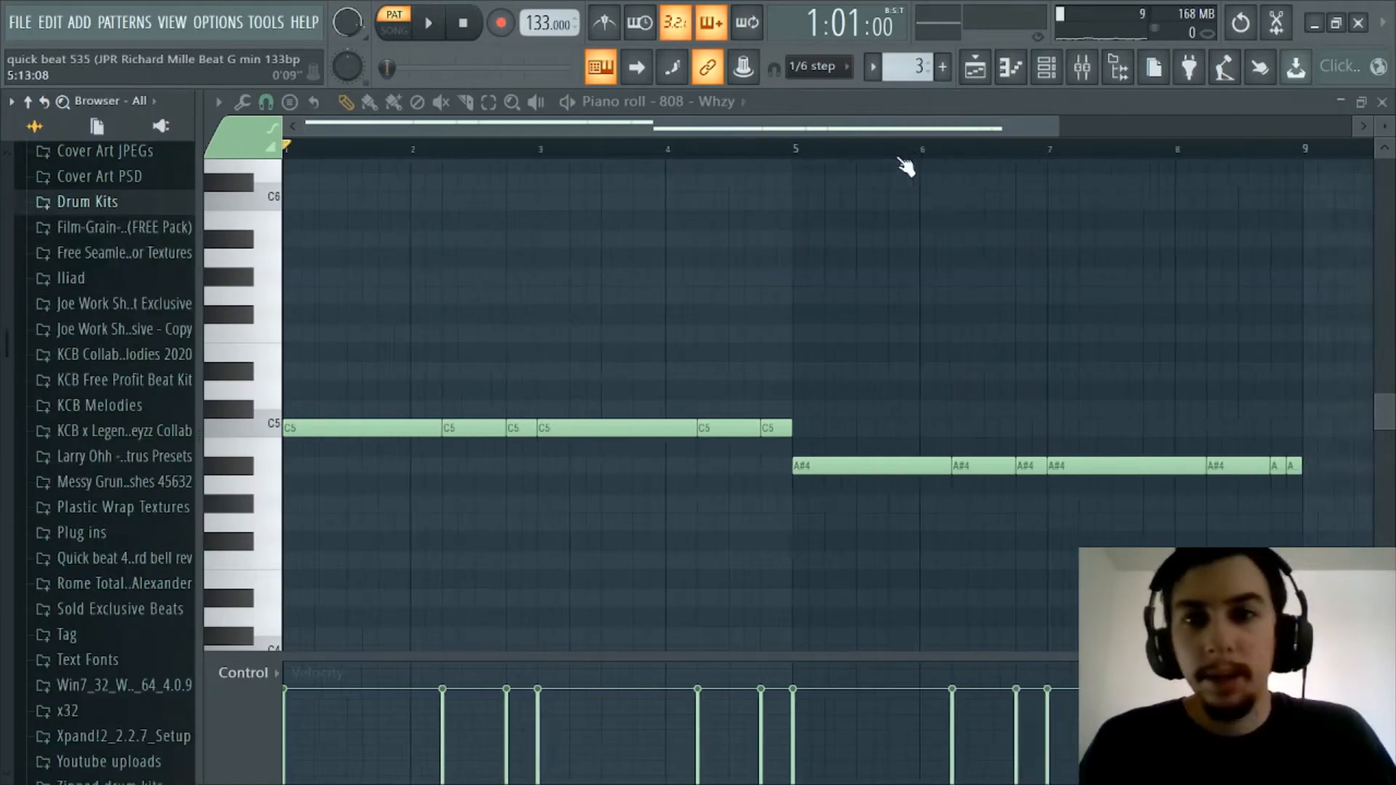
scroll(890, 156, up, 2)
drag(805, 131, 618, 138)
scroll(549, 166, down, 2)
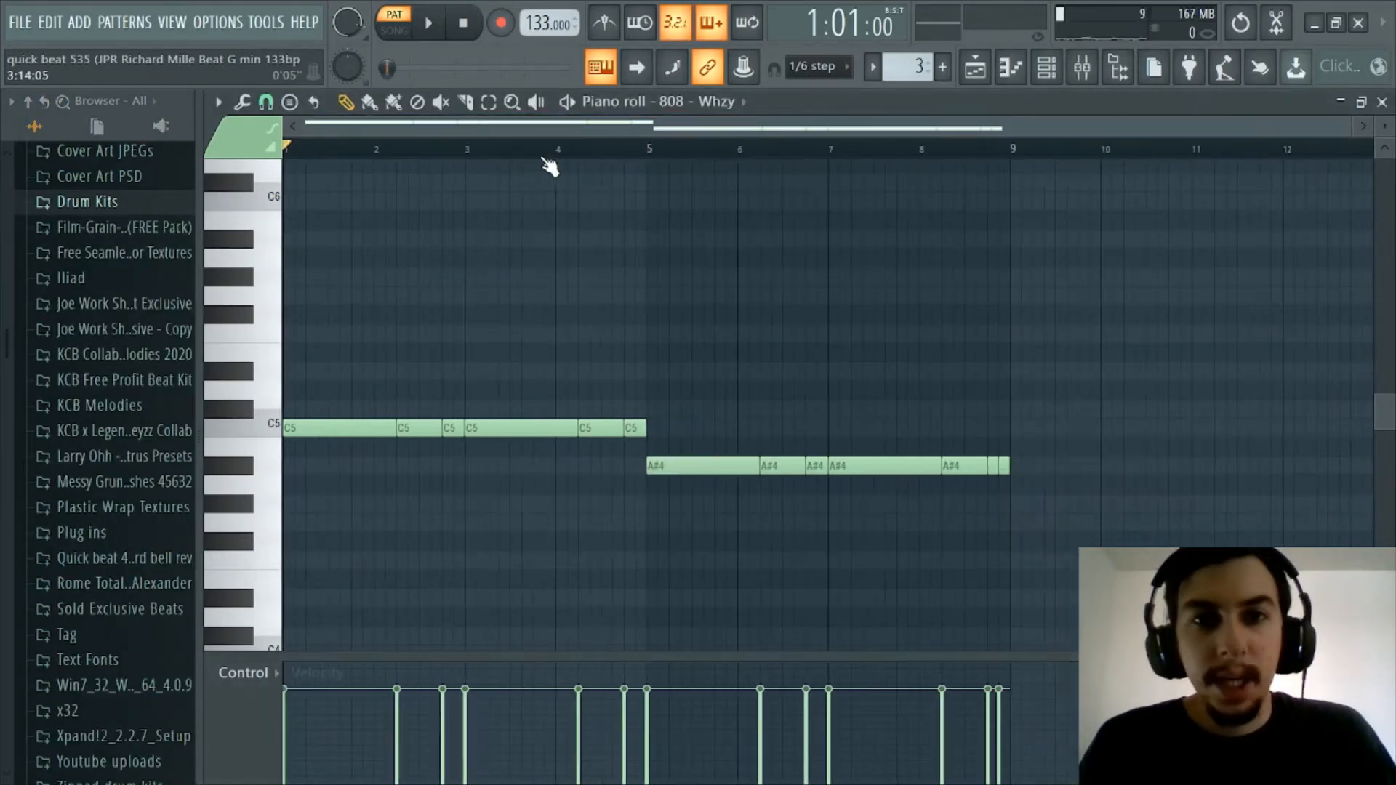
click(1046, 67)
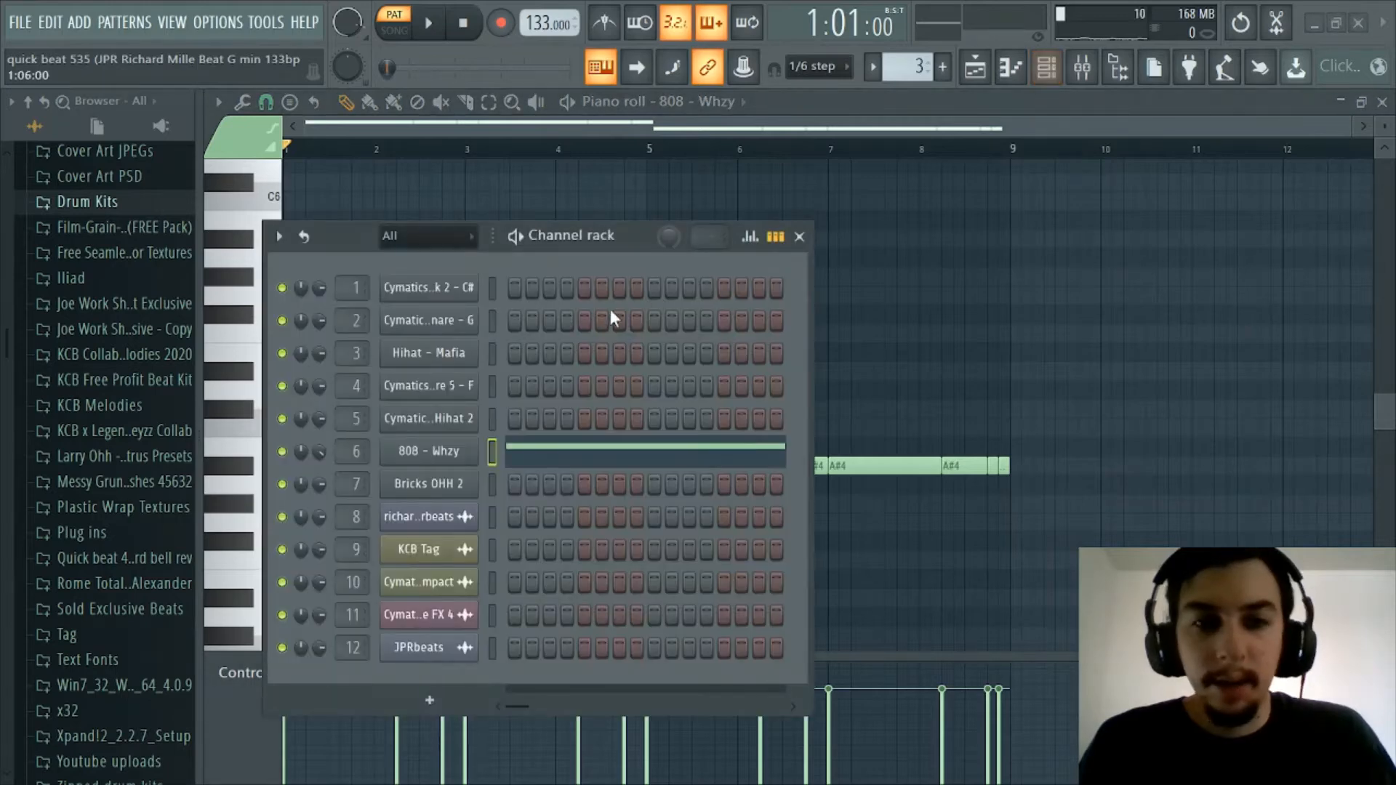
click(1046, 67)
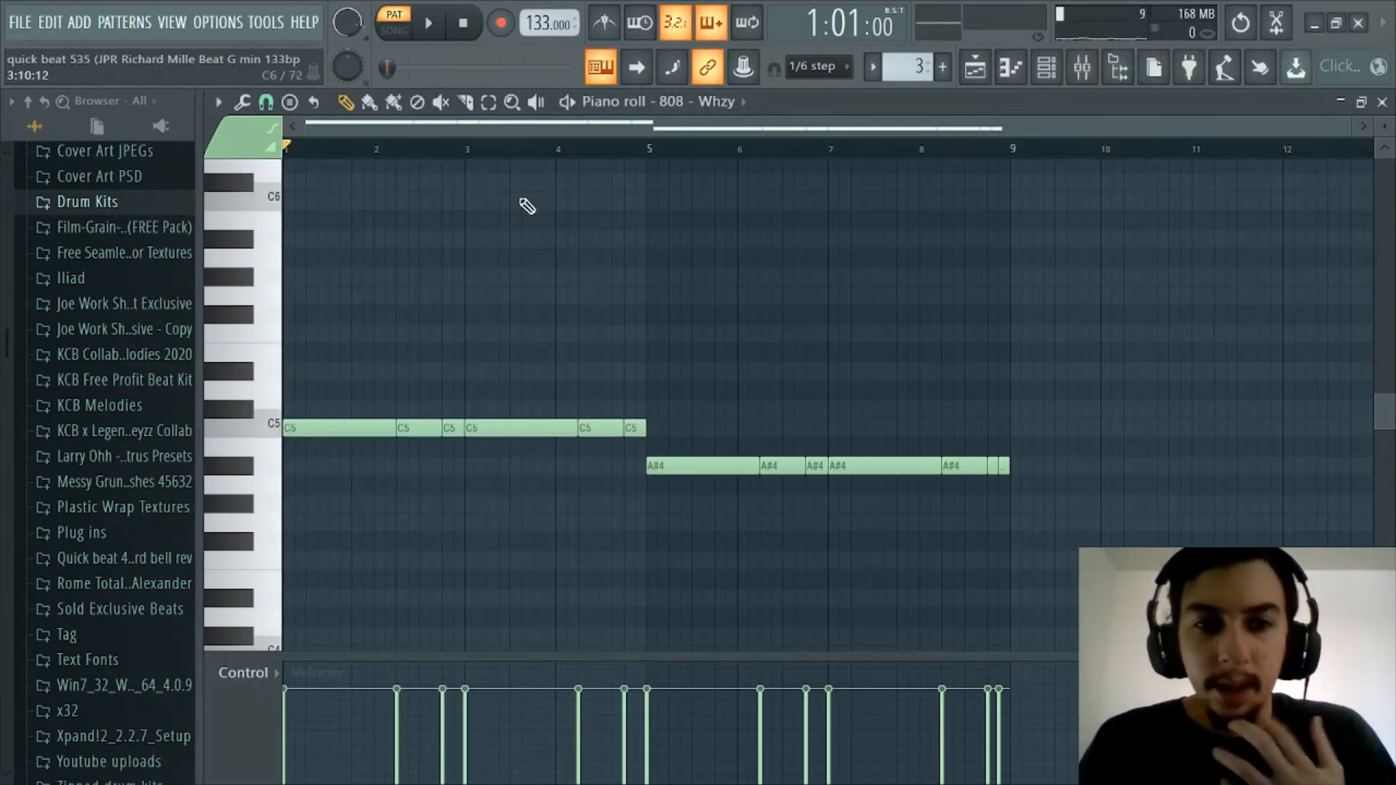
scroll(516, 124, up, 2)
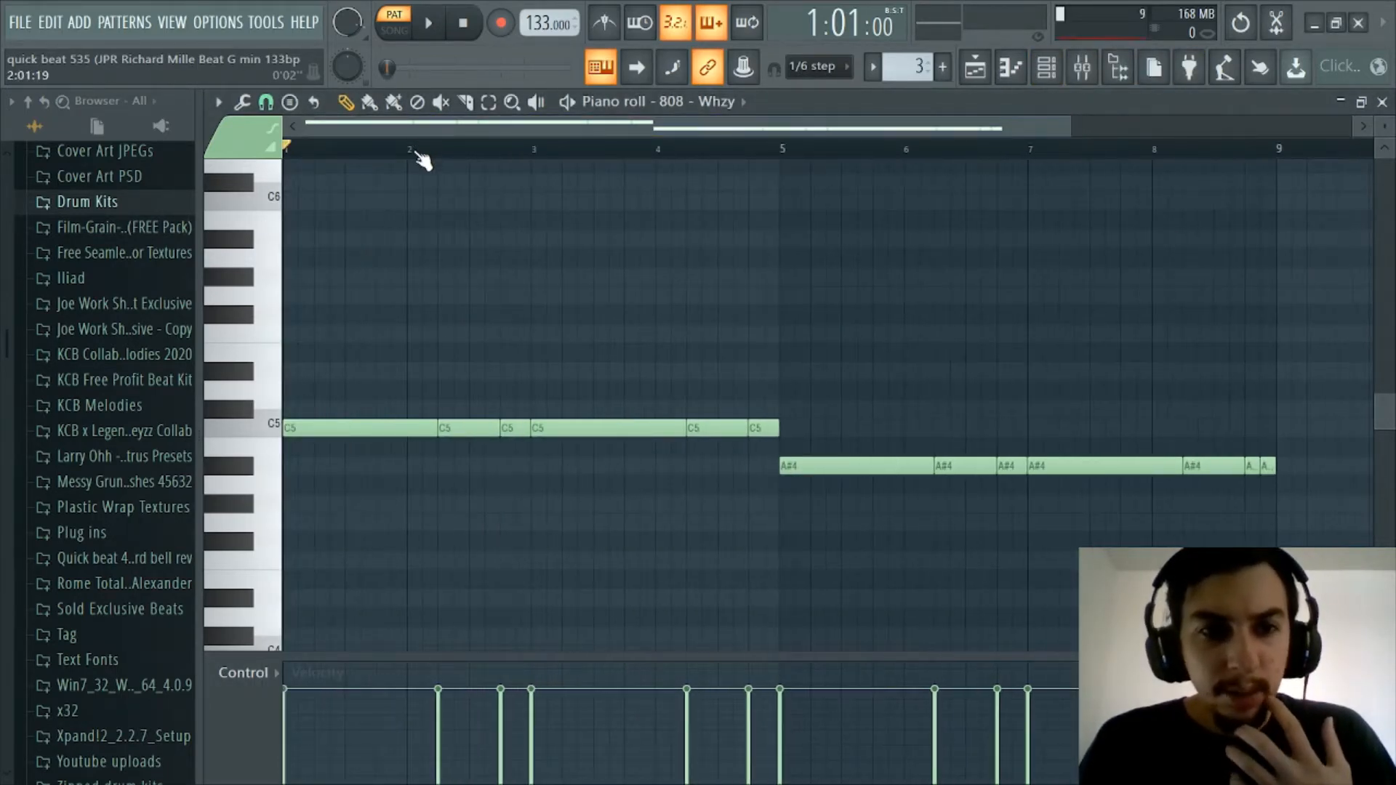
scroll(420, 159, down, 2)
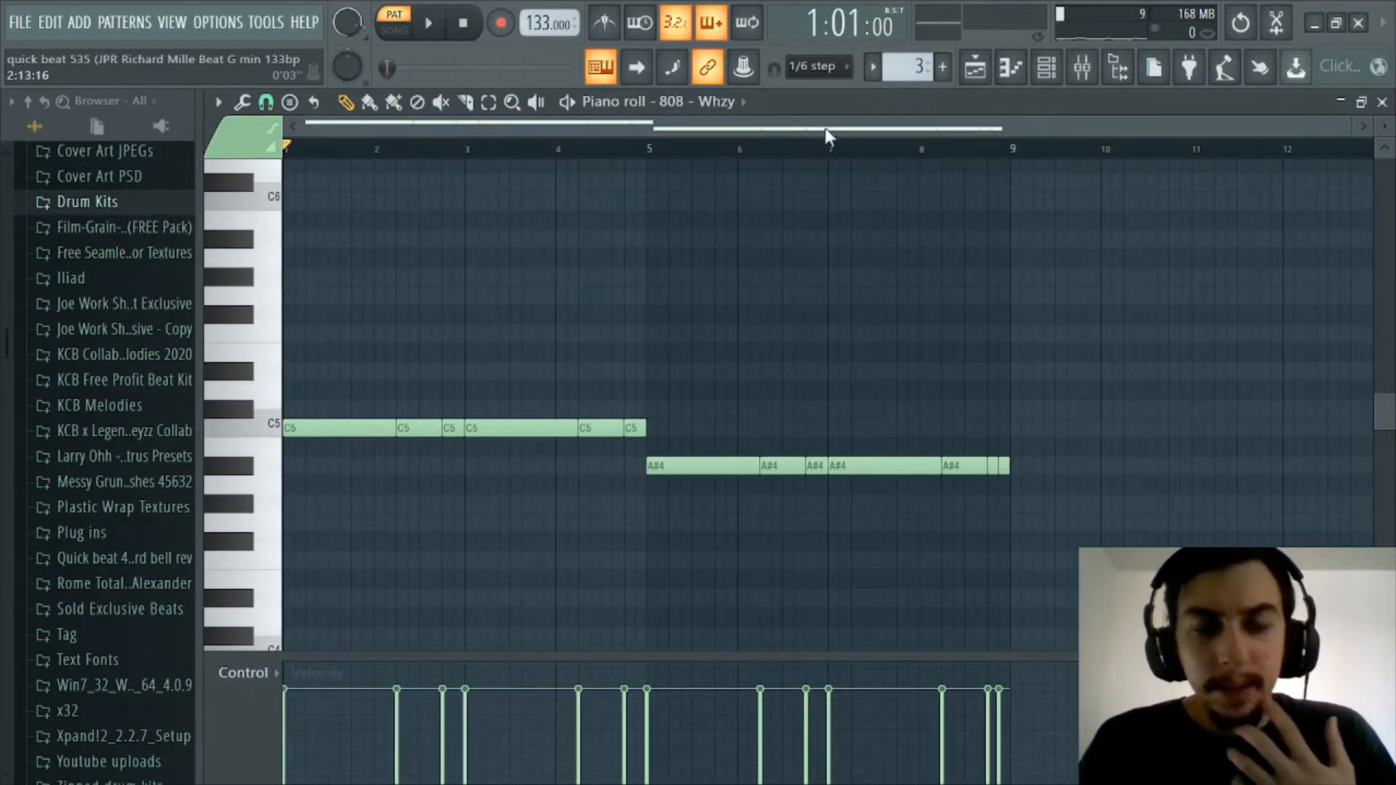
click(1046, 67)
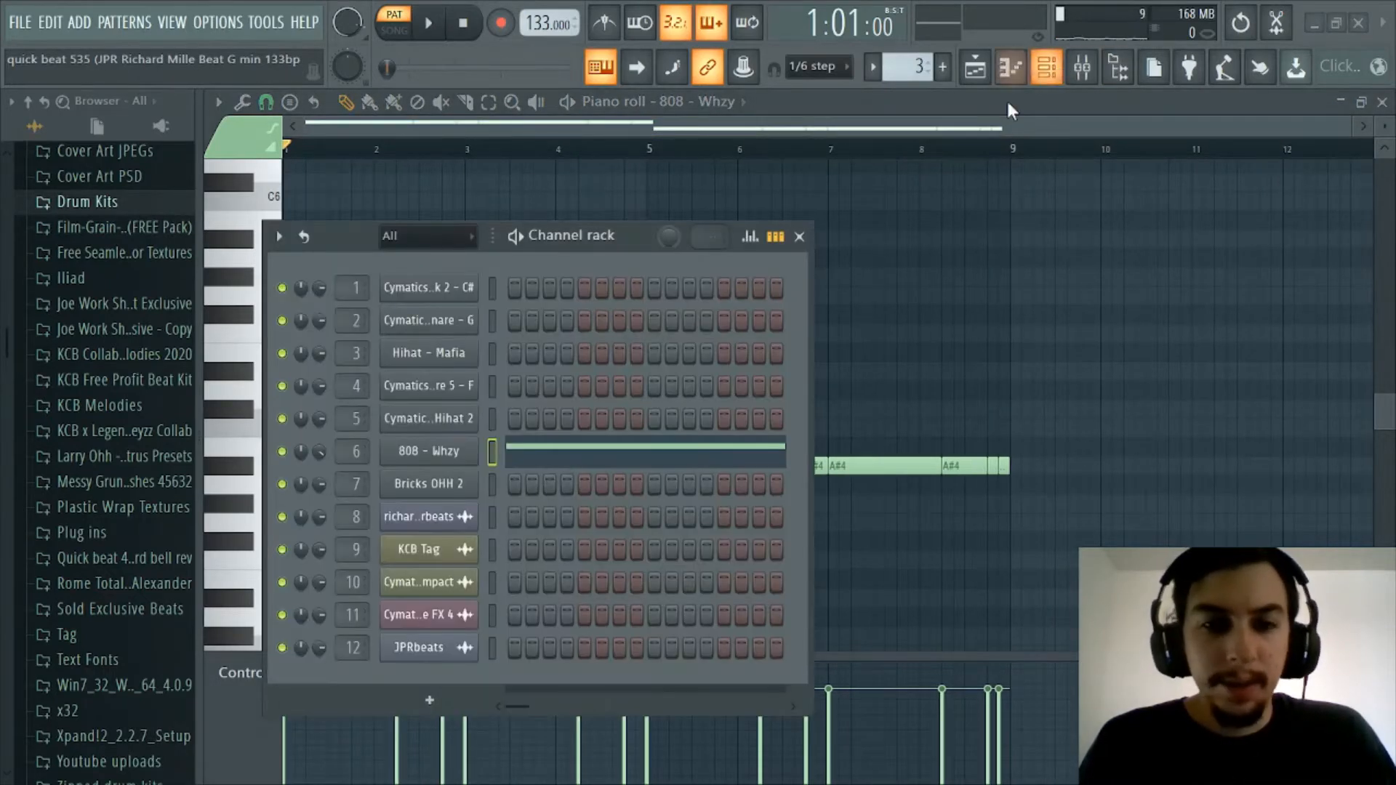
click(455, 647)
click(1047, 69)
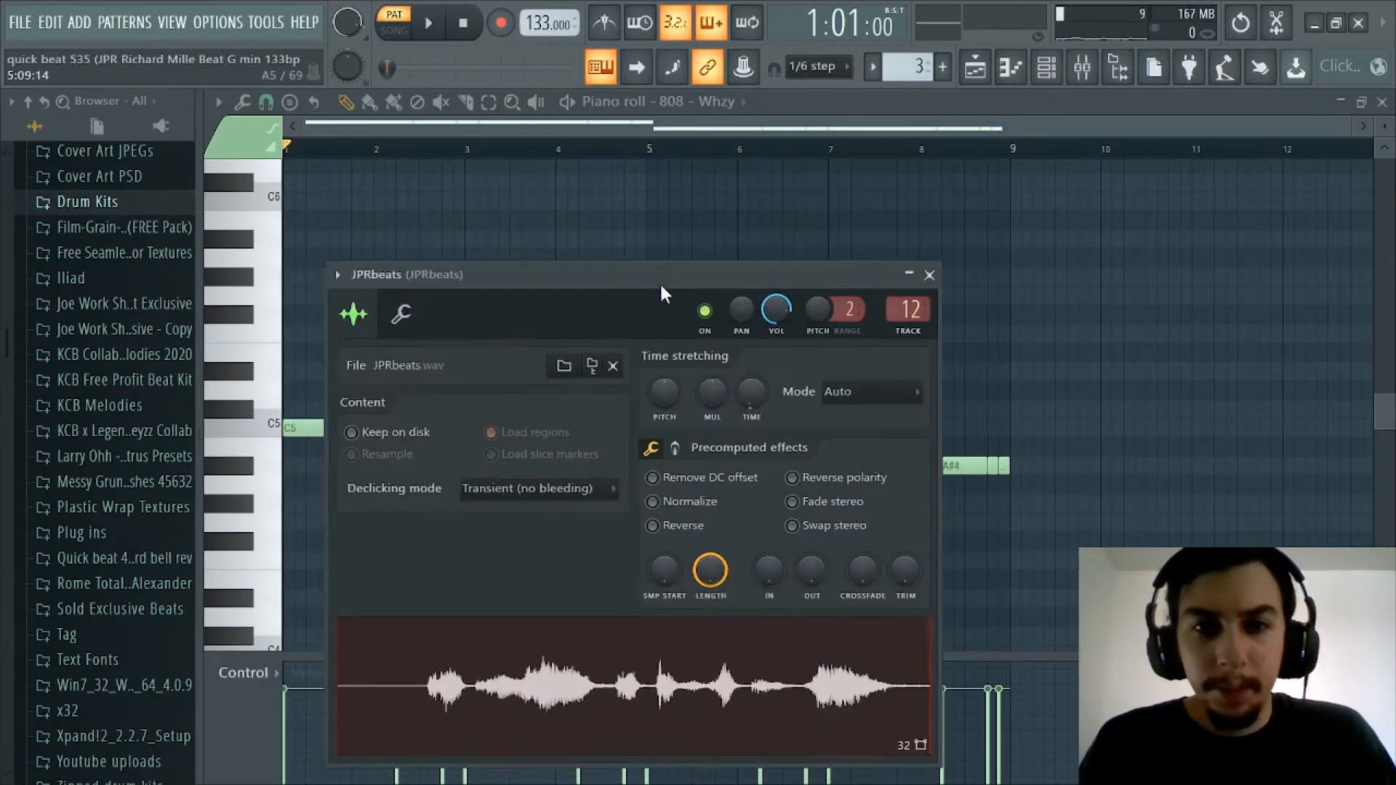
click(1013, 70)
Open the richard mille g min 133 audio clip's channel settings and load its sample into the Edison audio editor.
click(1047, 71)
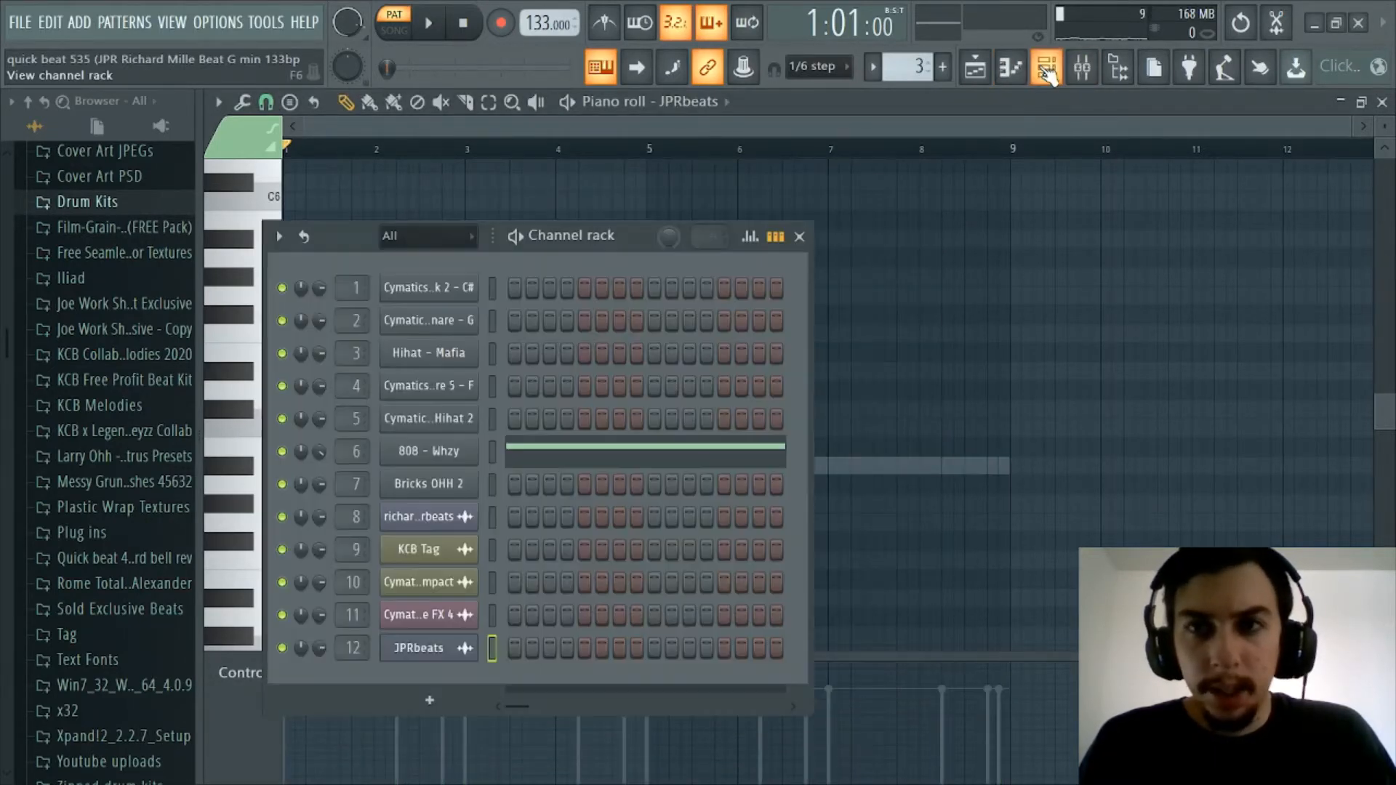
click(455, 518)
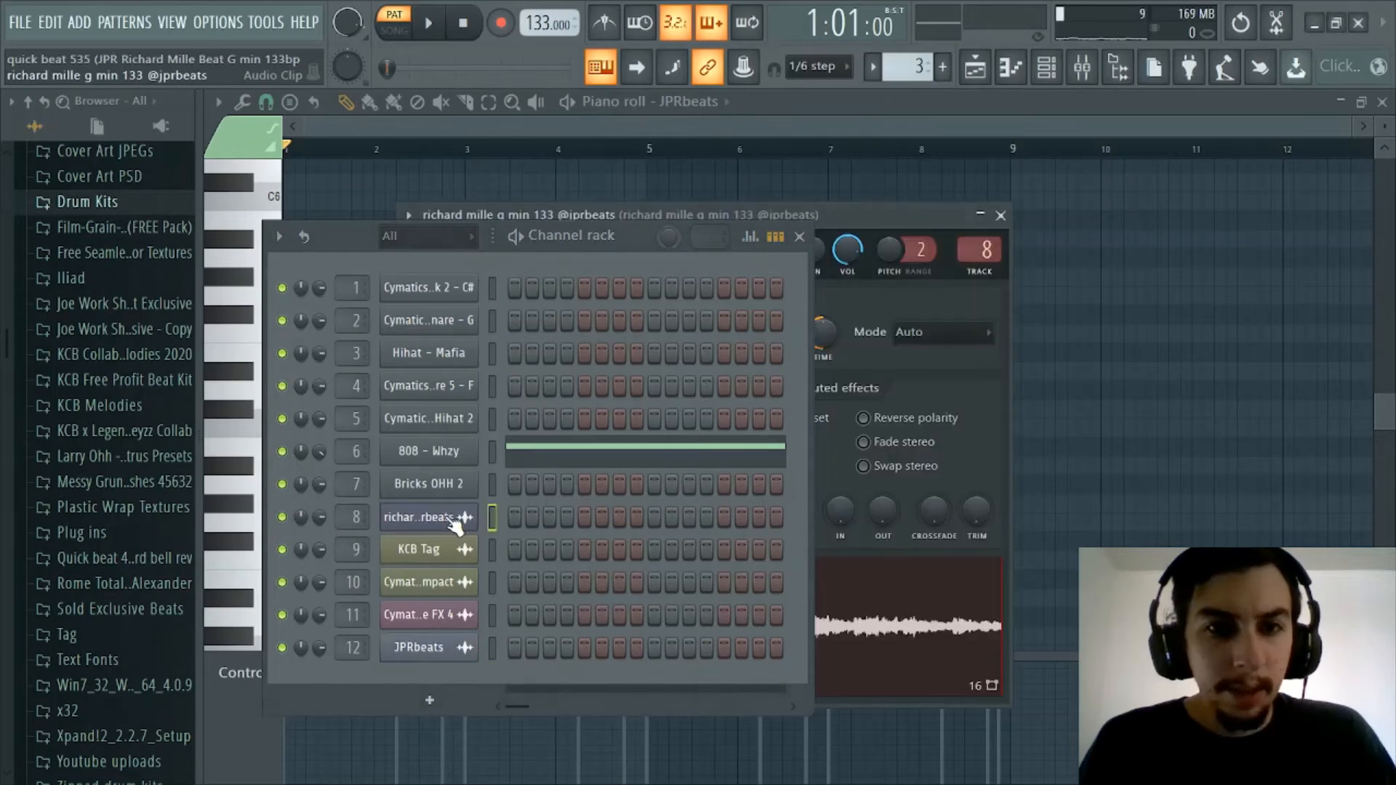
click(800, 238)
drag(791, 215, 770, 189)
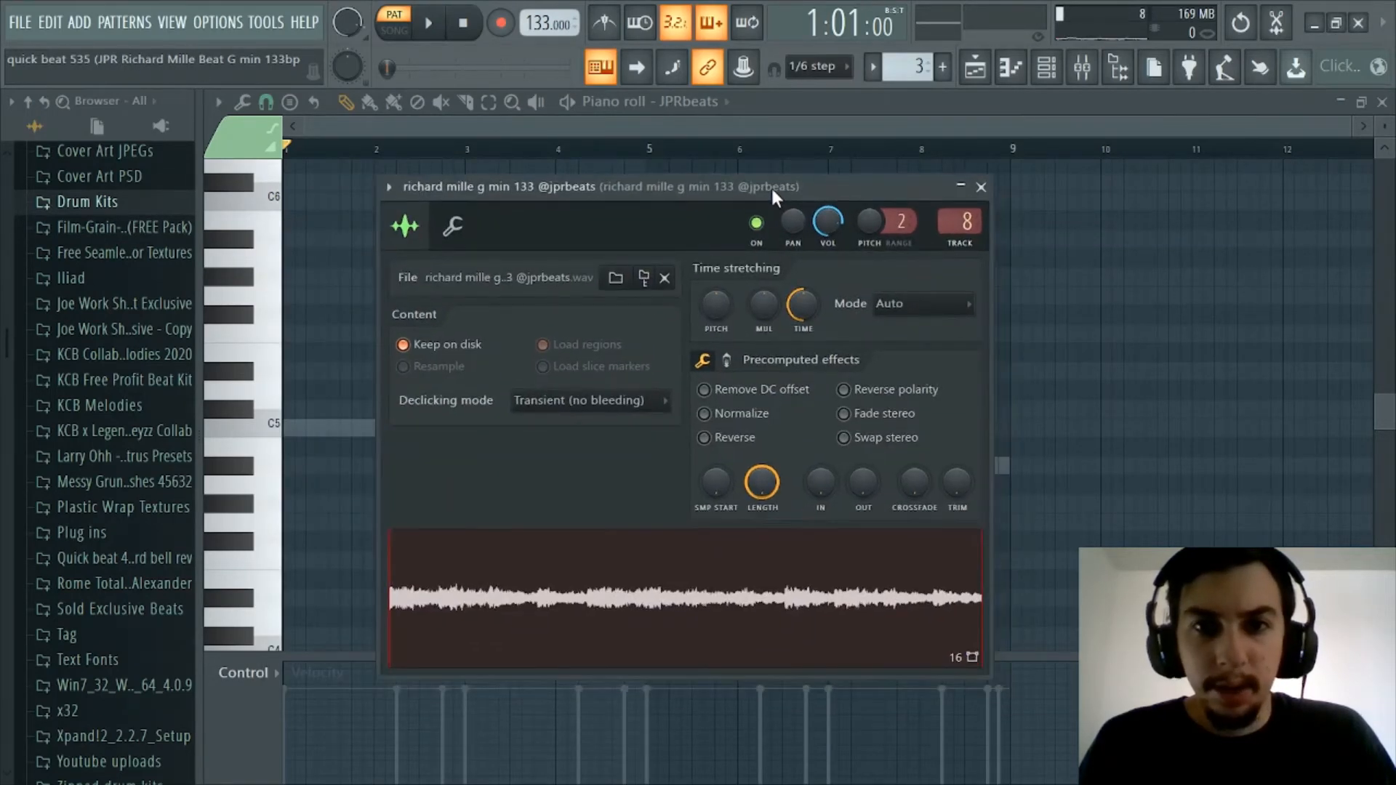
right_click(726, 607)
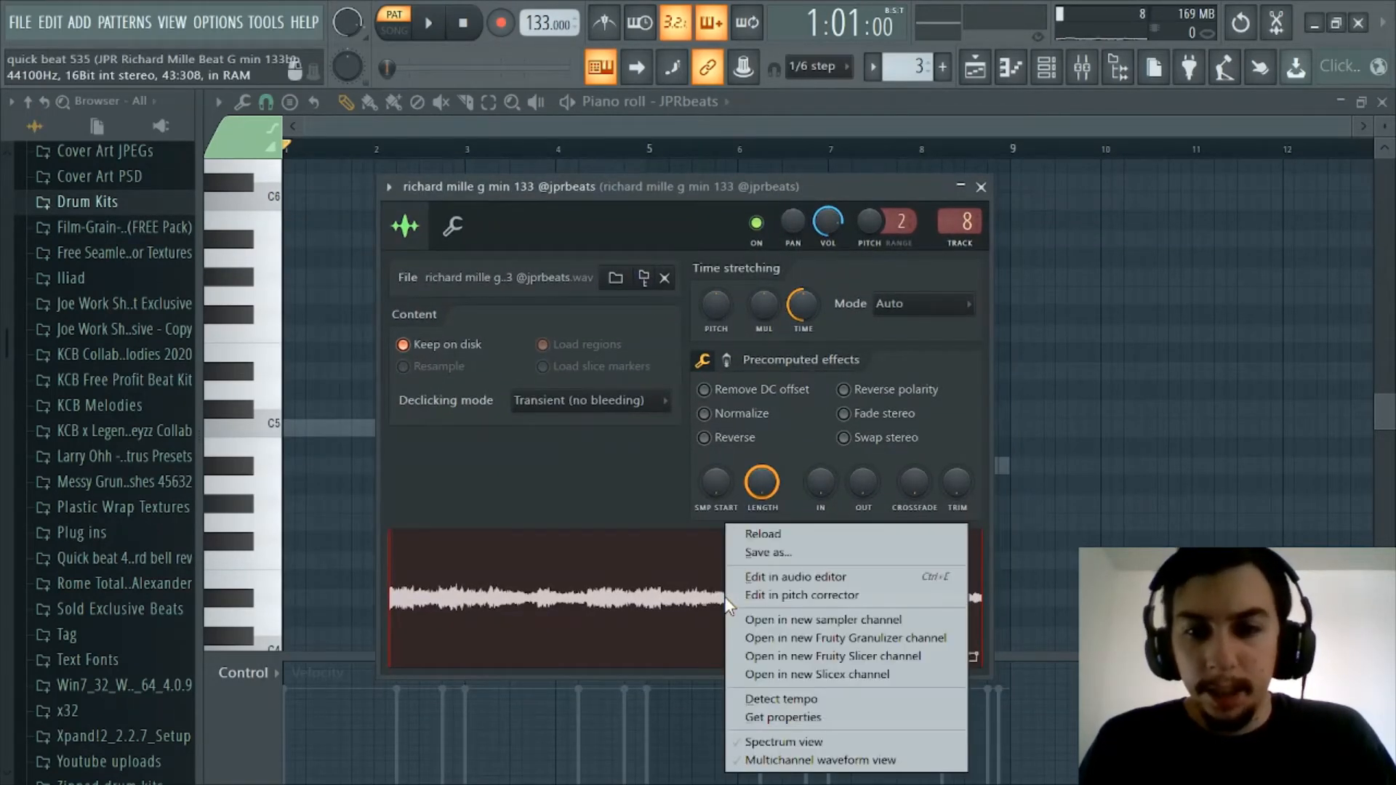
click(771, 571)
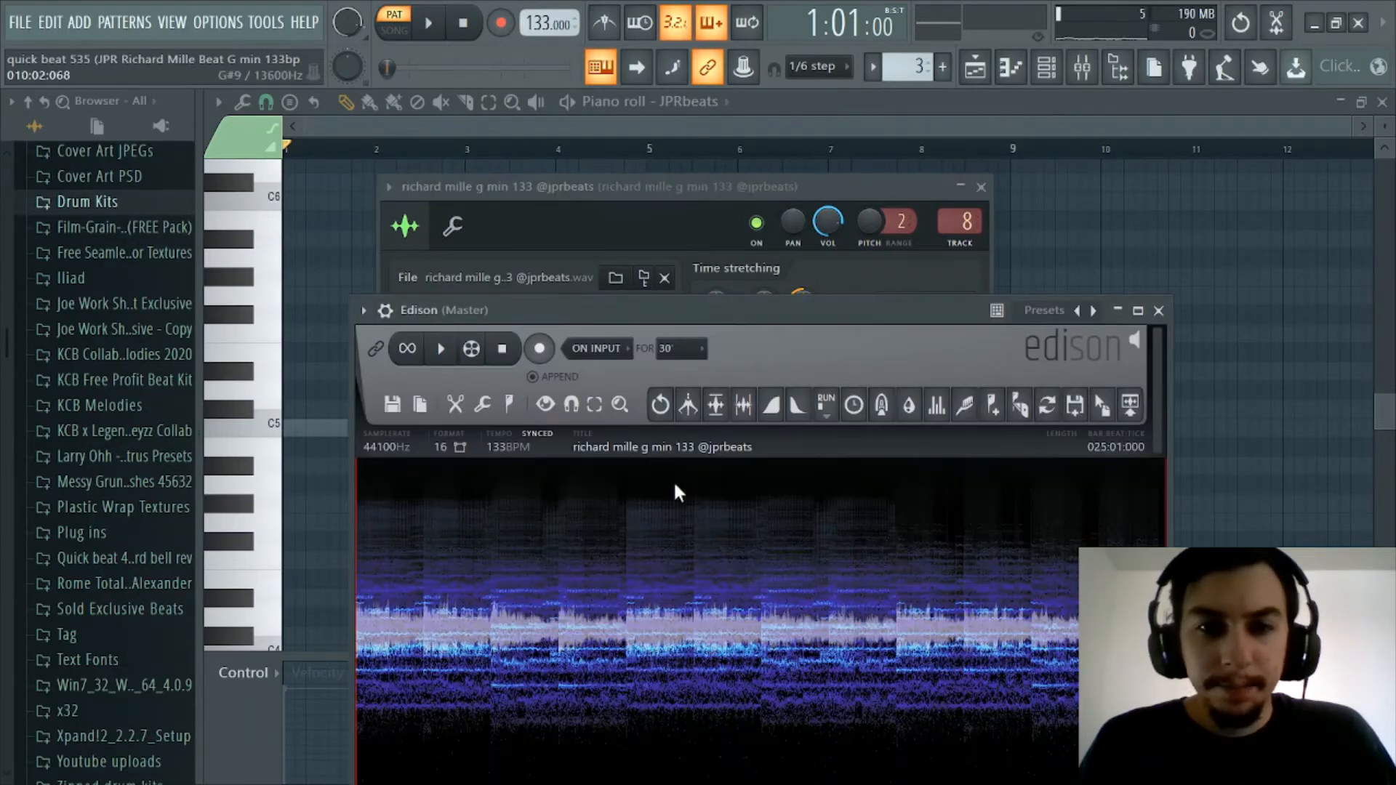
drag(758, 320, 759, 221)
View Edison's Detect pitch regions option and select about the first four bars of the richard mille loop.
click(511, 304)
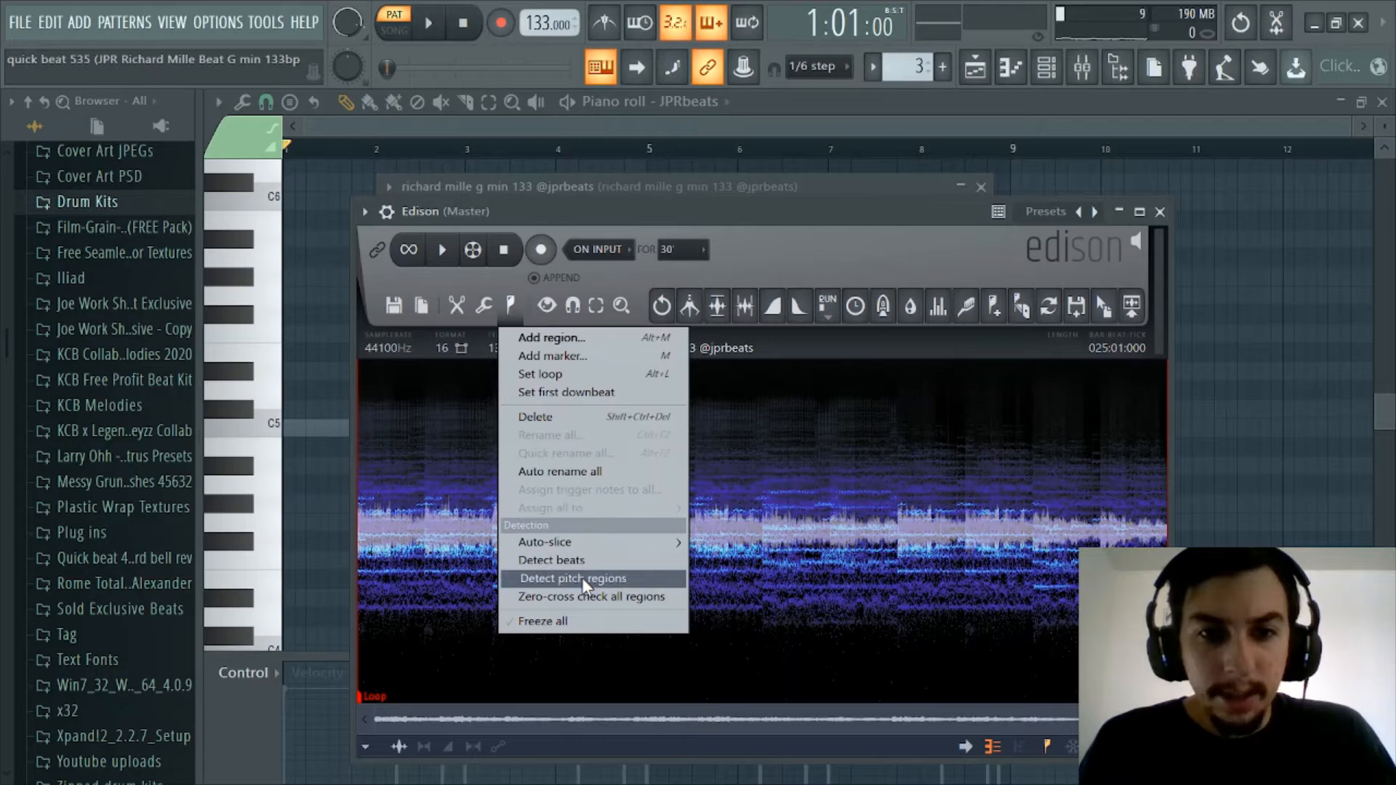
click(840, 209)
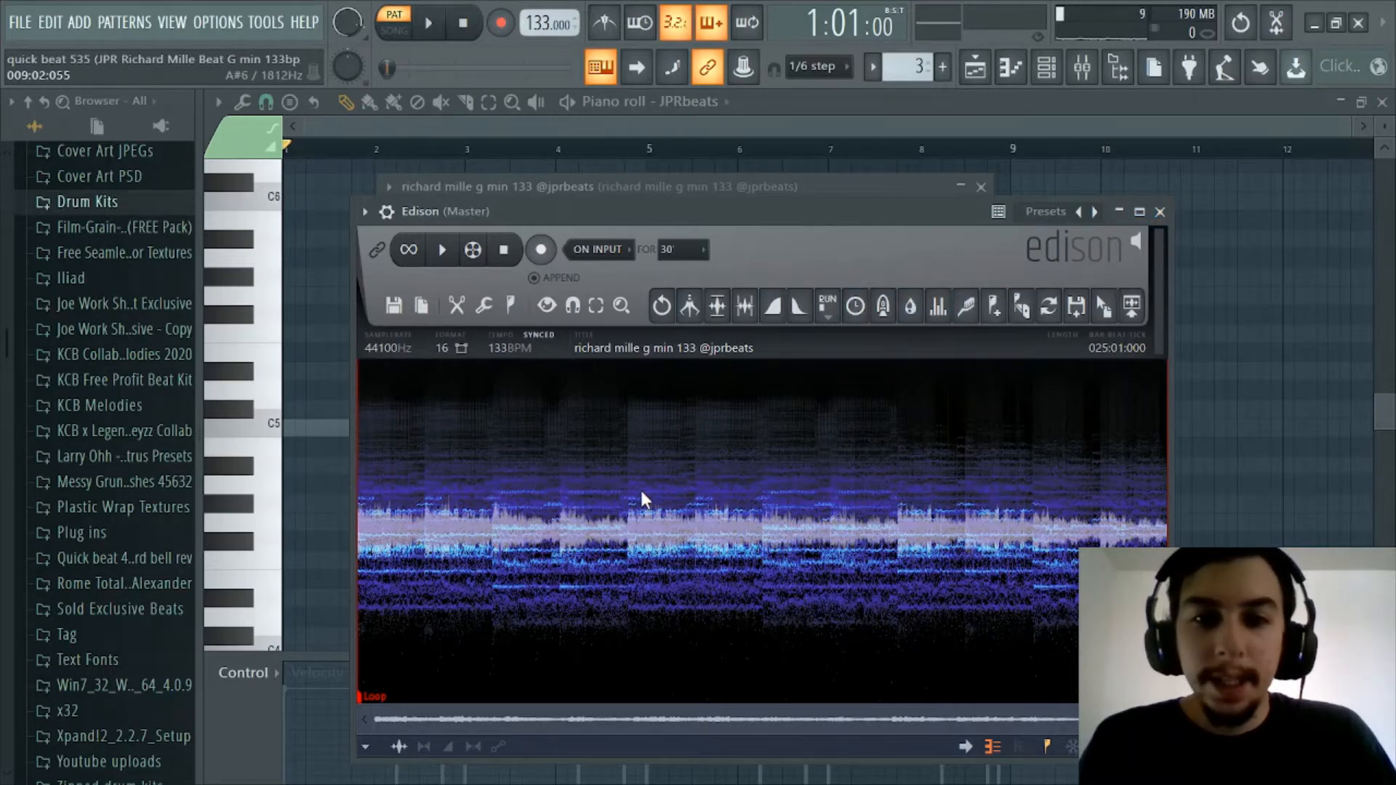
drag(629, 503, 358, 513)
click(580, 500)
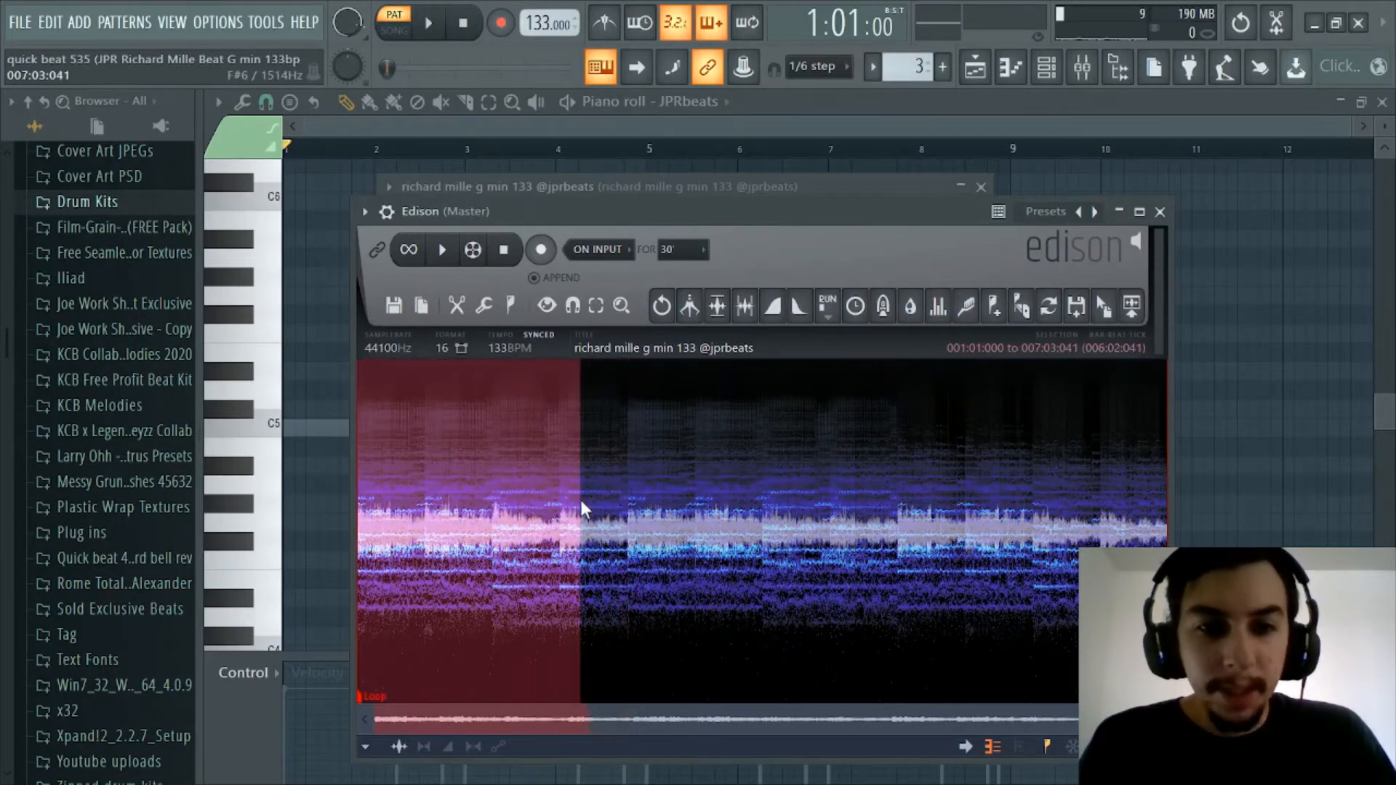
drag(499, 502, 240, 504)
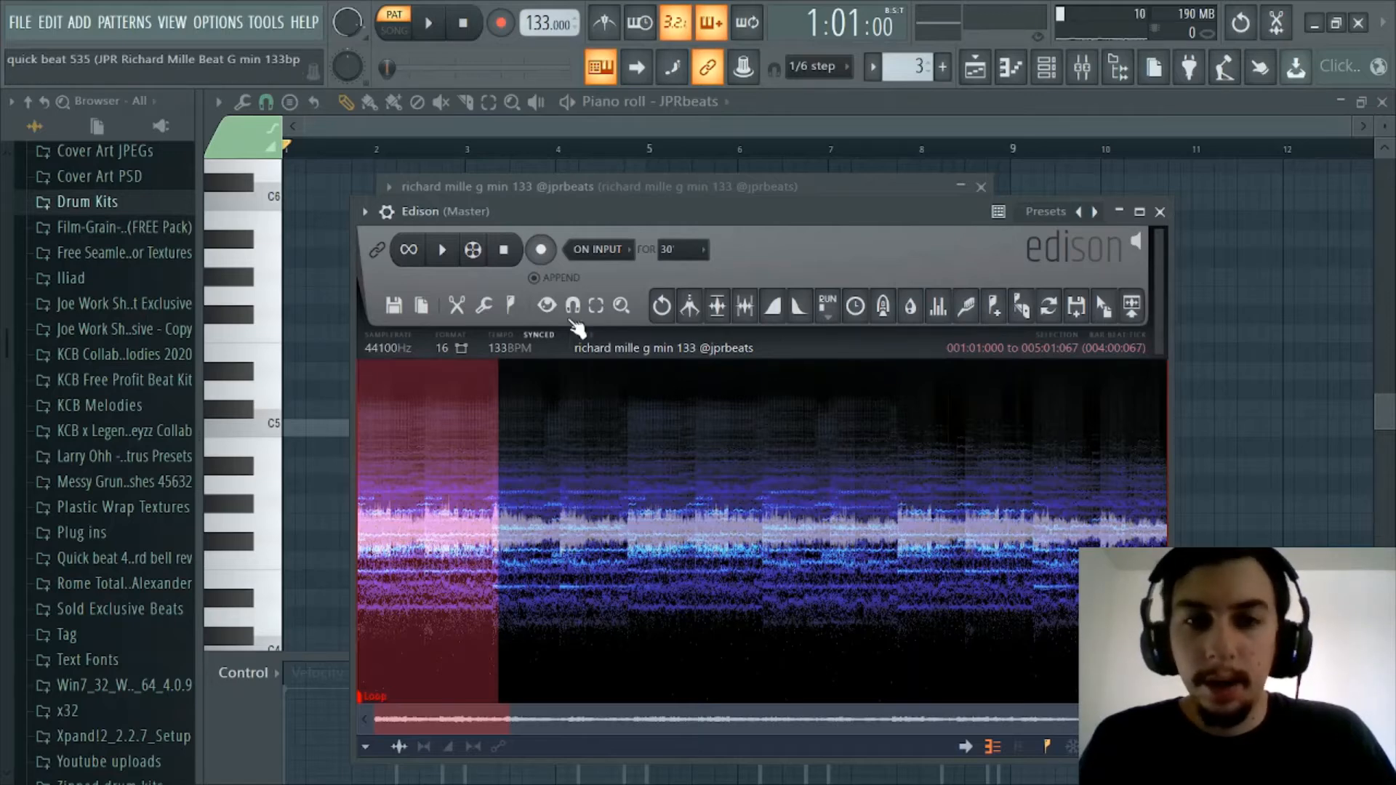
Show Edison's region and pitch detection options again, and close Edison and the richard mille loop's channel settings.
click(511, 305)
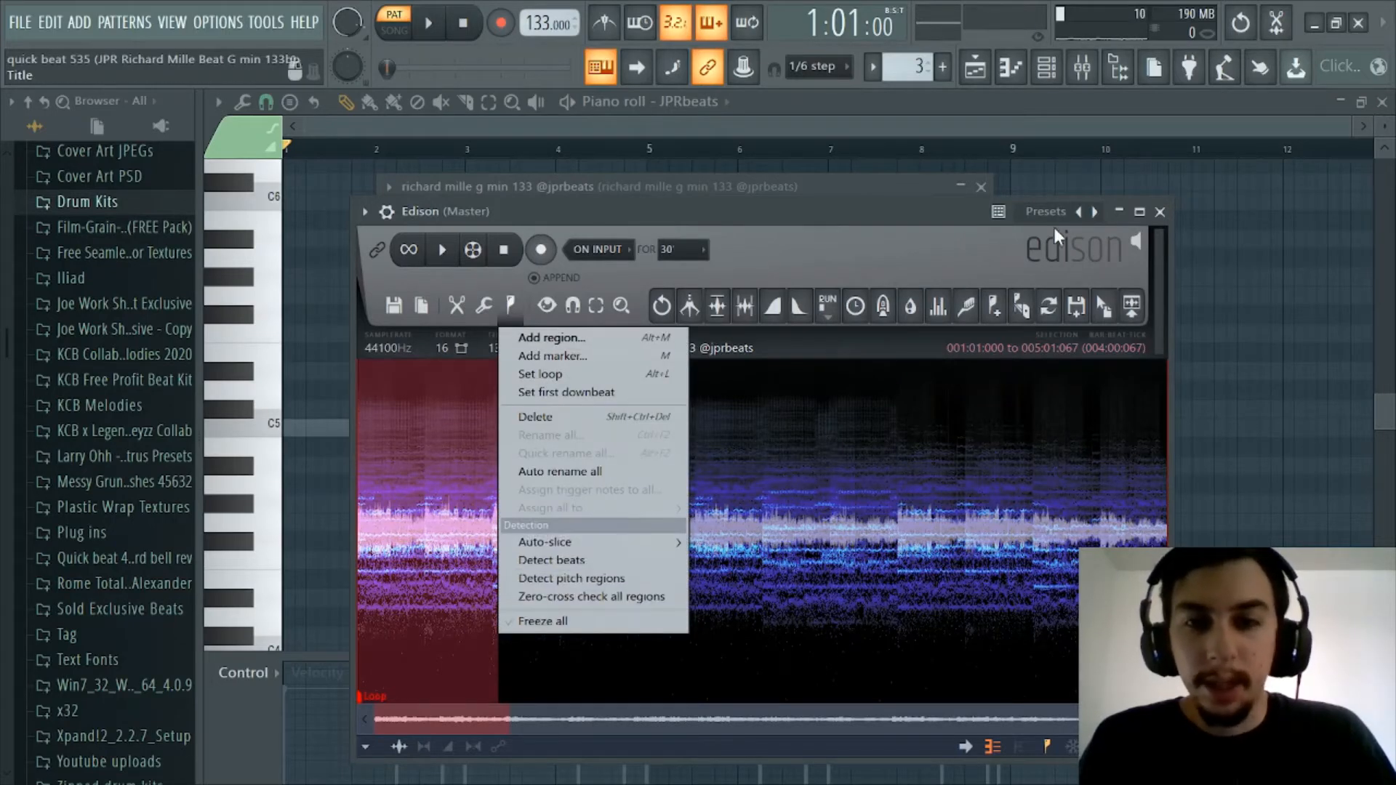
click(930, 215)
click(1160, 212)
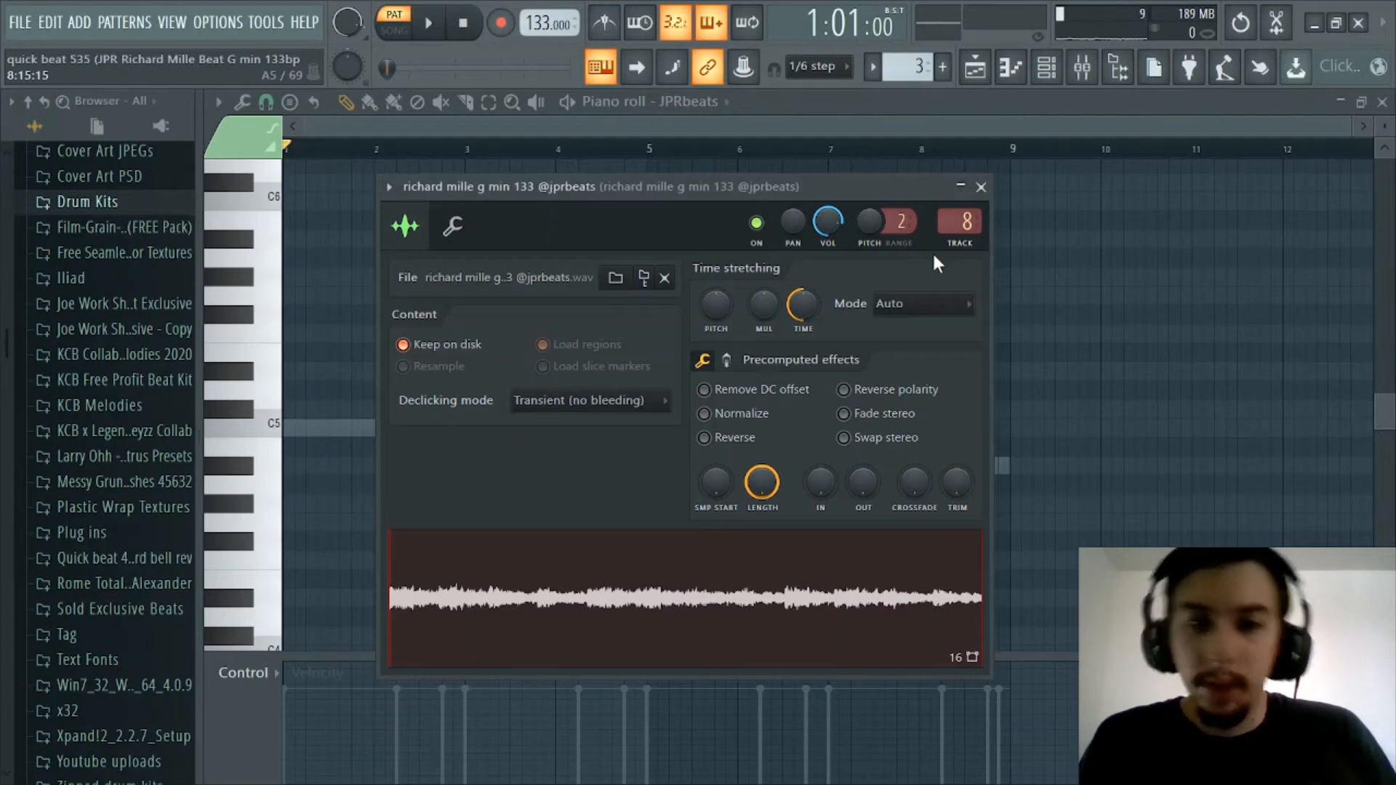
click(981, 187)
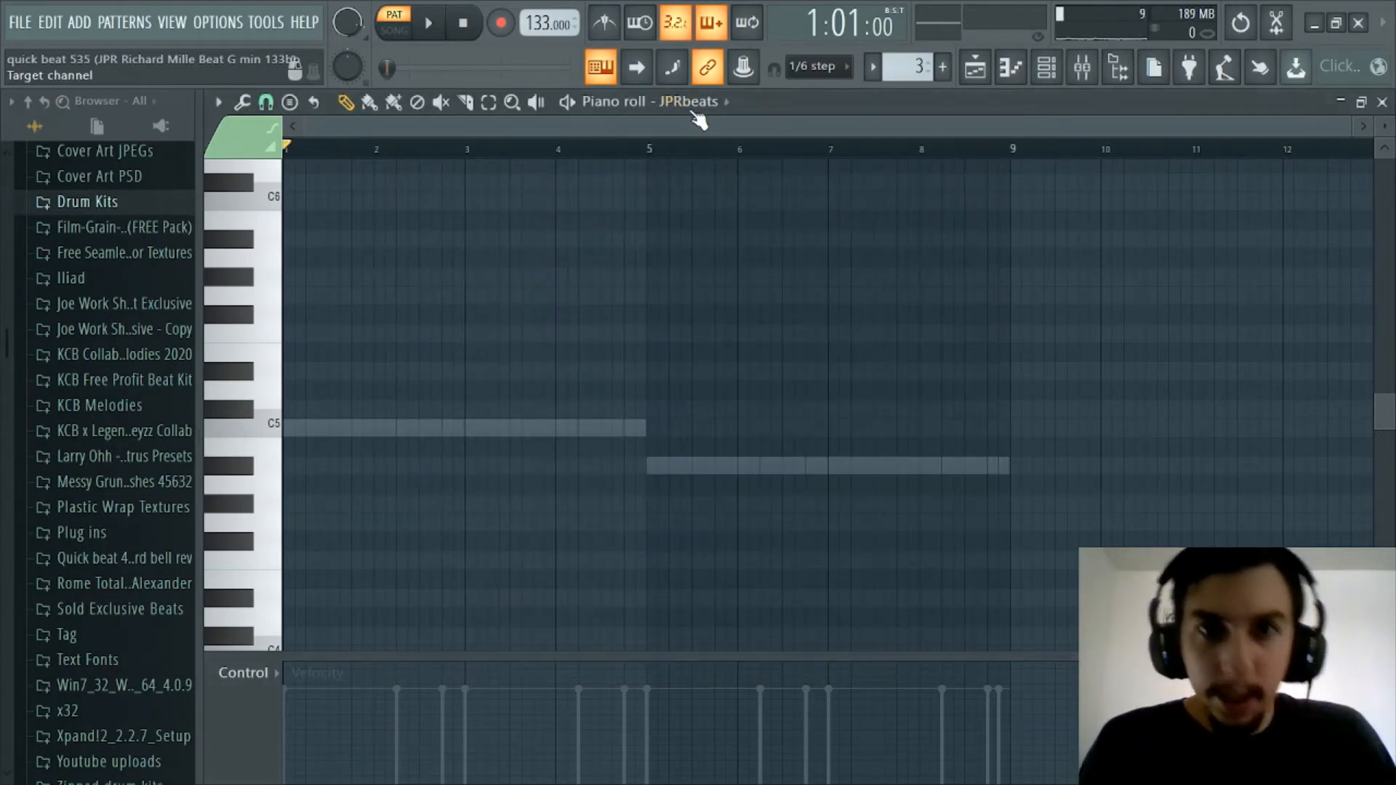
Switch the piano roll to the 808 - Whzy channel and review its C5 and A#4 notes.
click(689, 102)
click(726, 338)
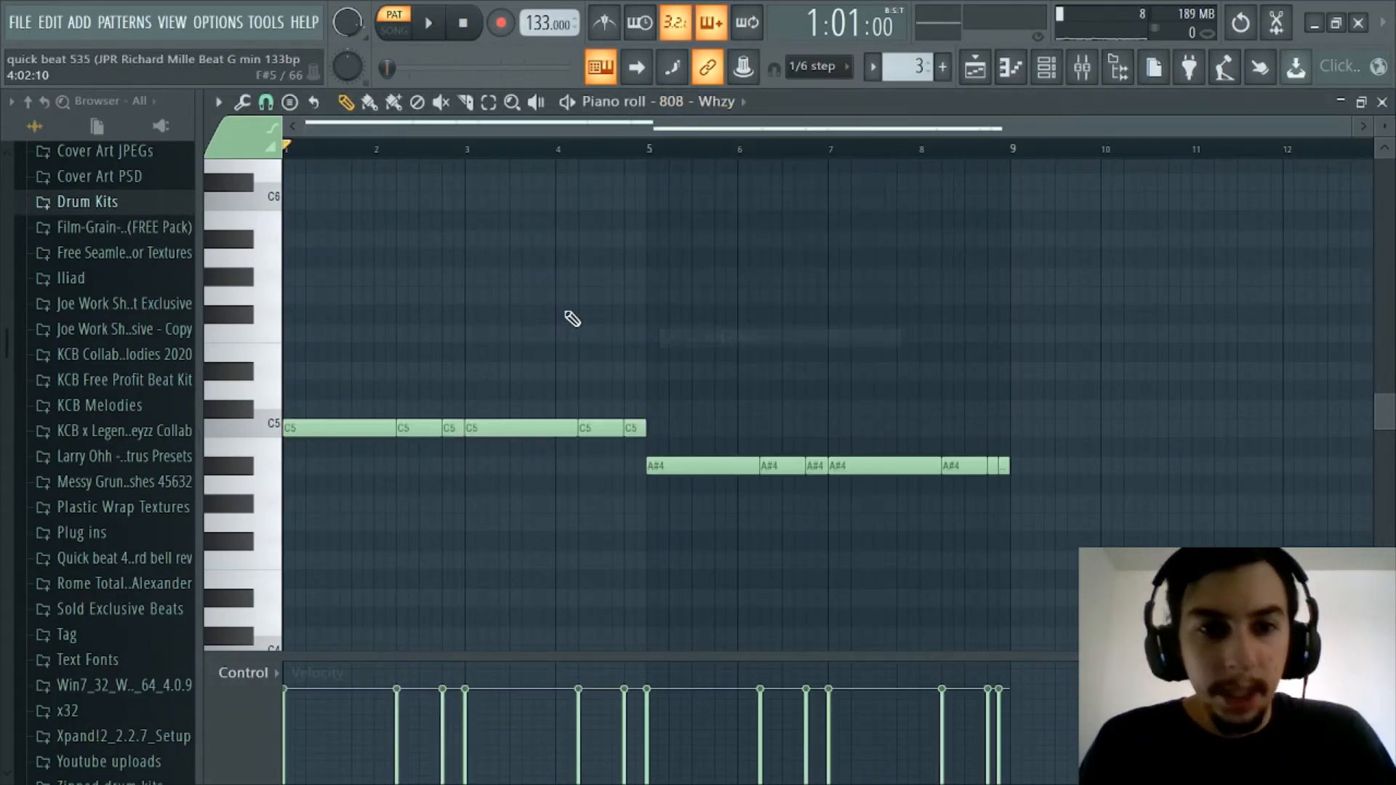
scroll(572, 156, up, 2)
drag(558, 128, 397, 129)
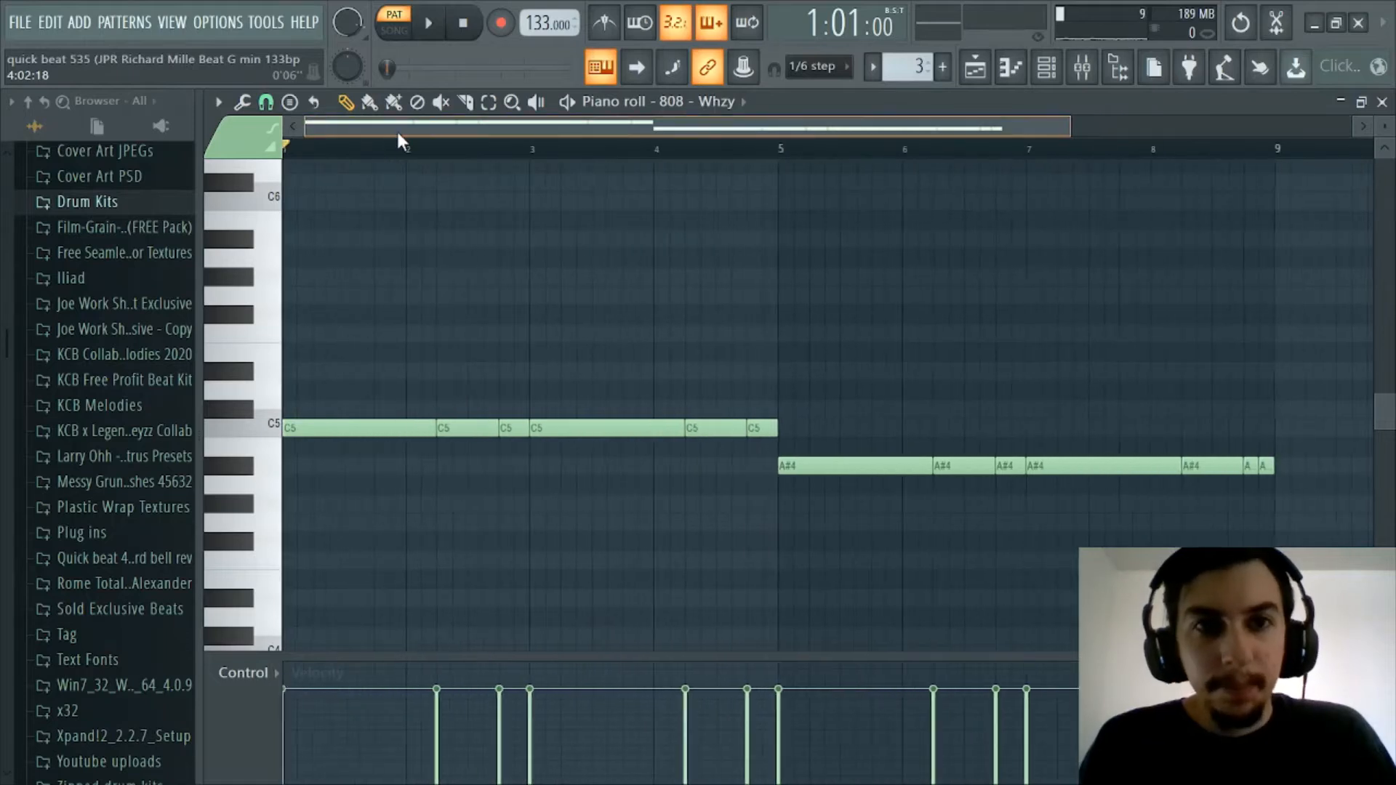
scroll(463, 169, down, 1)
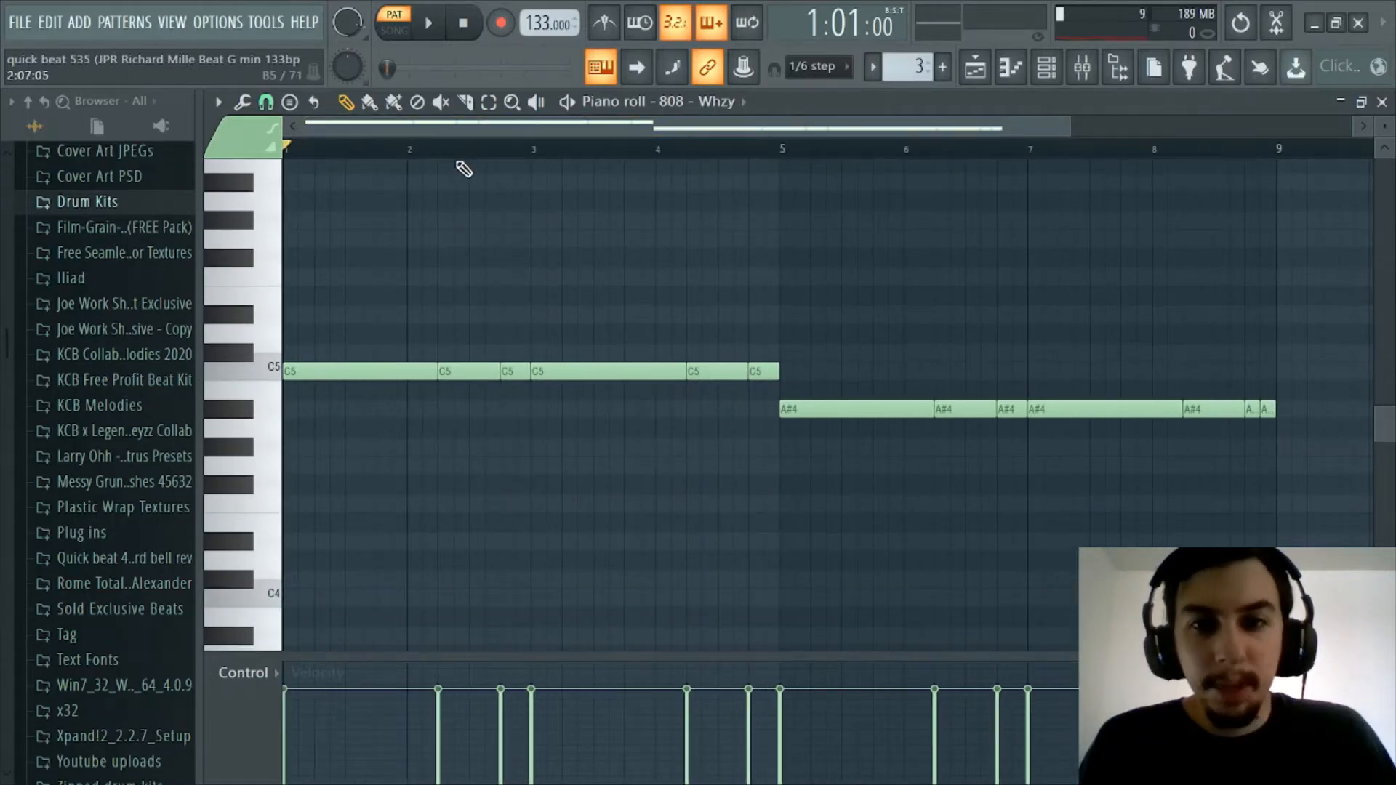
scroll(495, 193, up, 2)
scroll(482, 161, down, 1)
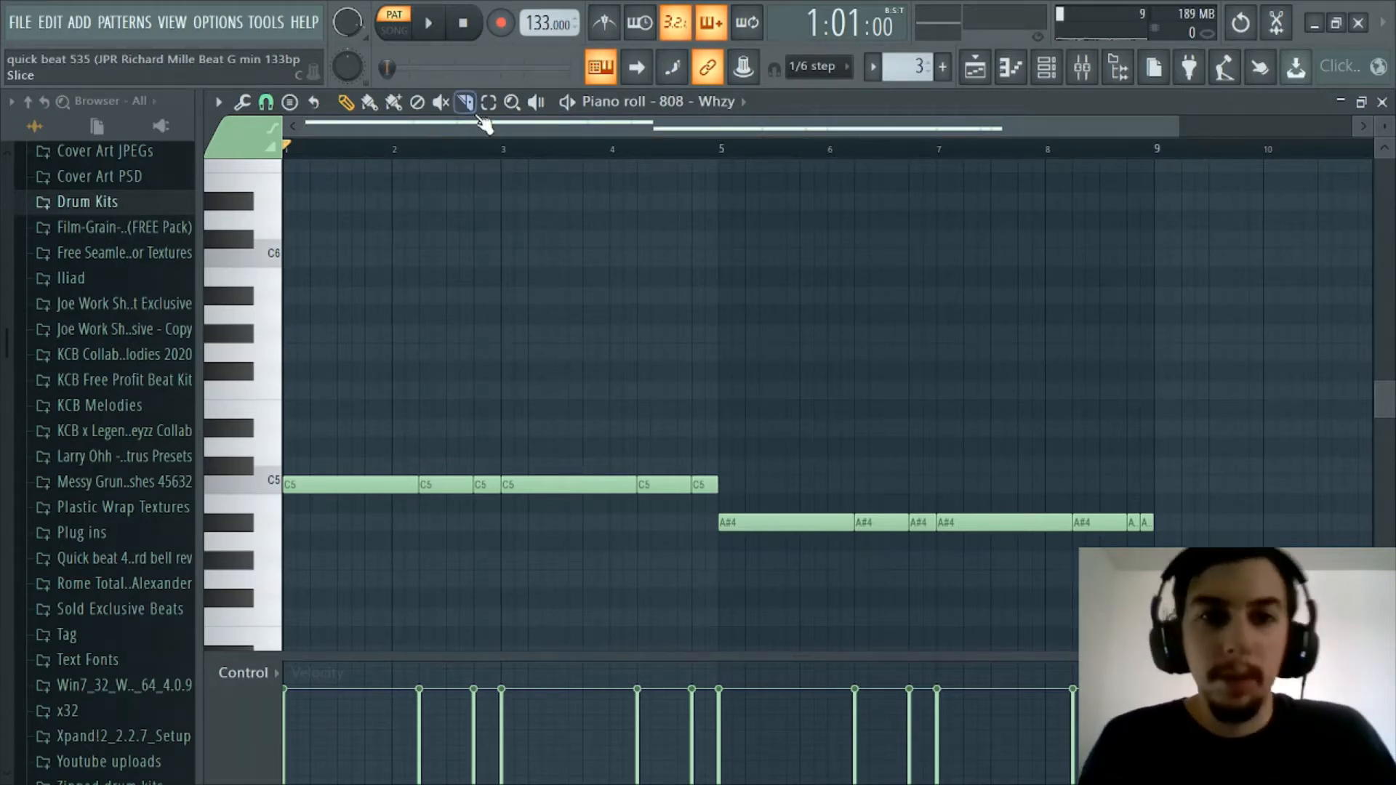
Play the 808 - Whzy pattern through its C5 and A#4 notes and stop playback.
key(space)
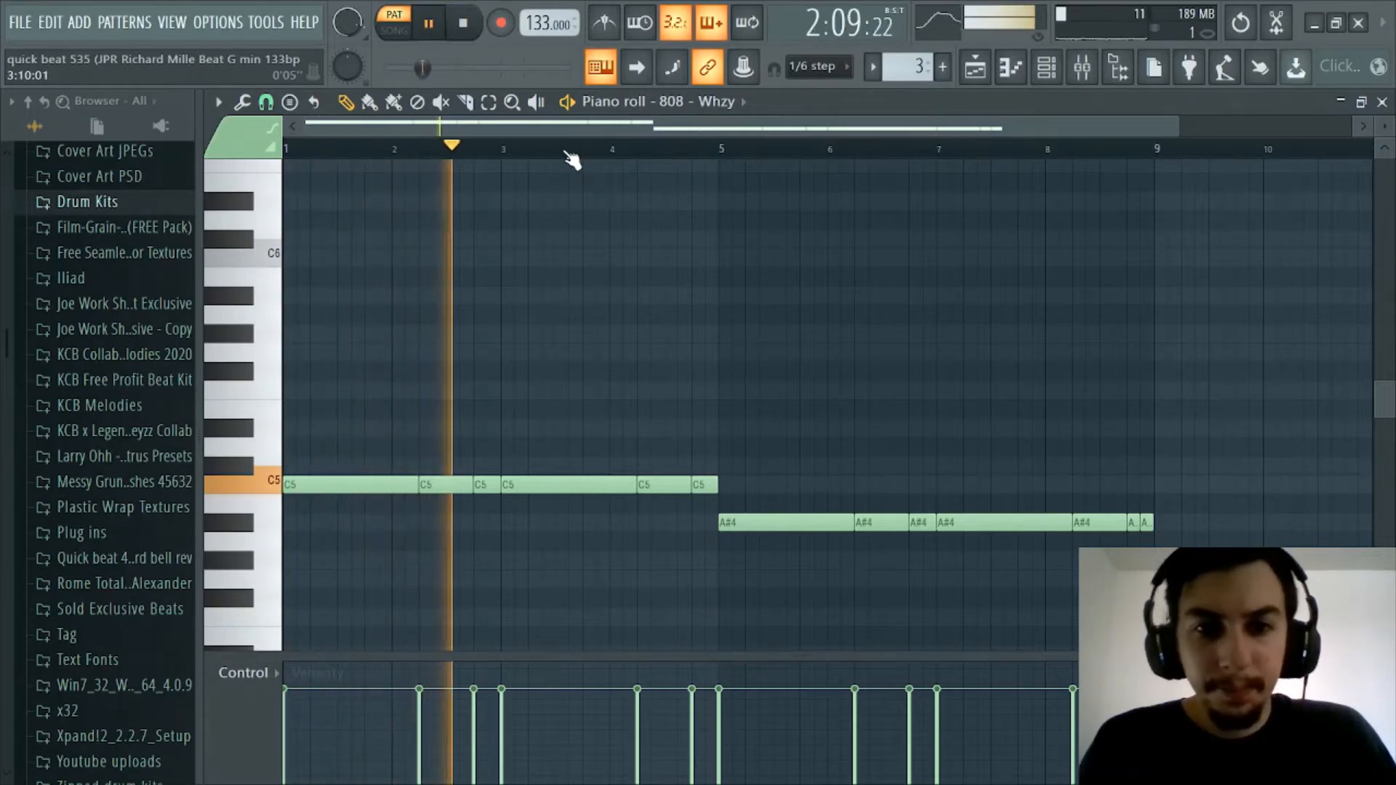
scroll(572, 154, down, 1)
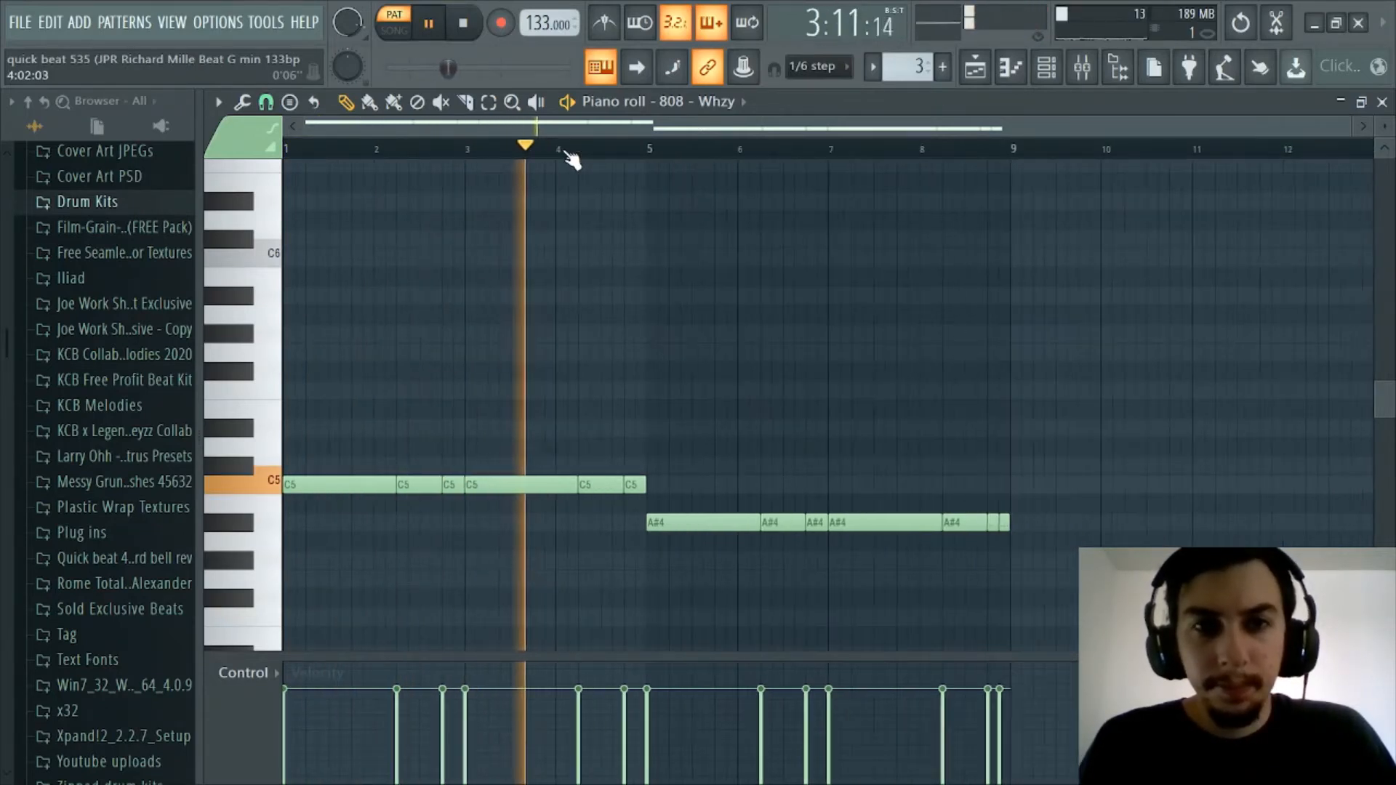
scroll(572, 149, up, 1)
drag(556, 130, 485, 129)
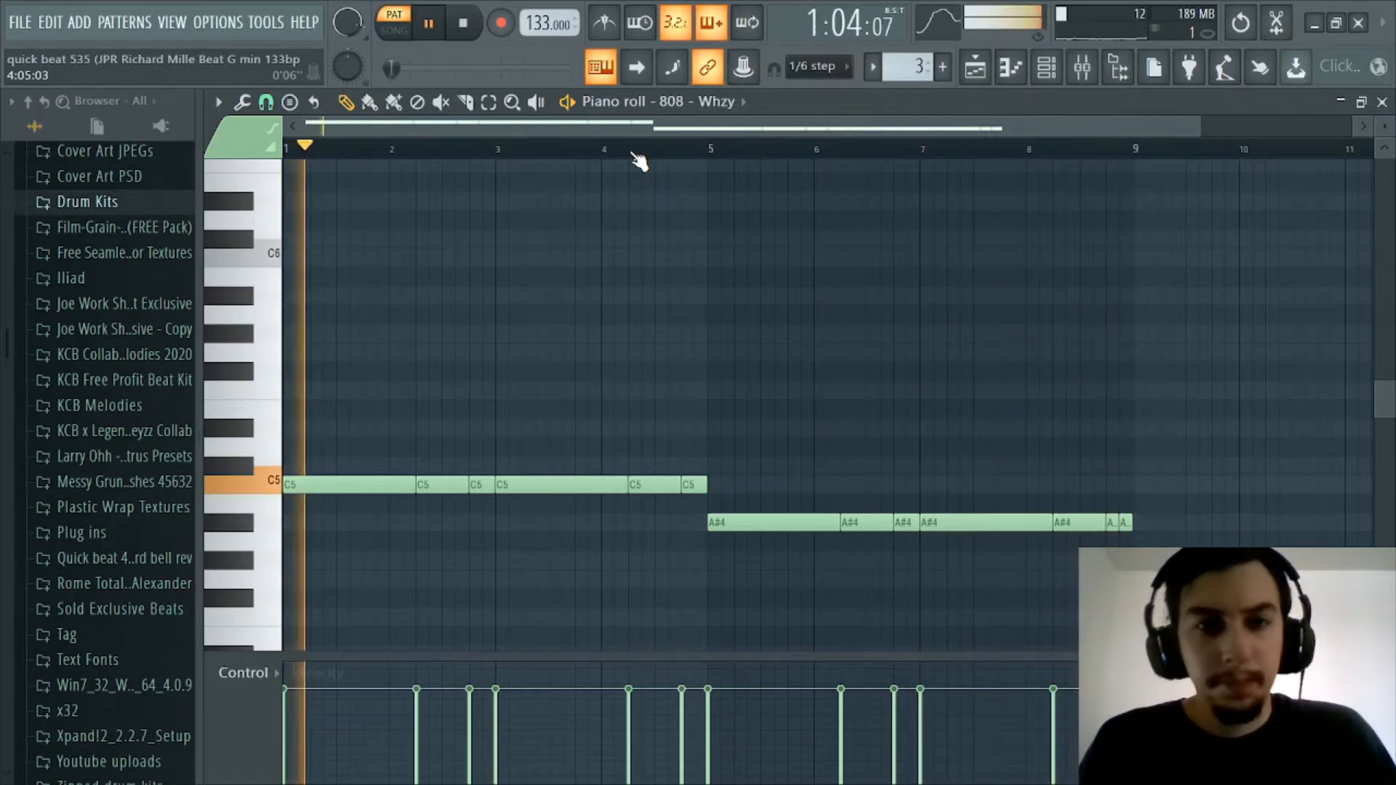
scroll(636, 151, up, 1)
key(space)
scroll(421, 159, down, 1)
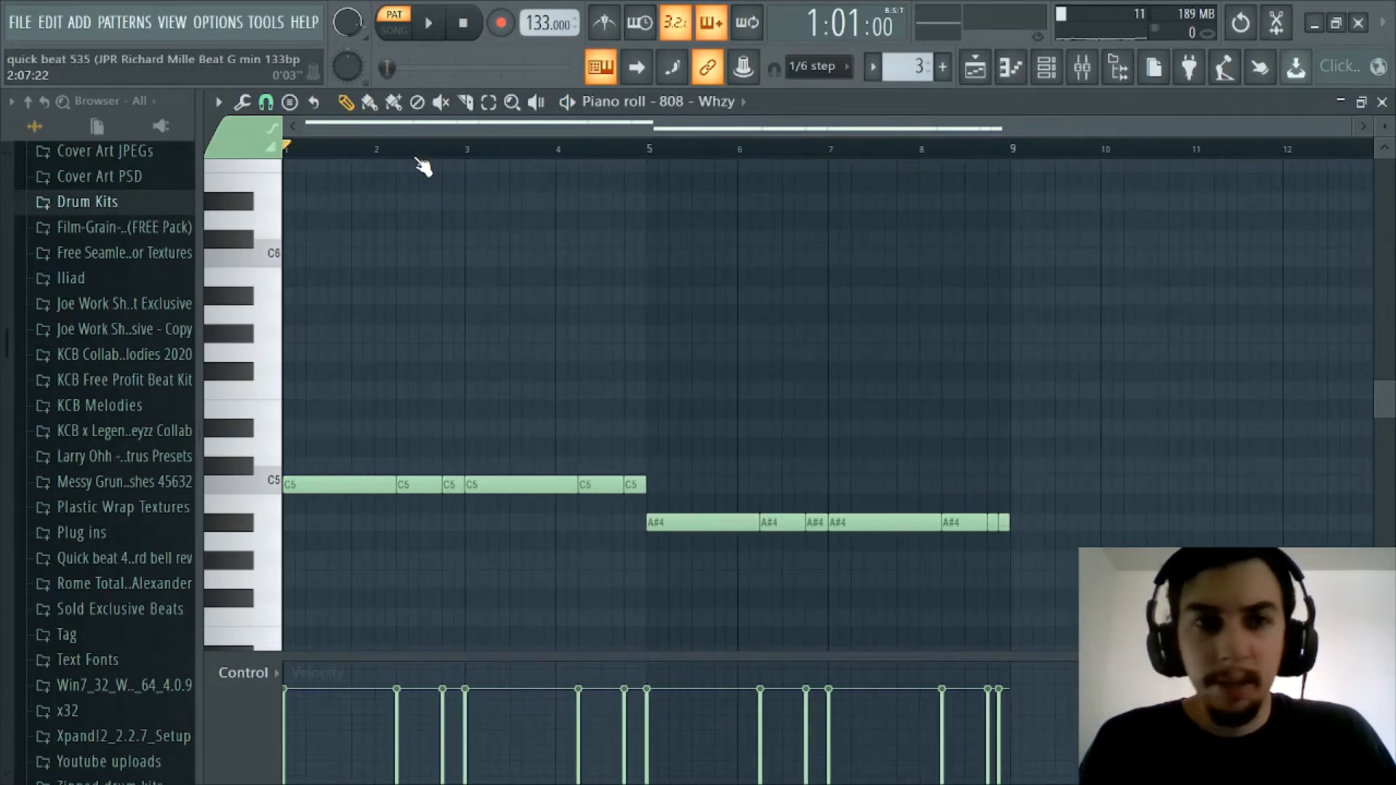
View the 808 - Whzy channel's sampler settings from the channel rack and close them.
click(1043, 69)
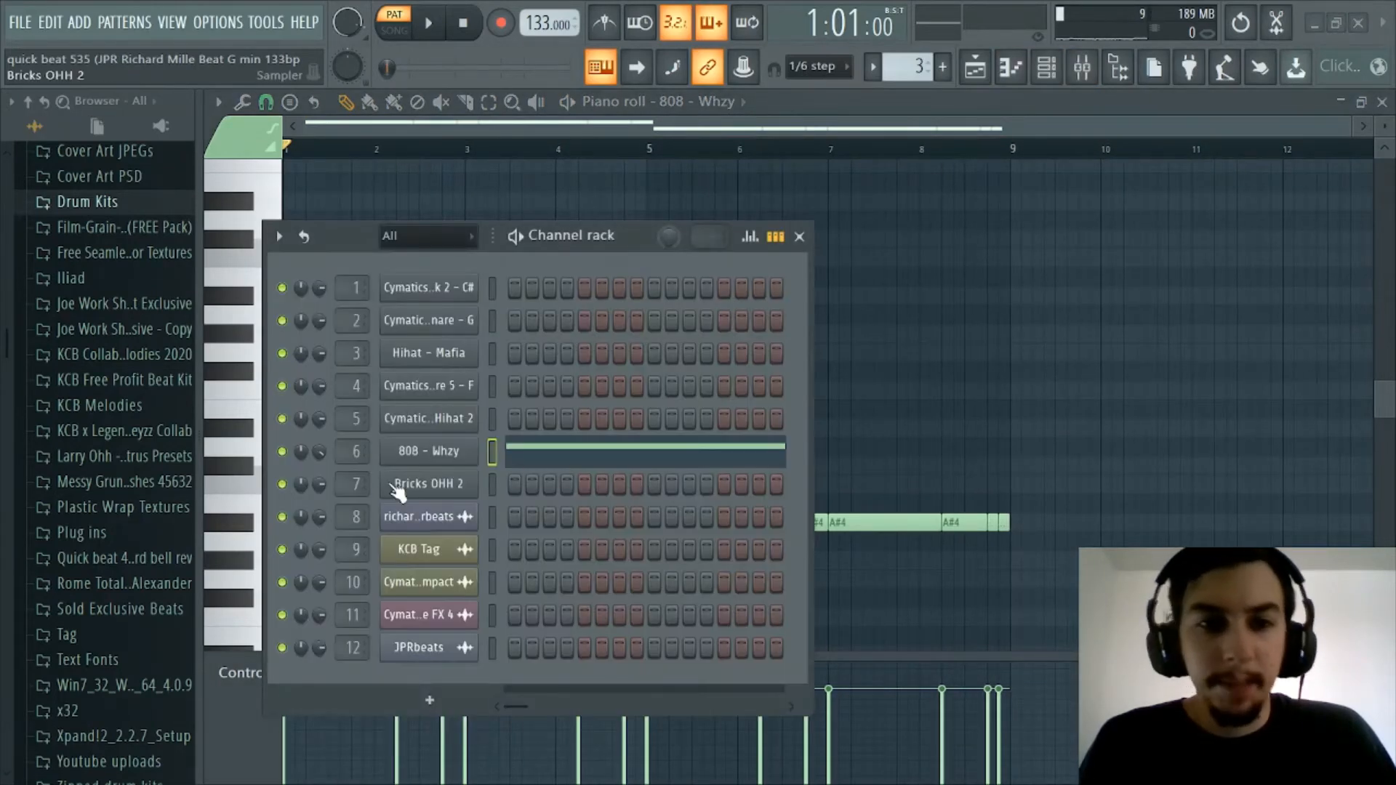
click(428, 452)
click(1054, 73)
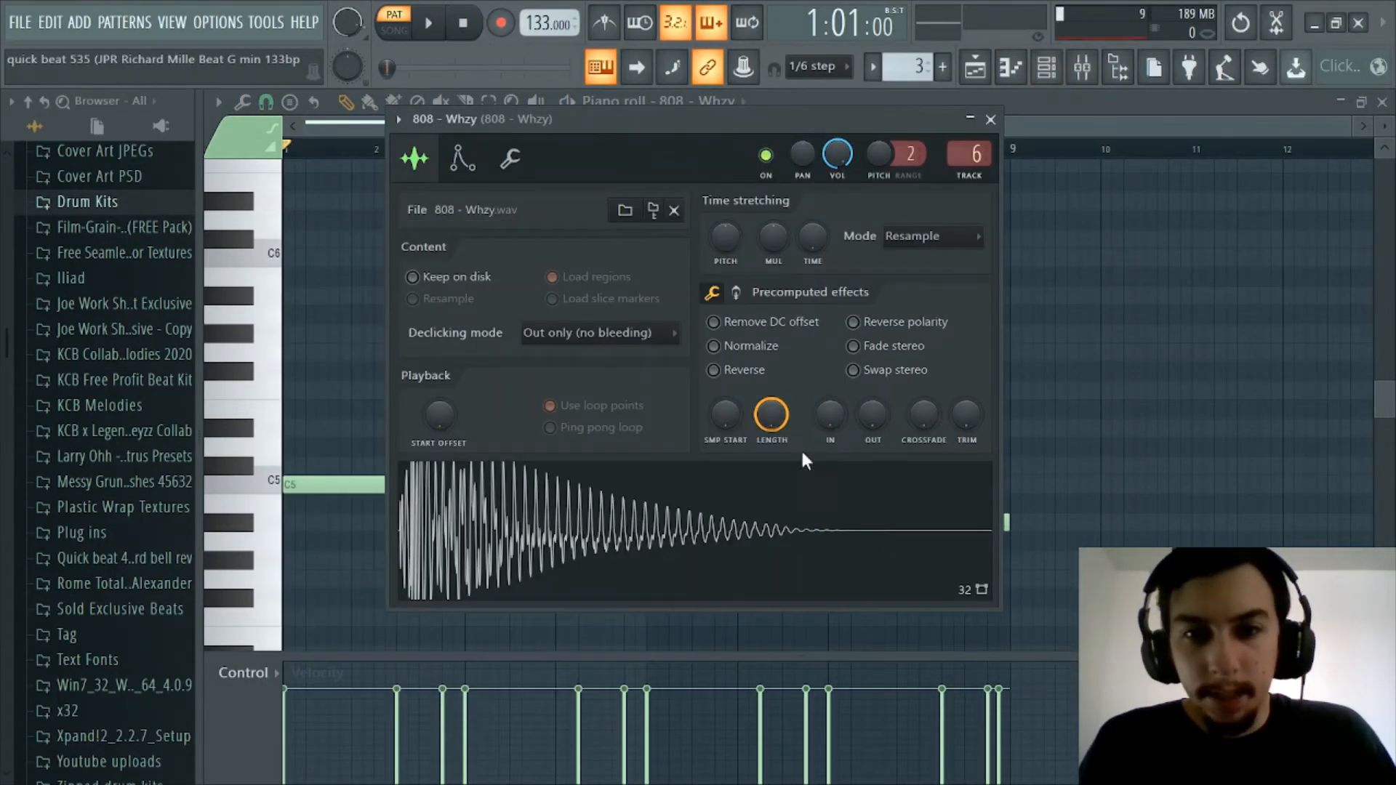
click(990, 120)
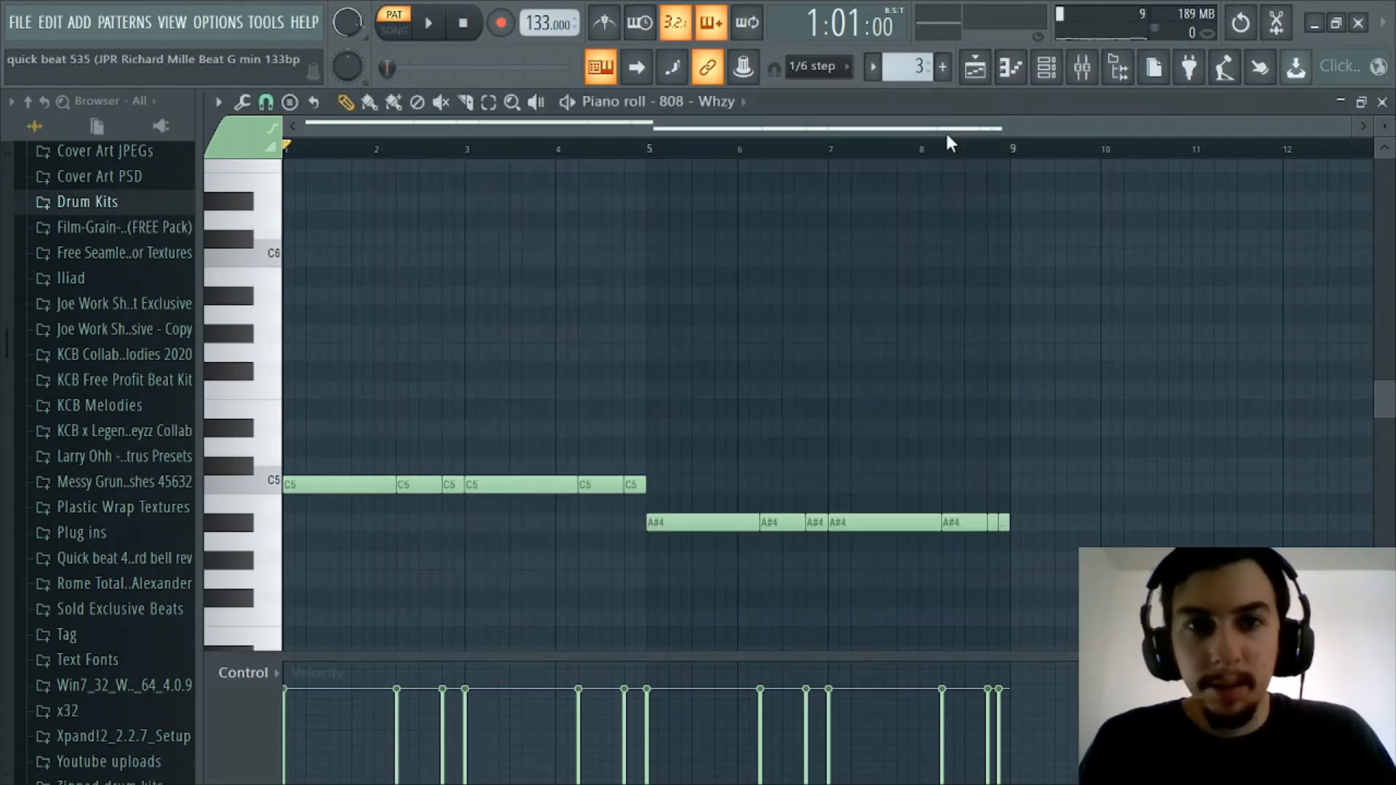
Open the playlist and view the arrangement's clips between about bars 9 and 25.
click(1025, 82)
scroll(779, 155, down, 3)
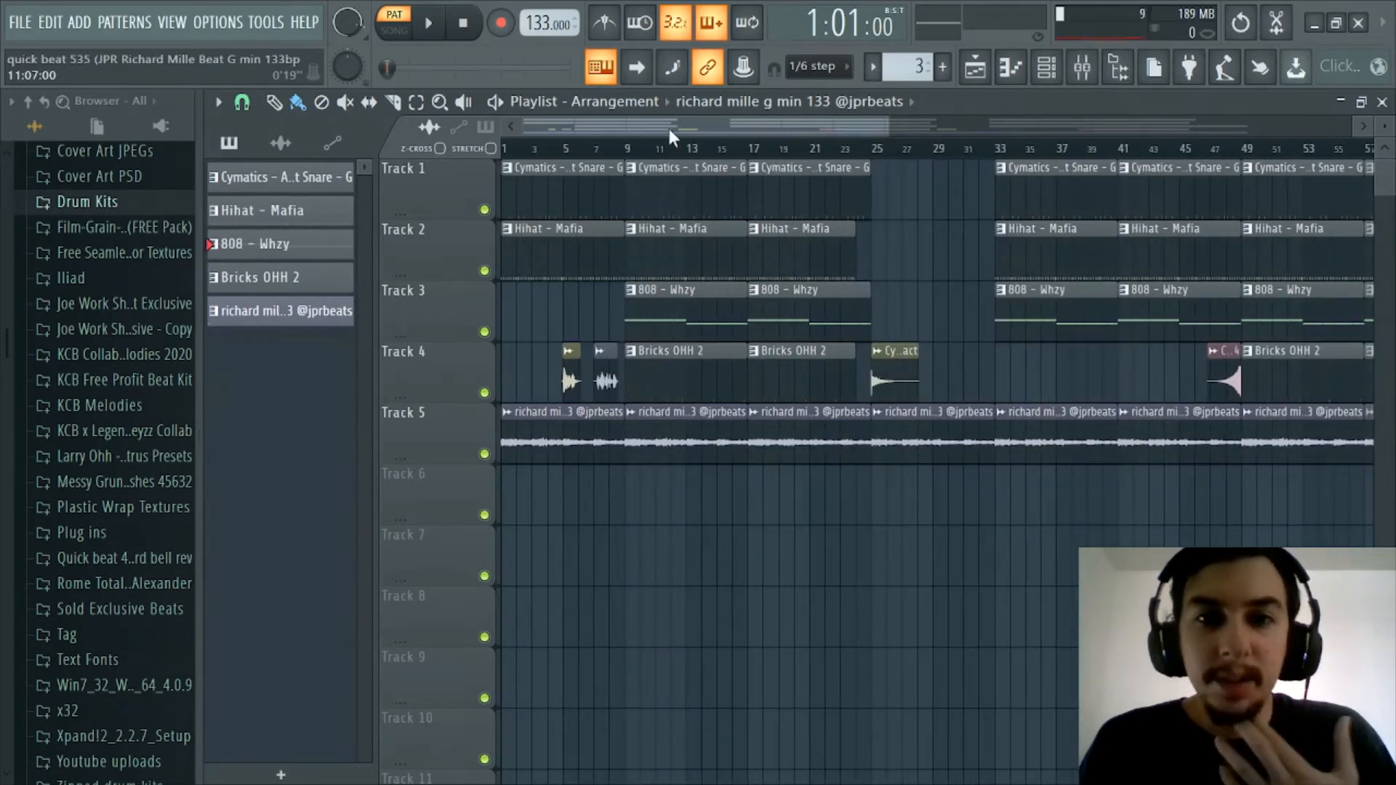
scroll(667, 149, up, 1)
scroll(667, 149, up, 3)
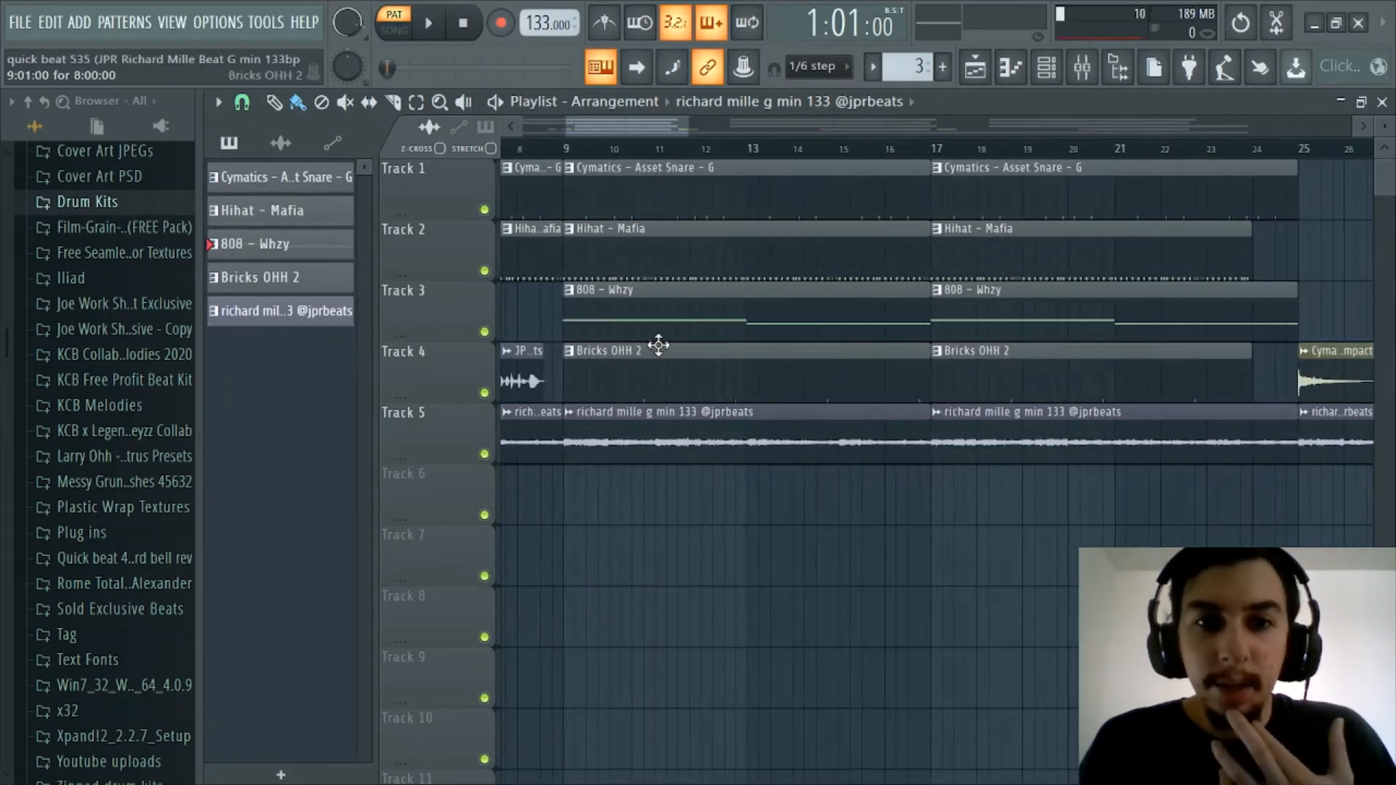
View the Bricks OHH 2 channel's sampler settings from the channel rack and close them.
click(1046, 67)
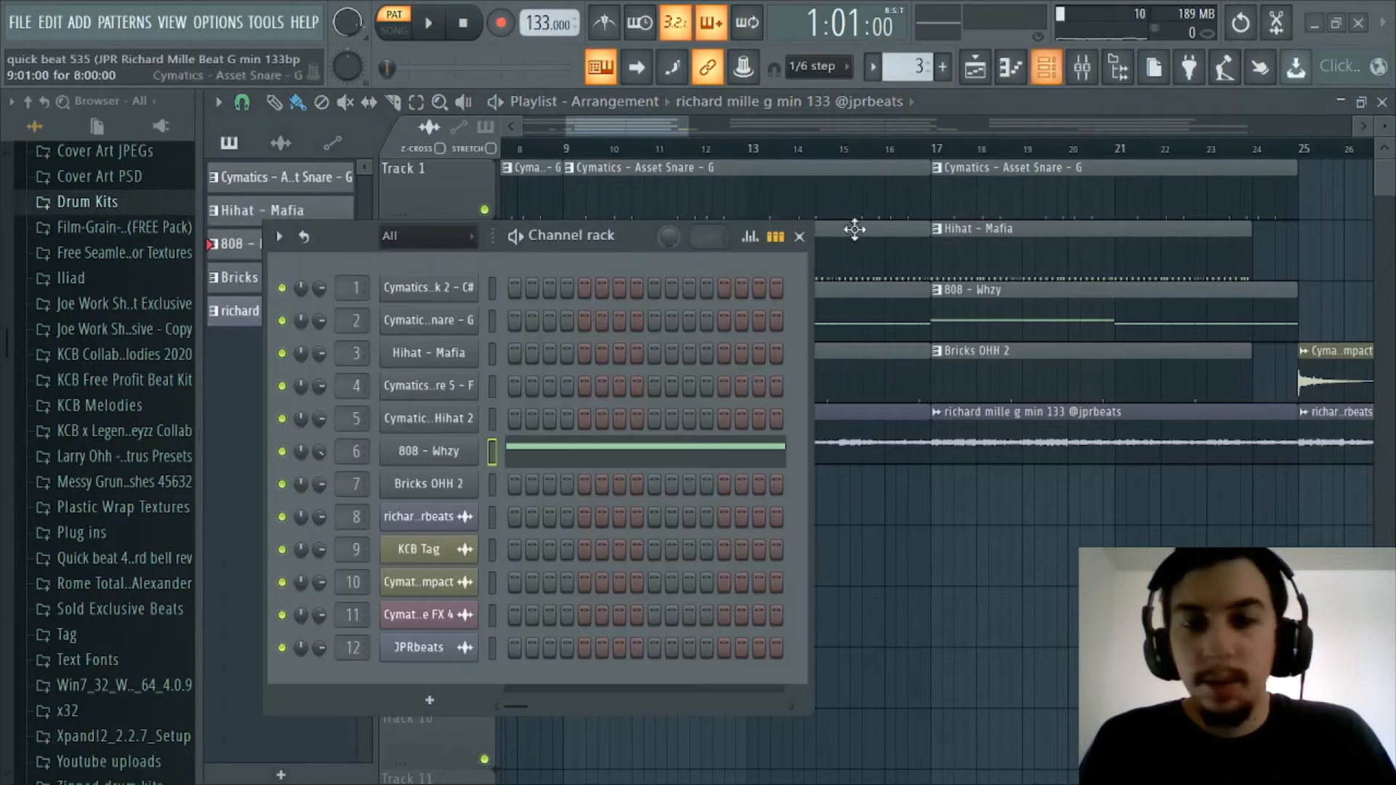
click(429, 484)
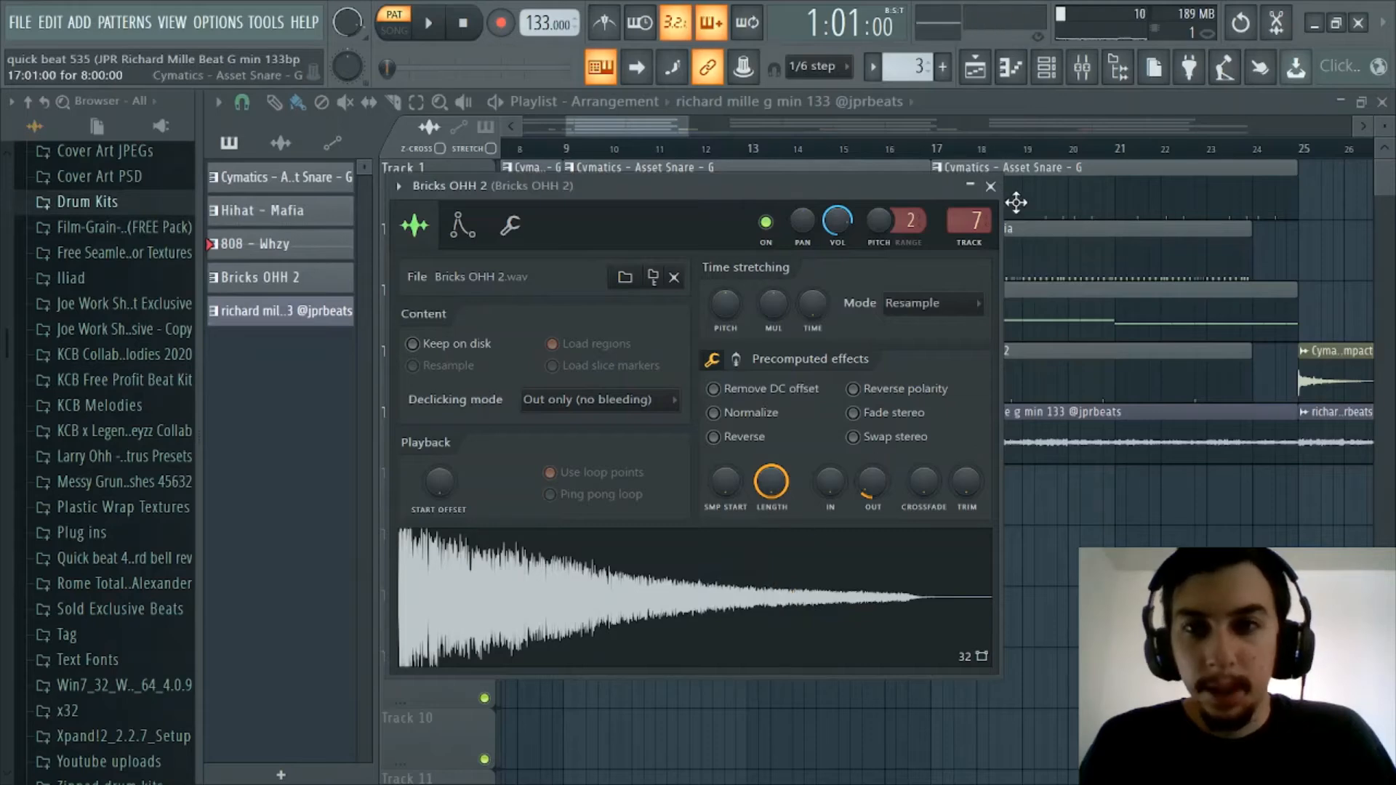
click(991, 187)
Examine where the snare, hi-hat, 808, open hat, effects and richard mille clips sit across the whole arrangement.
scroll(775, 155, down, 6)
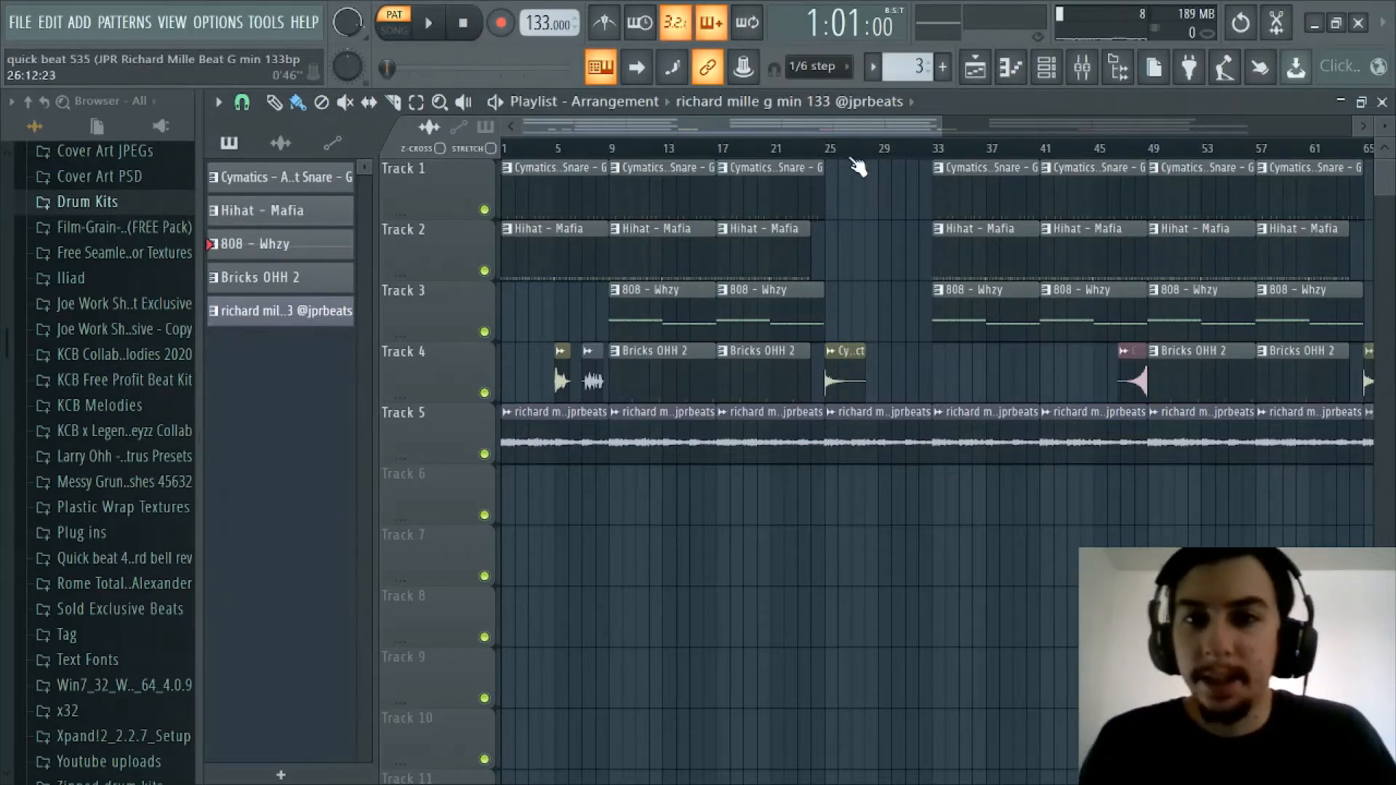
scroll(857, 160, down, 2)
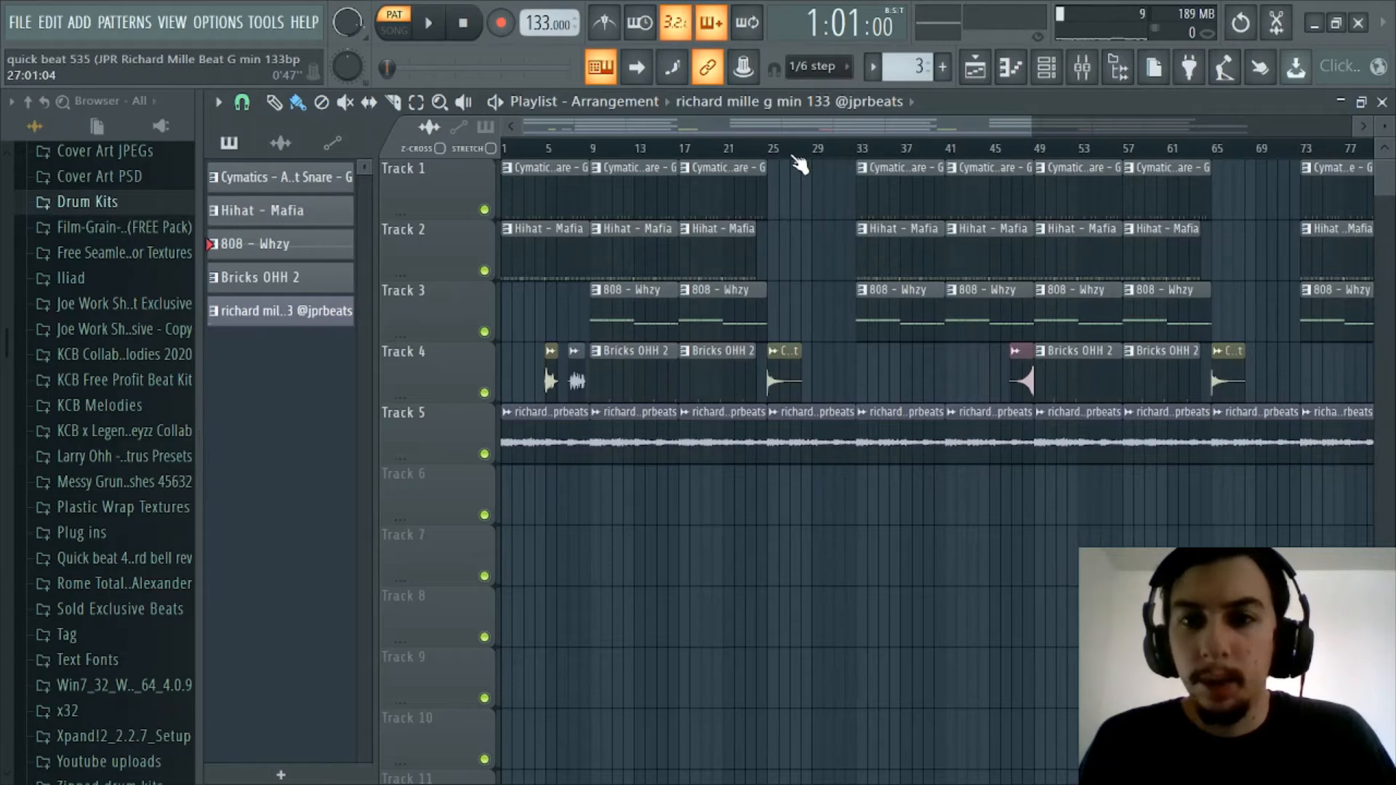
scroll(798, 164, down, 2)
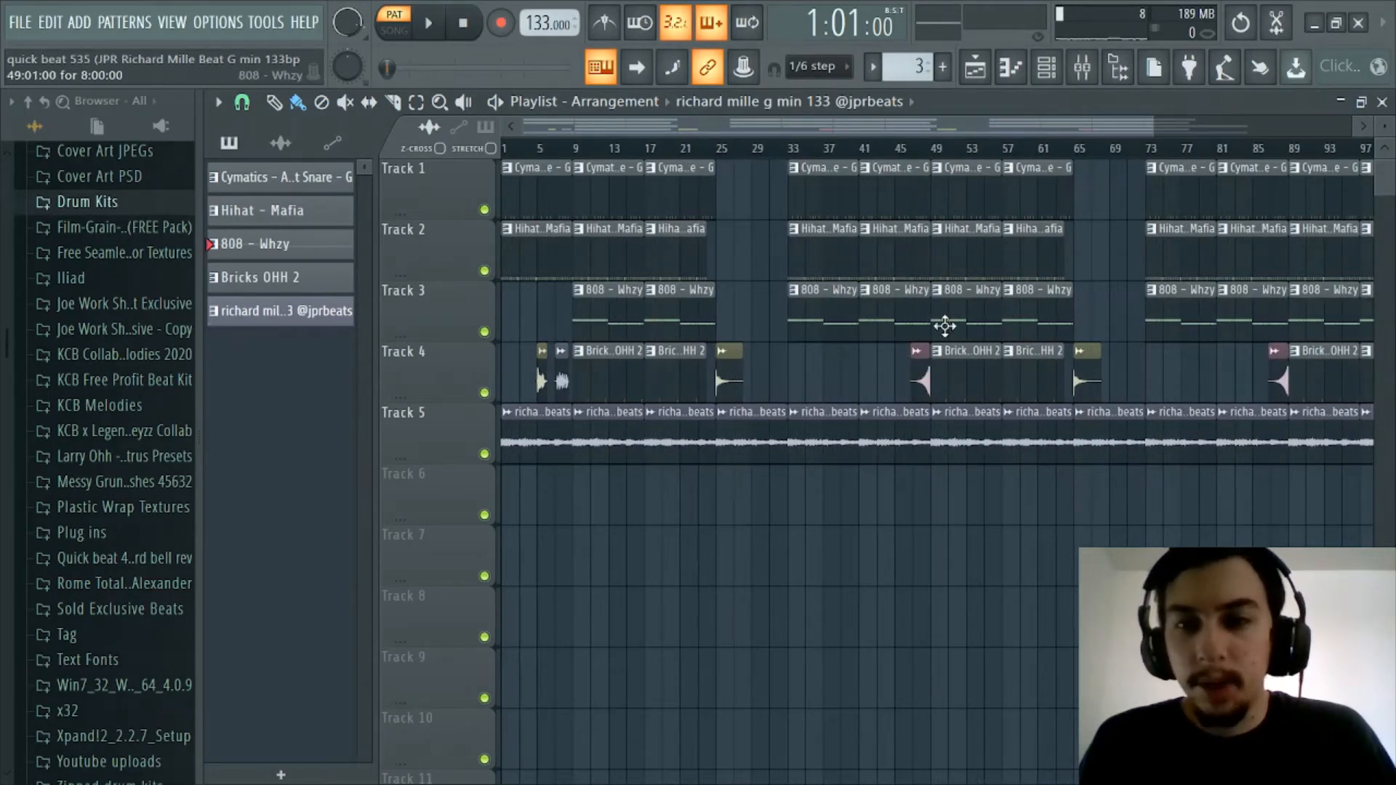
scroll(812, 145, up, 1)
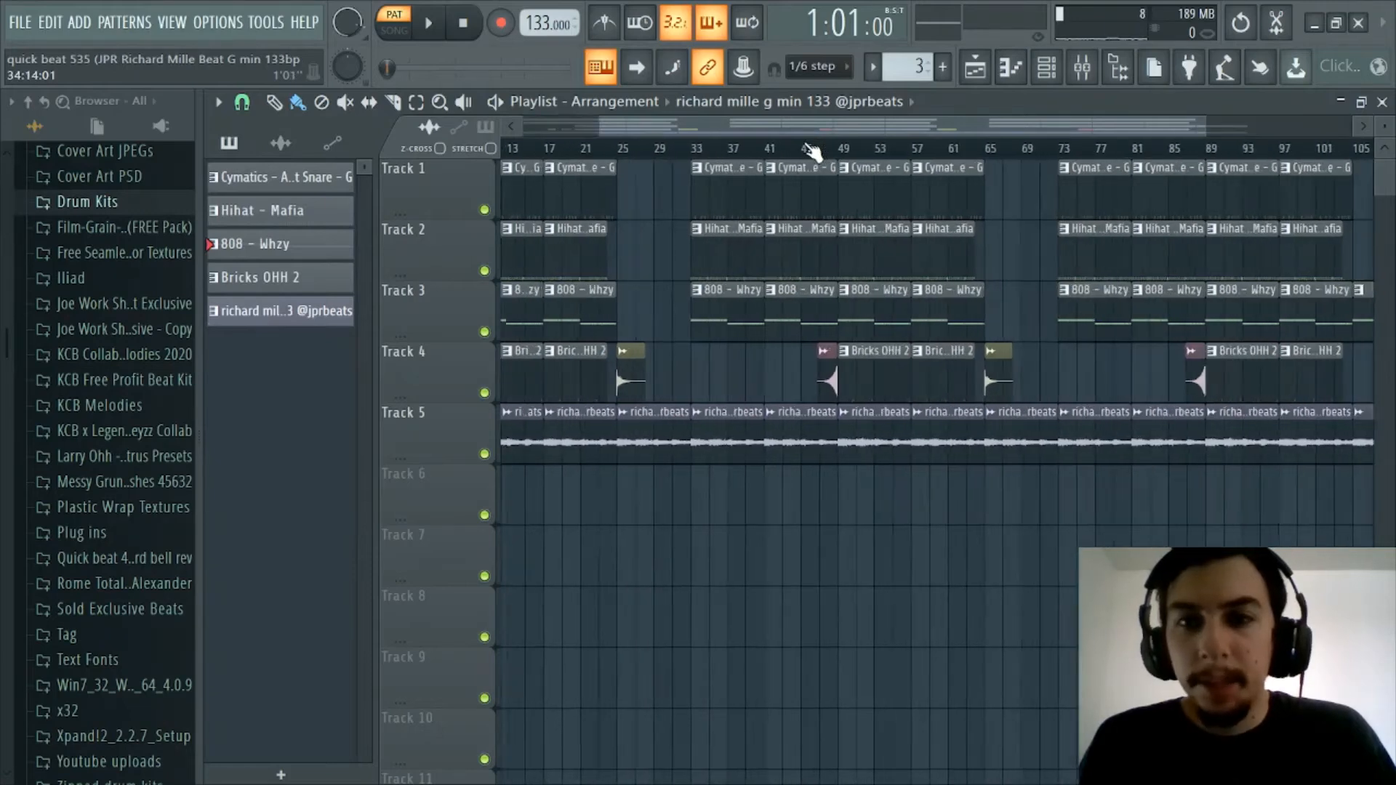
scroll(622, 155, down, 2)
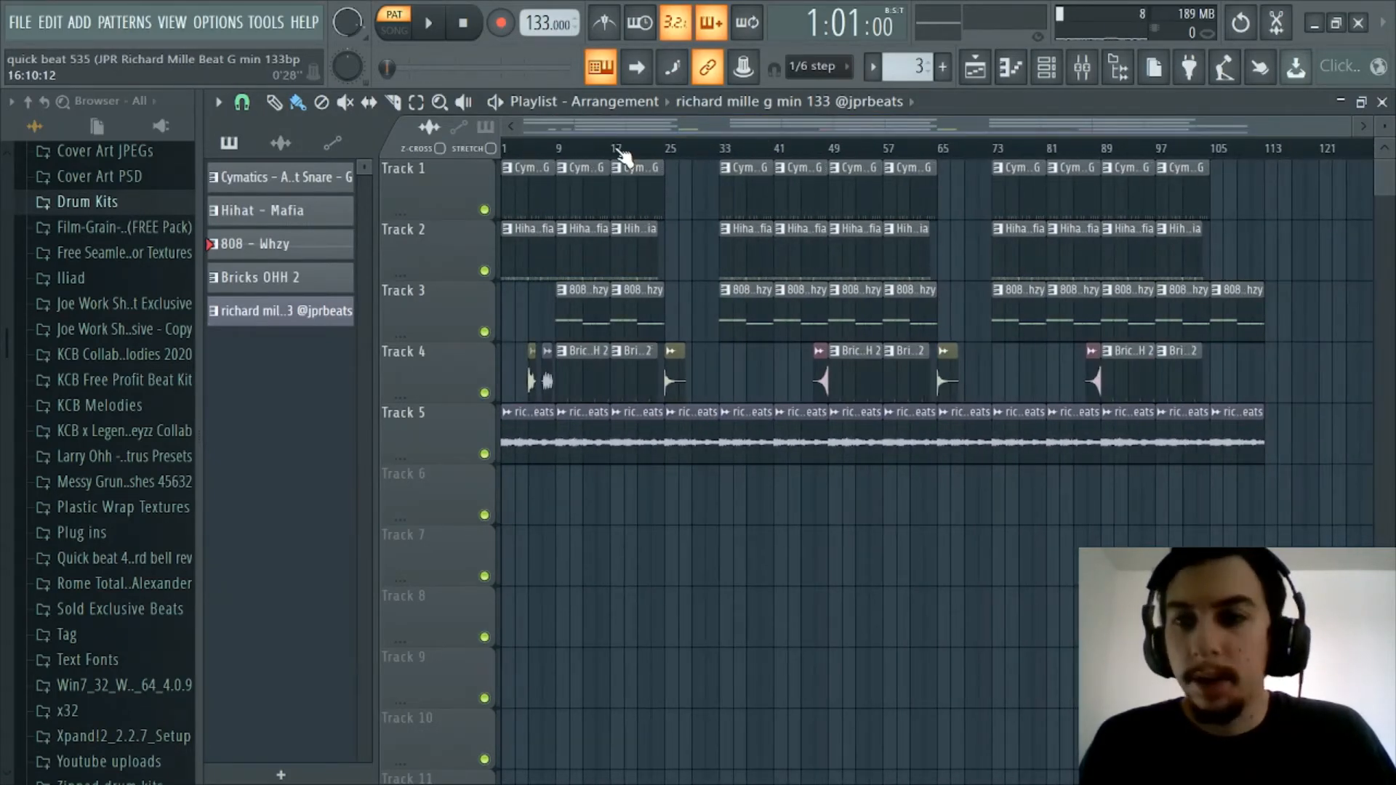
scroll(627, 148, up, 2)
scroll(582, 154, down, 2)
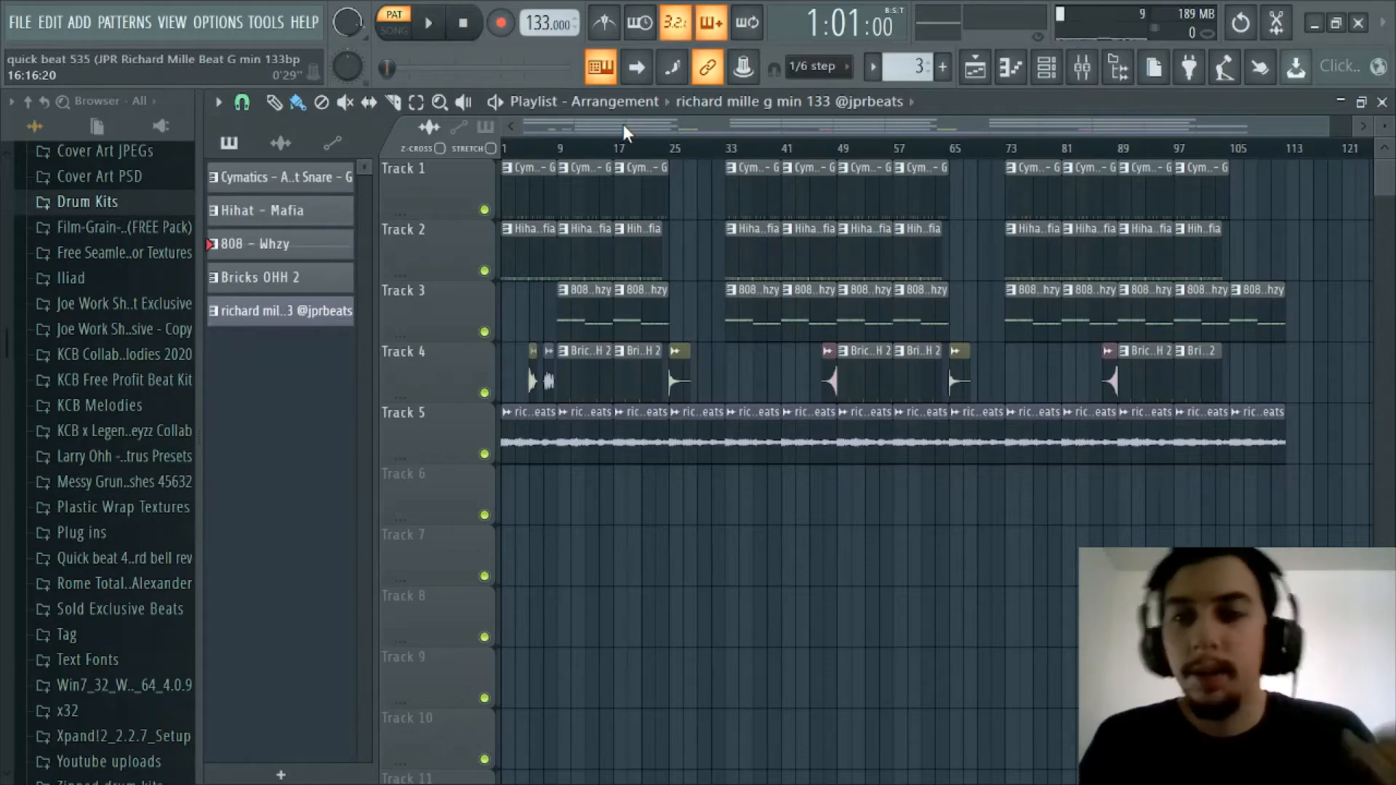
scroll(762, 151, up, 4)
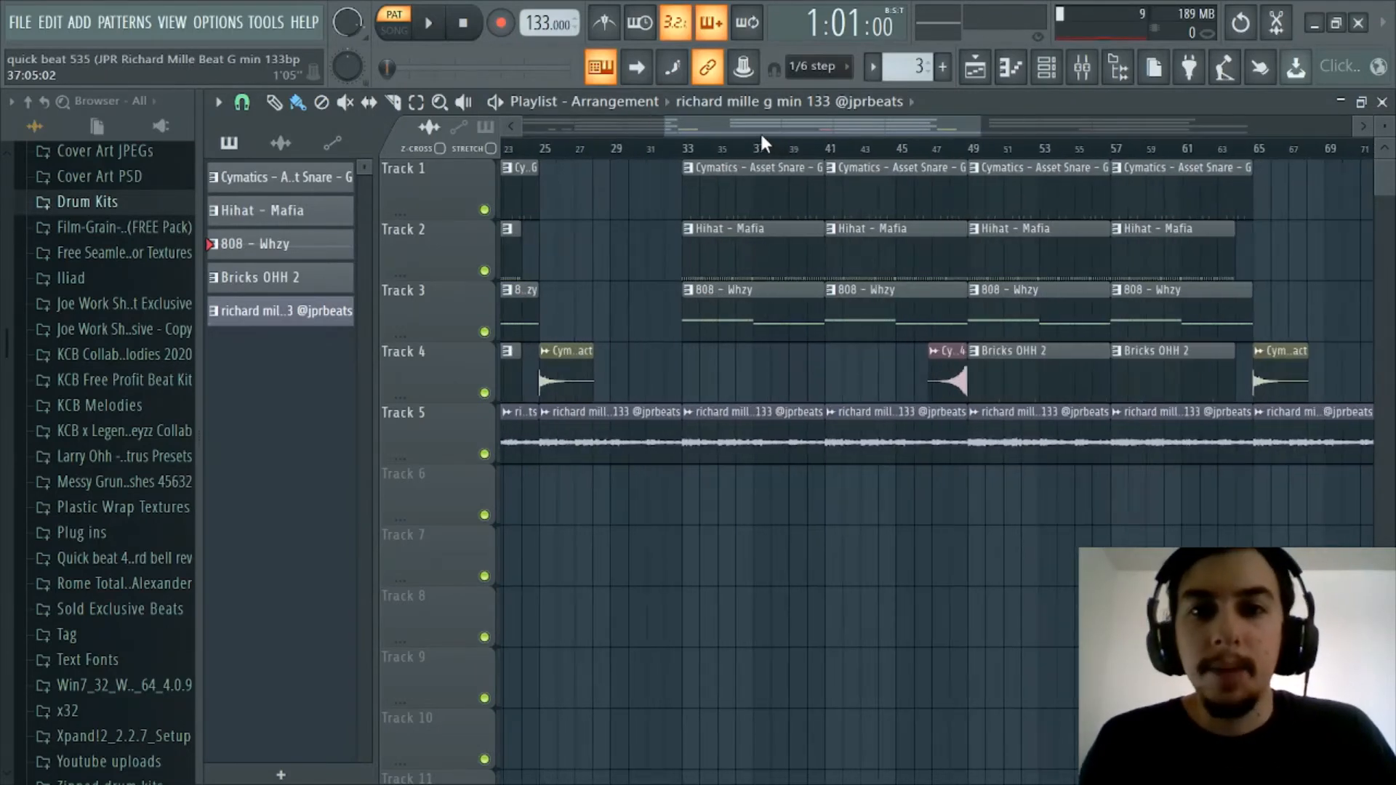
scroll(581, 152, down, 4)
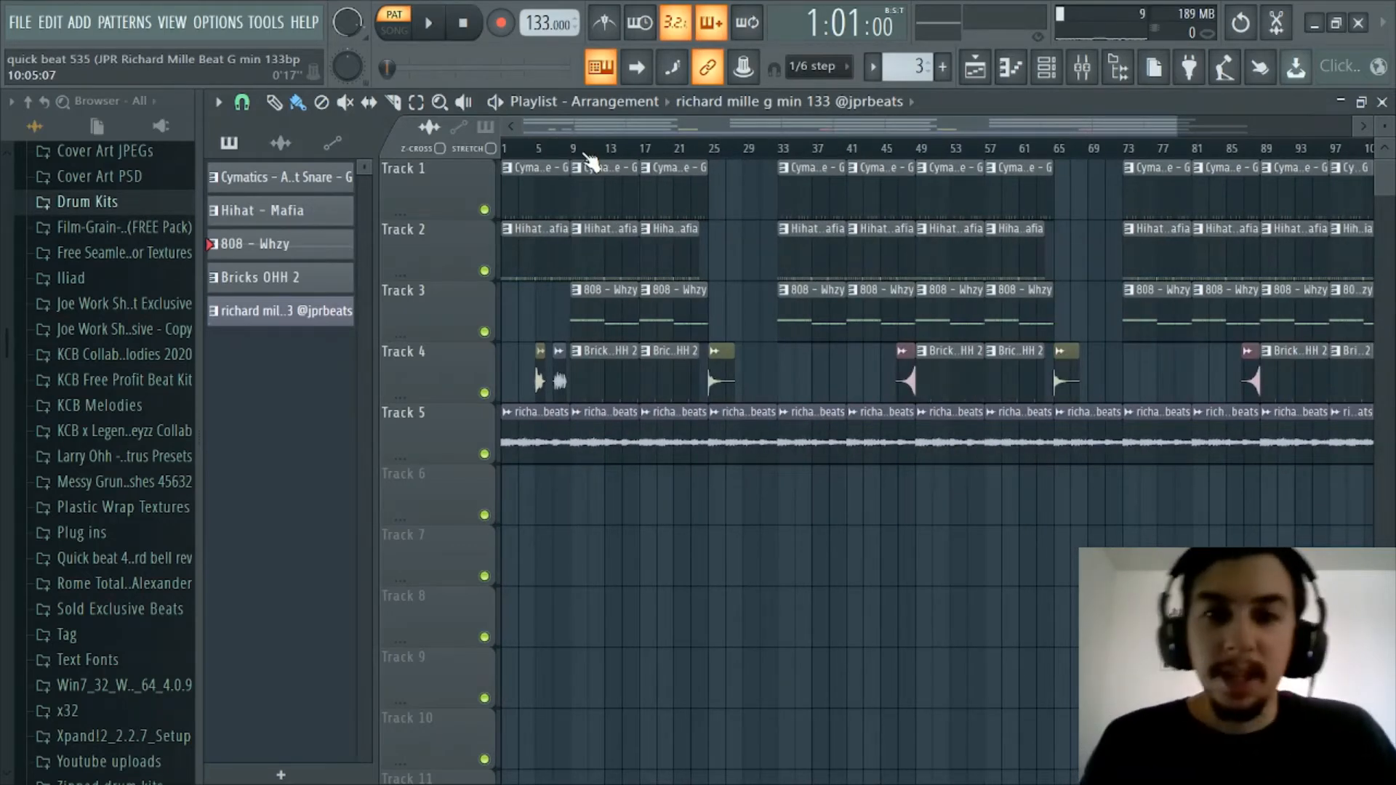
Examine the intro and first section up to bar 25, including the voice tags before bar 9 and the impact clip.
scroll(663, 122, up, 2)
scroll(531, 139, up, 2)
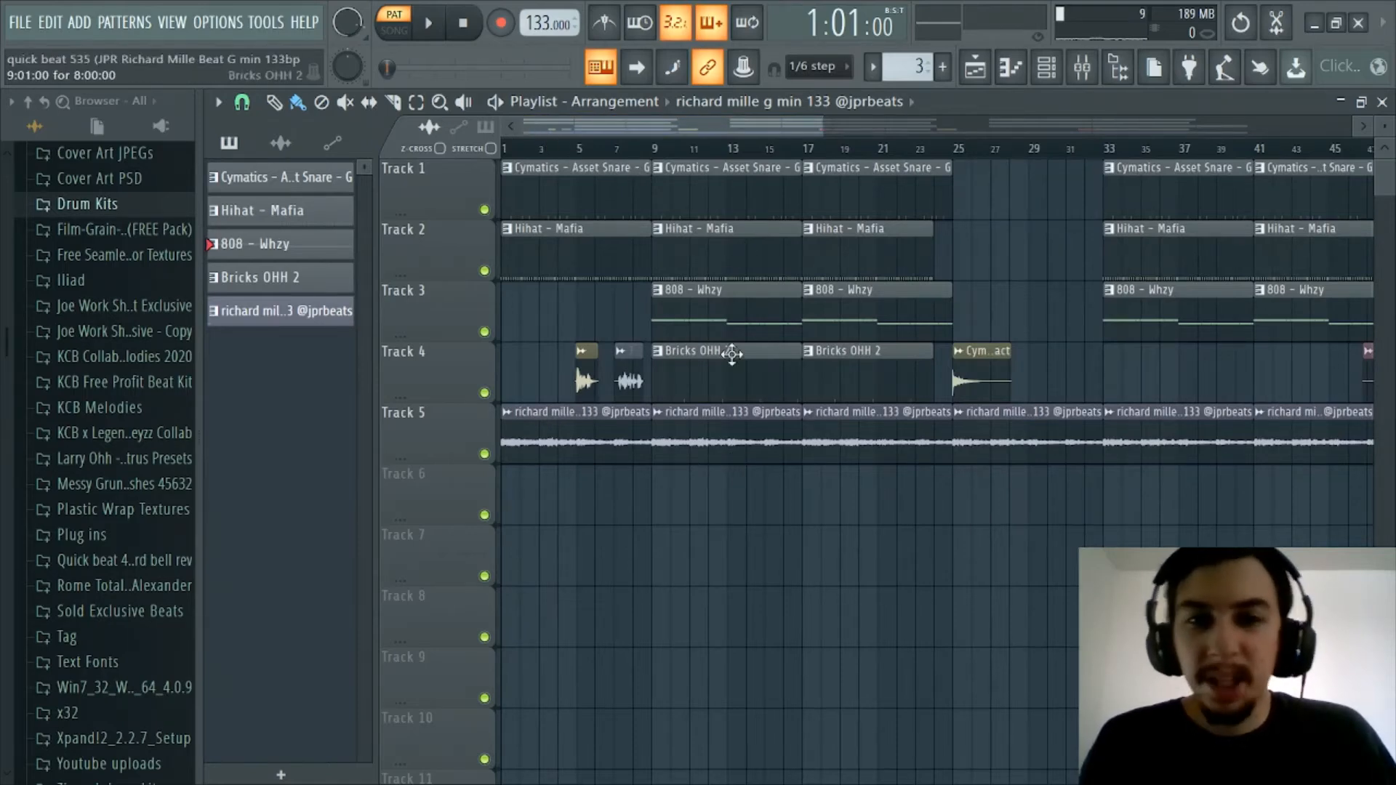
scroll(691, 147, down, 4)
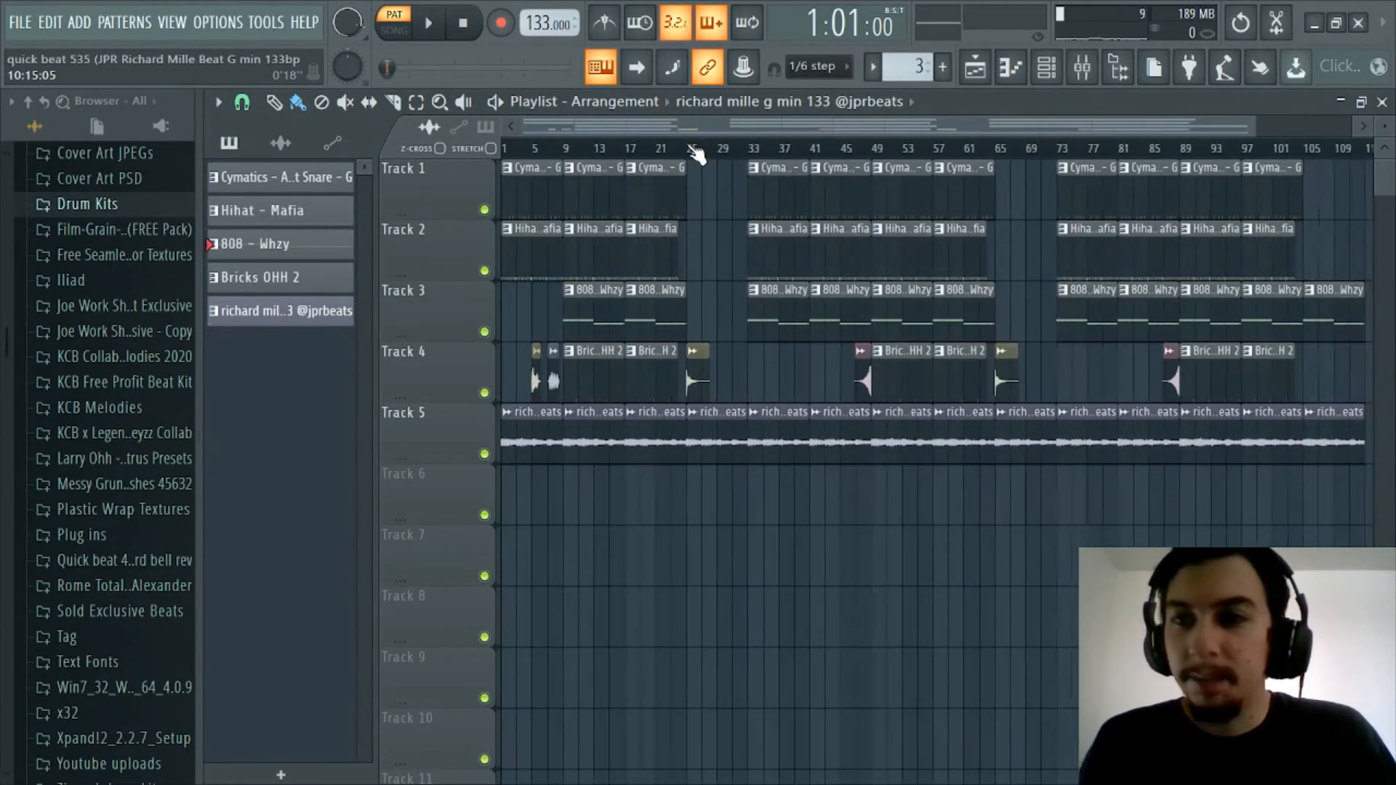
scroll(692, 147, up, 3)
drag(668, 129, 559, 130)
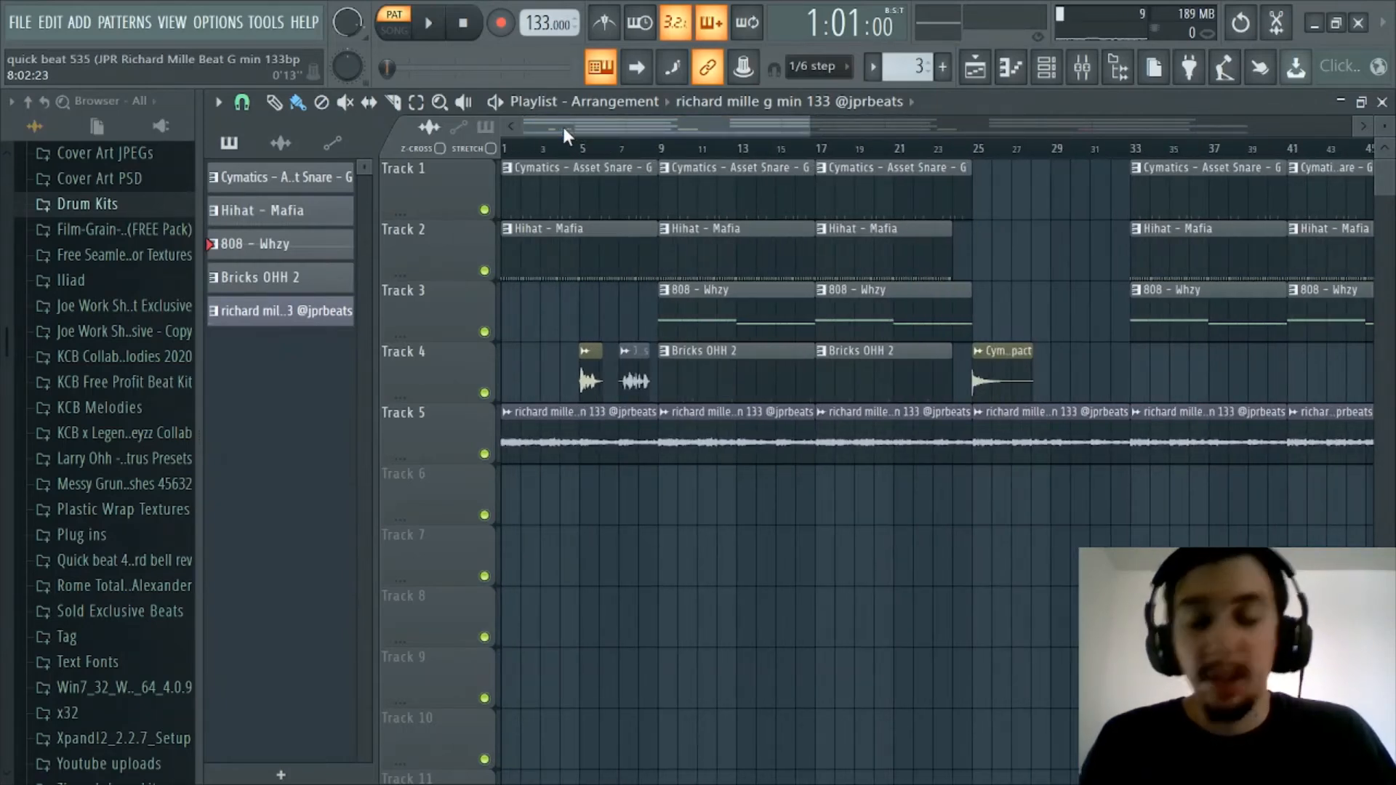
scroll(592, 148, down, 3)
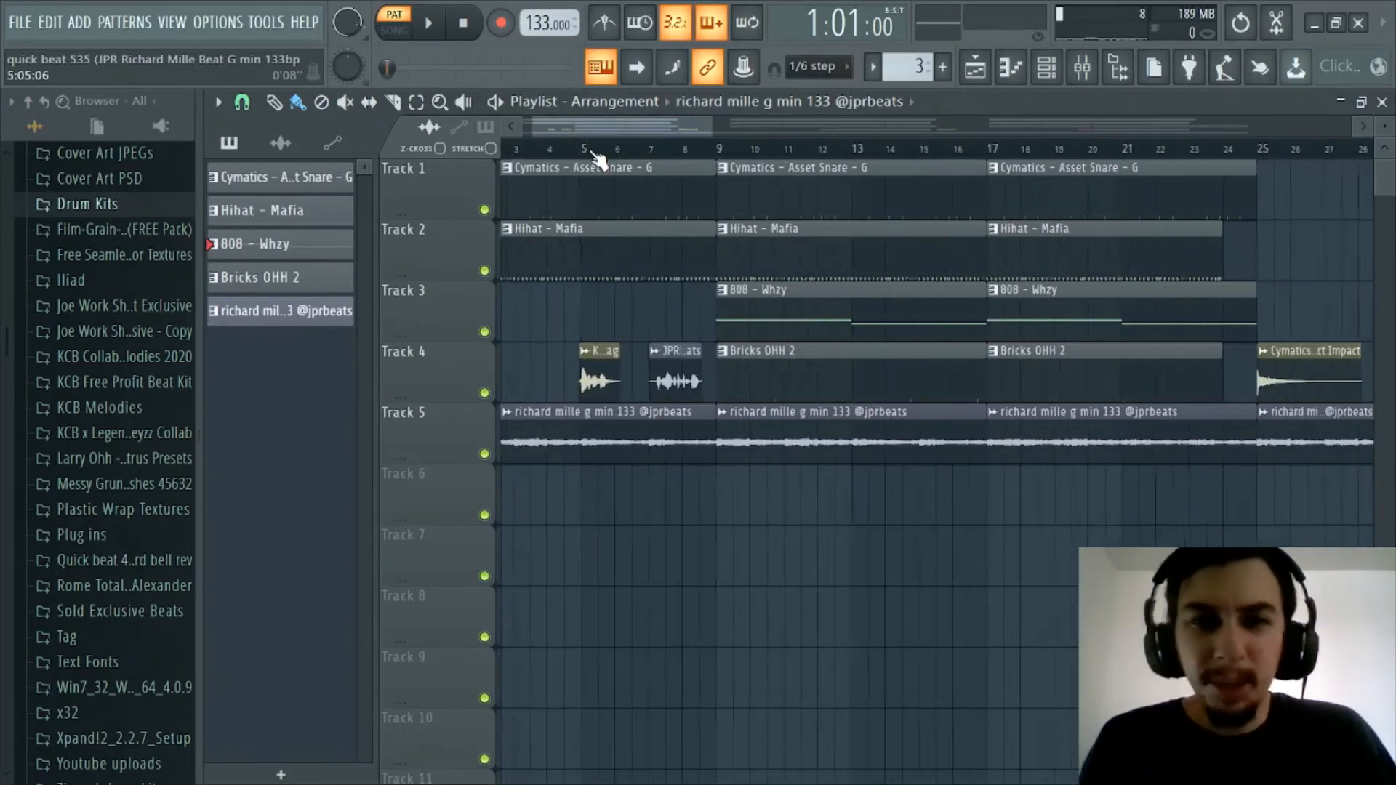
scroll(594, 153, down, 2)
scroll(598, 158, down, 2)
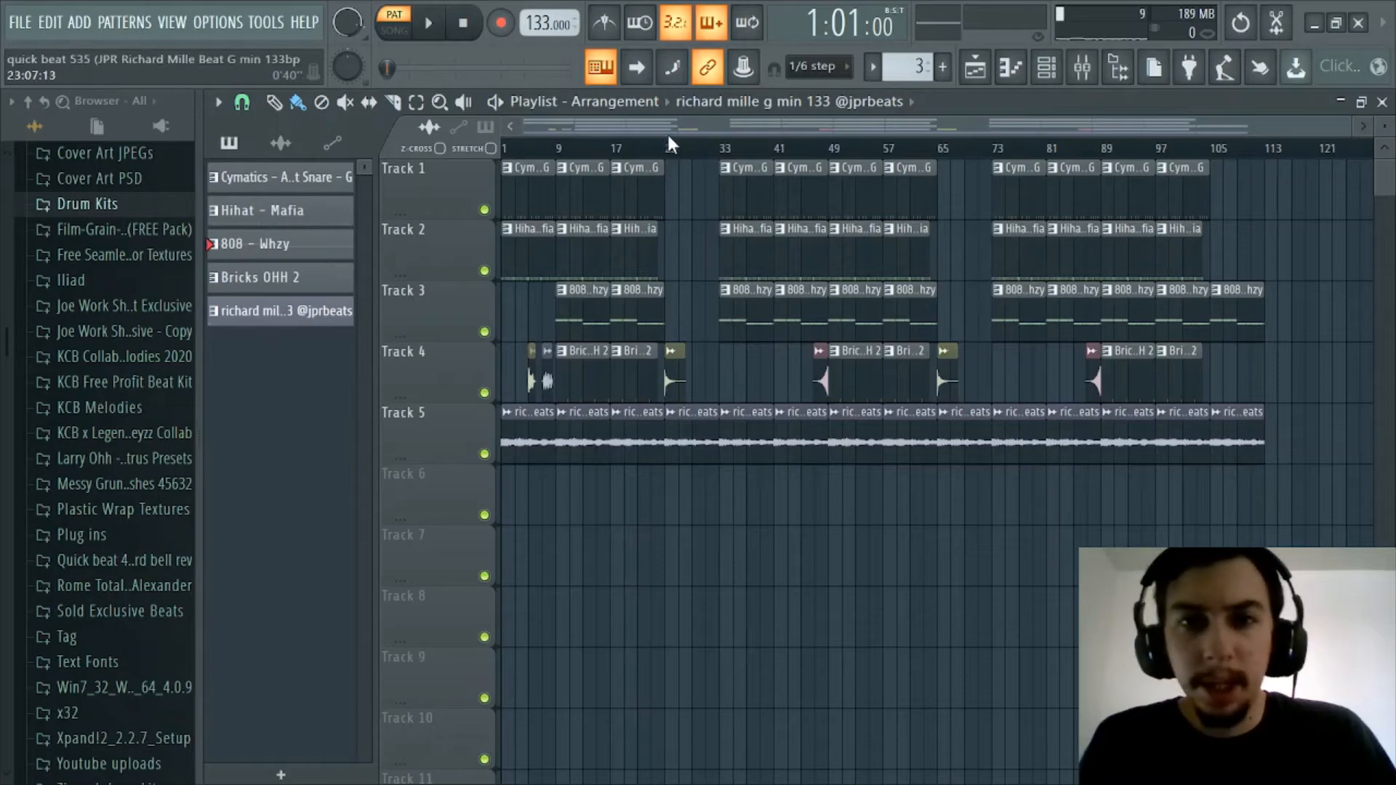
Switch playback from pattern to song mode with the arrangement's opening sections in view.
scroll(666, 133, up, 2)
drag(690, 134, 498, 138)
scroll(592, 156, up, 2)
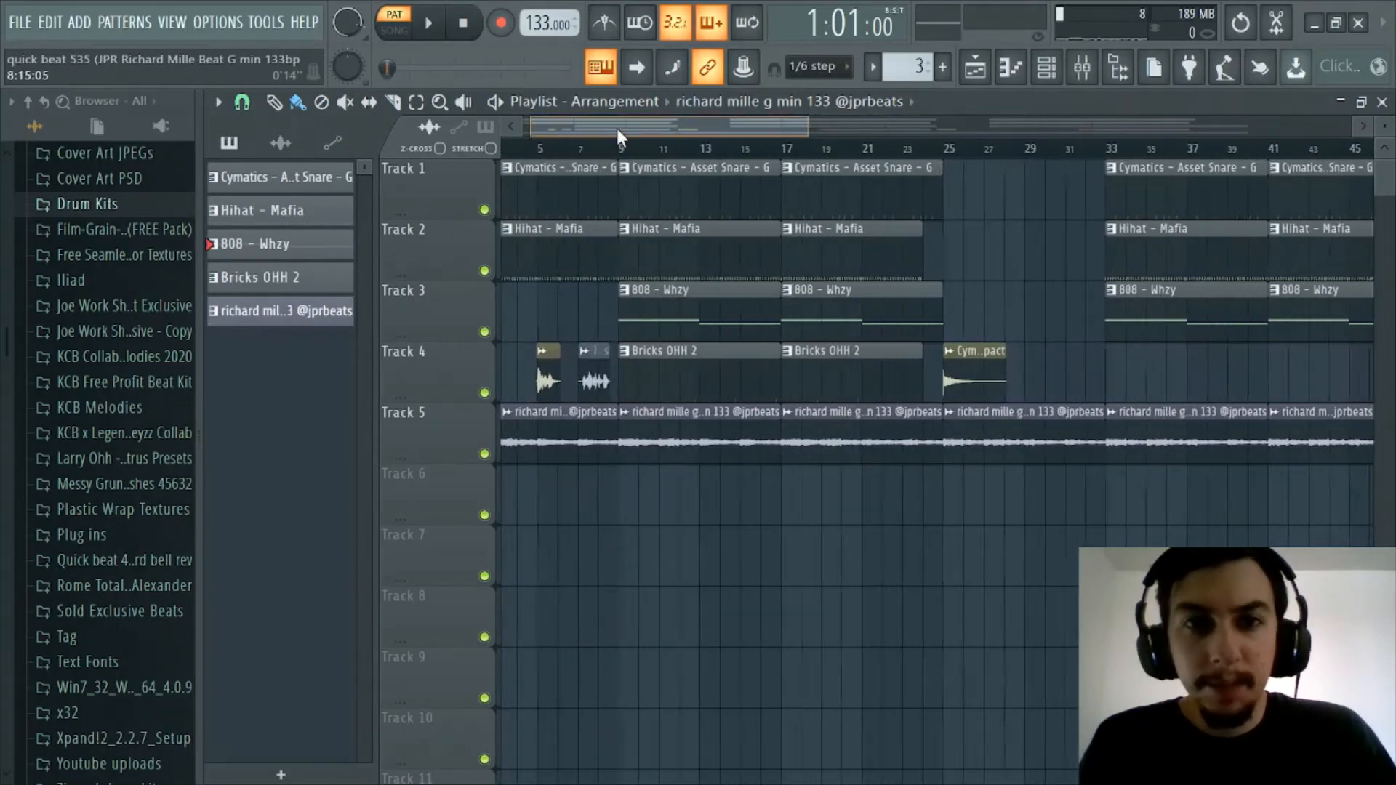
drag(618, 132, 565, 133)
scroll(593, 156, down, 2)
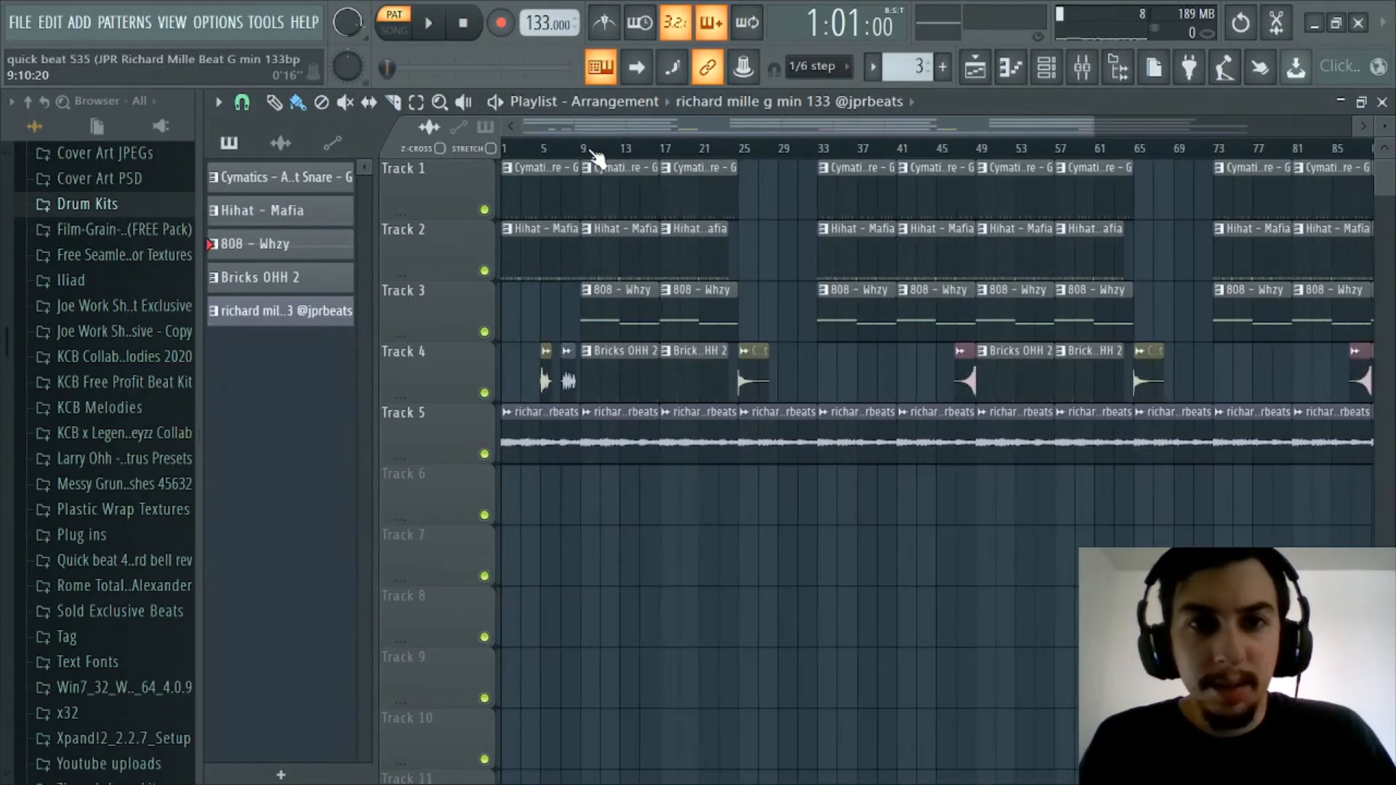
scroll(596, 147, up, 2)
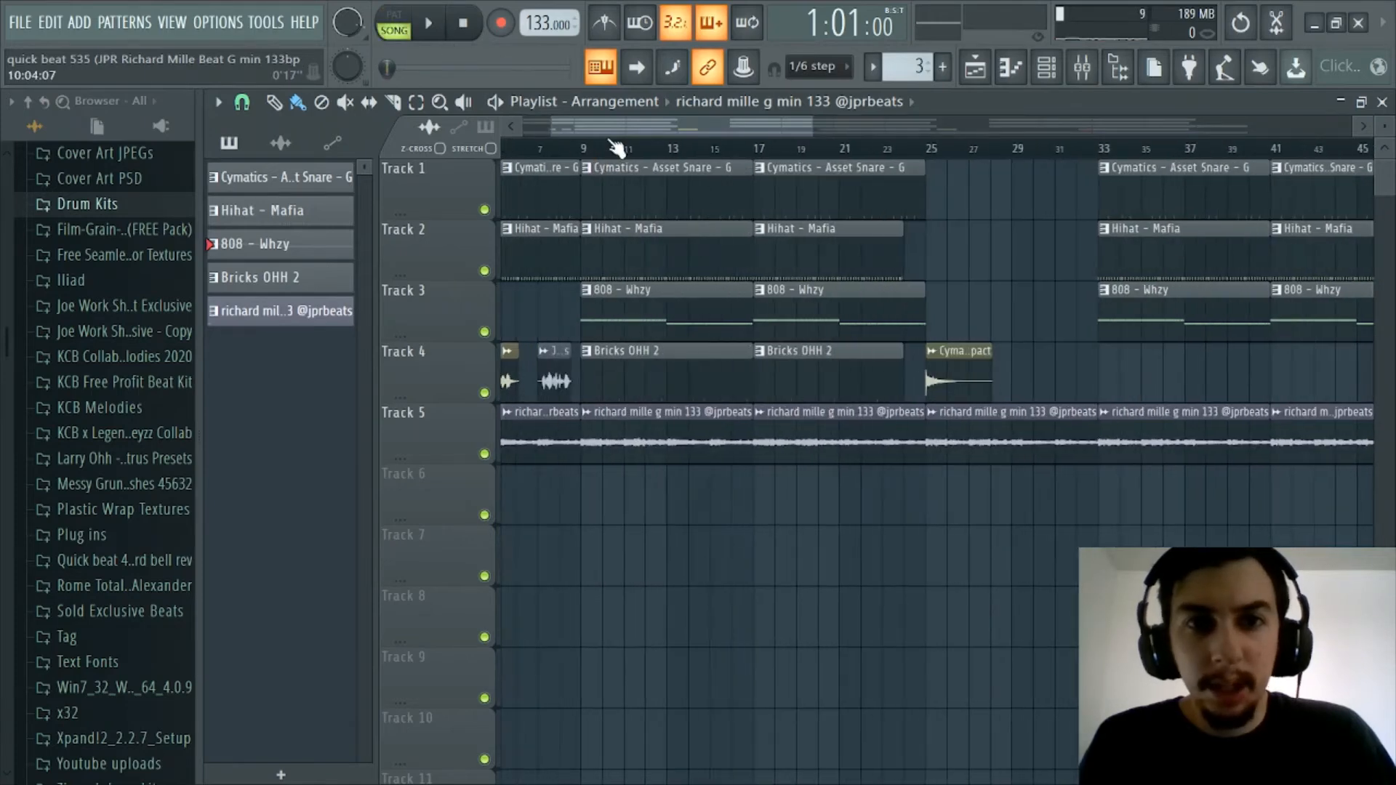
scroll(584, 165, down, 1)
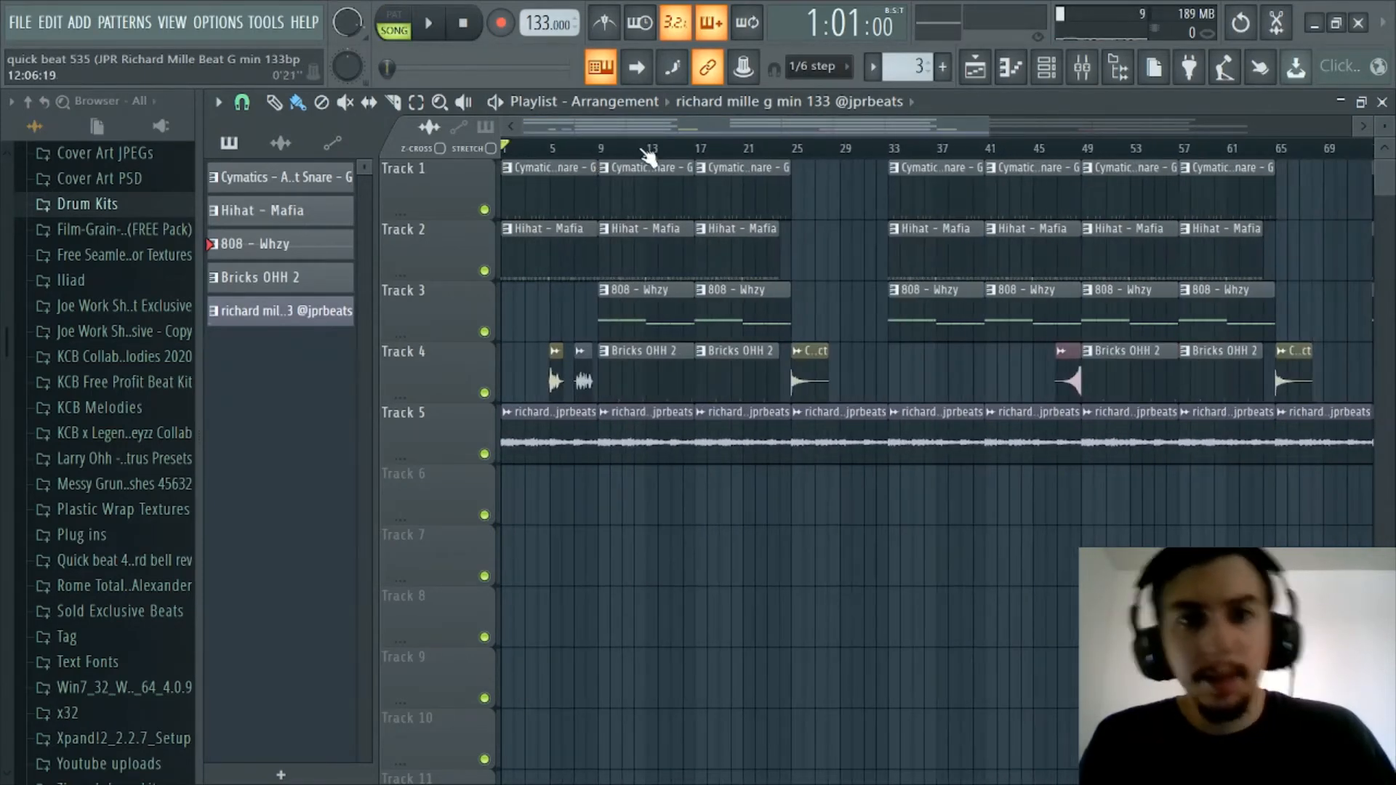
Play the full arrangement in song mode from bar 1 through the final 808 and loop clips, and stop playback at the end.
scroll(647, 153, down, 1)
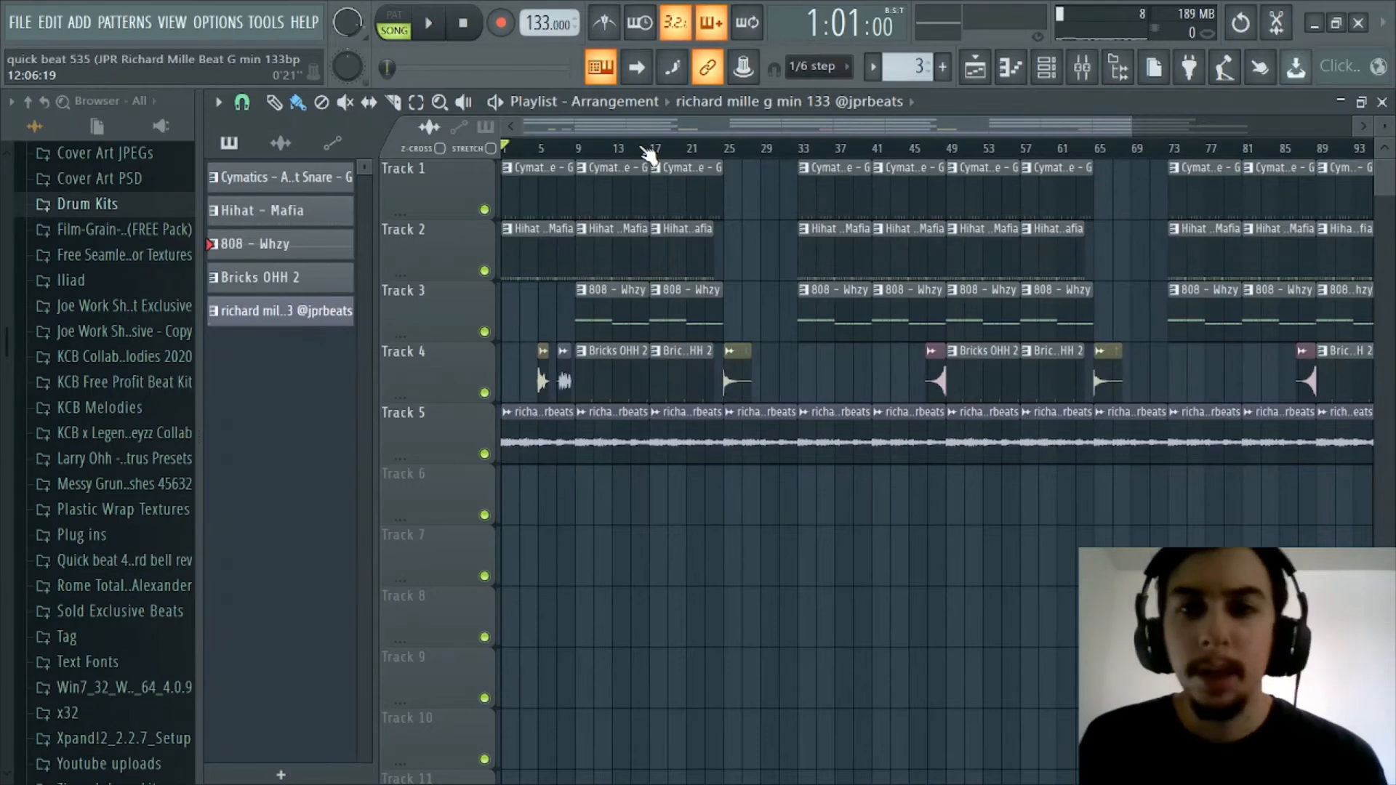
scroll(647, 154, down, 1)
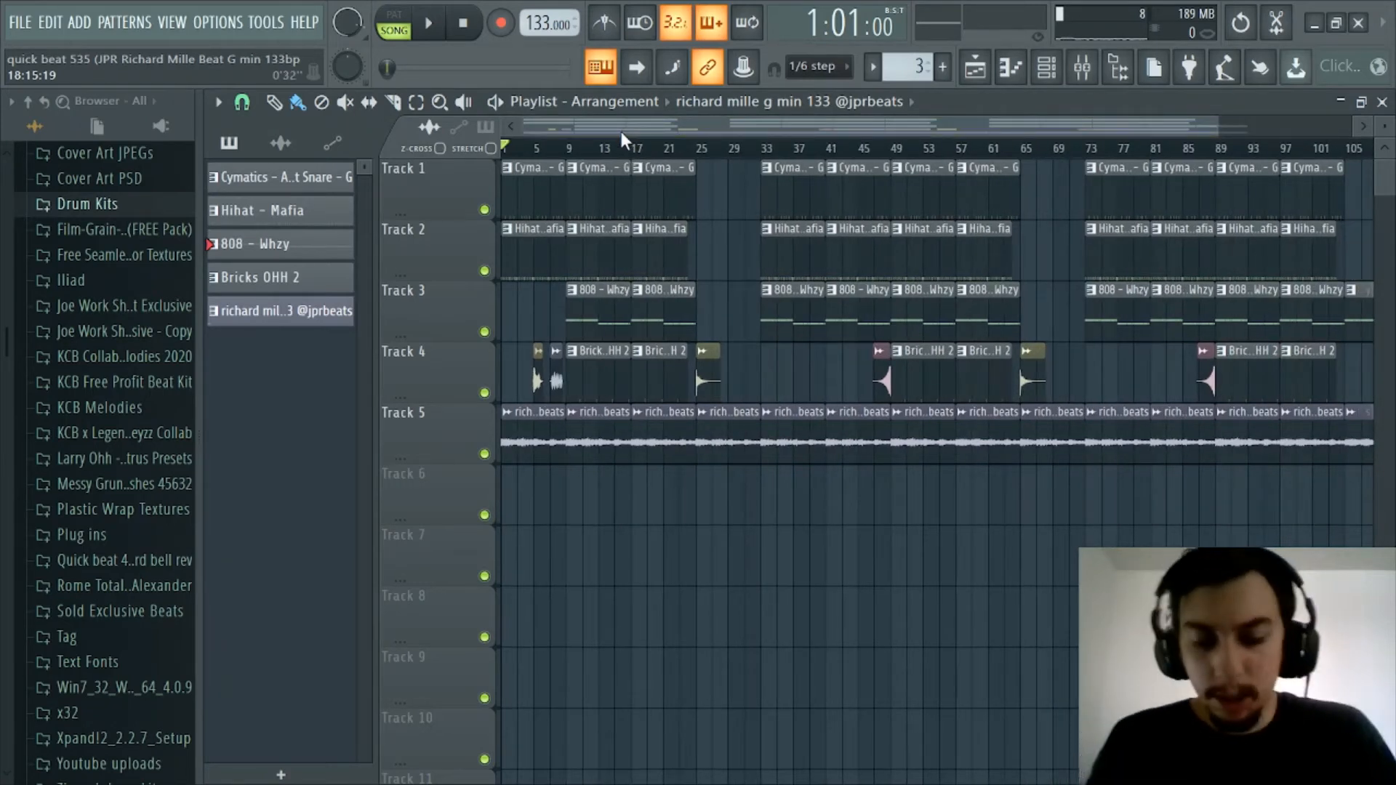
key(space)
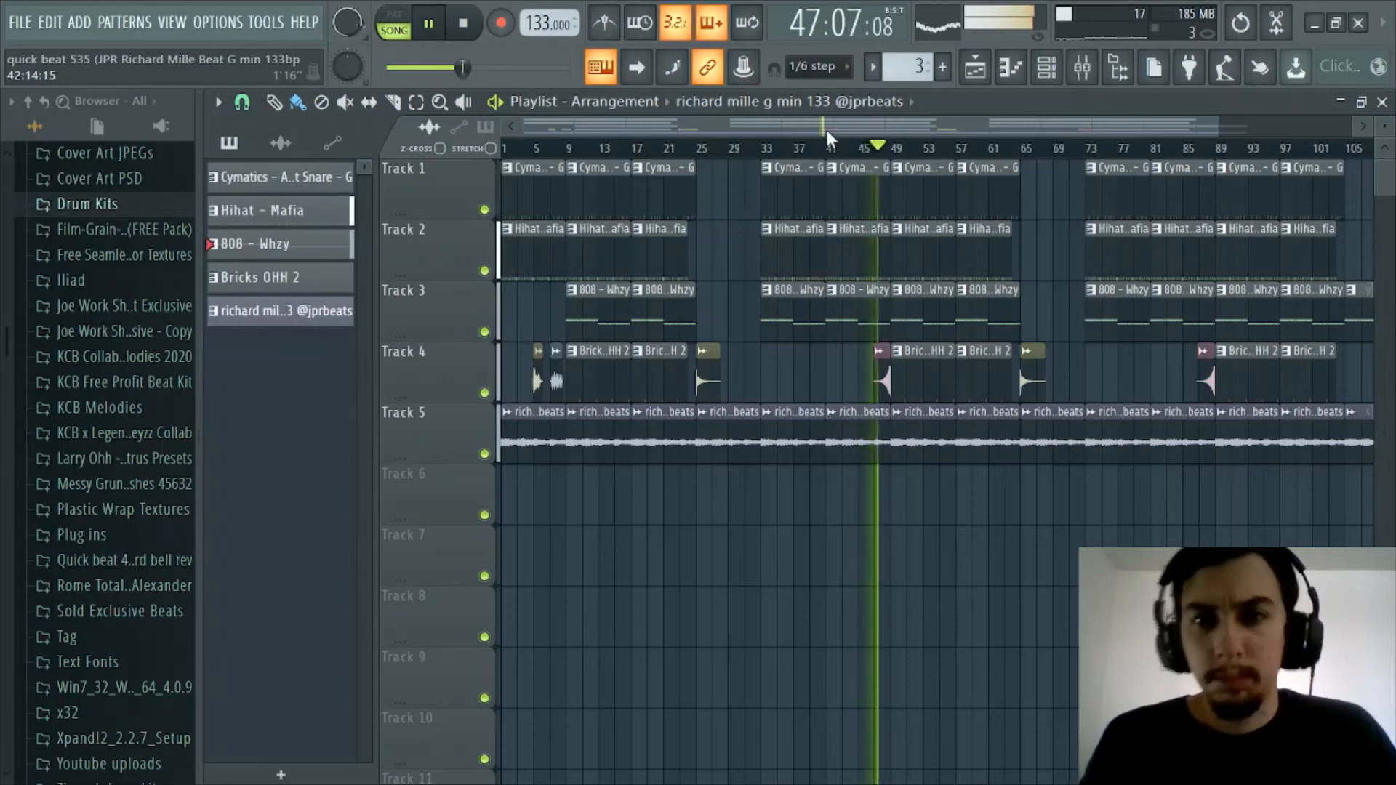
scroll(826, 146, down, 2)
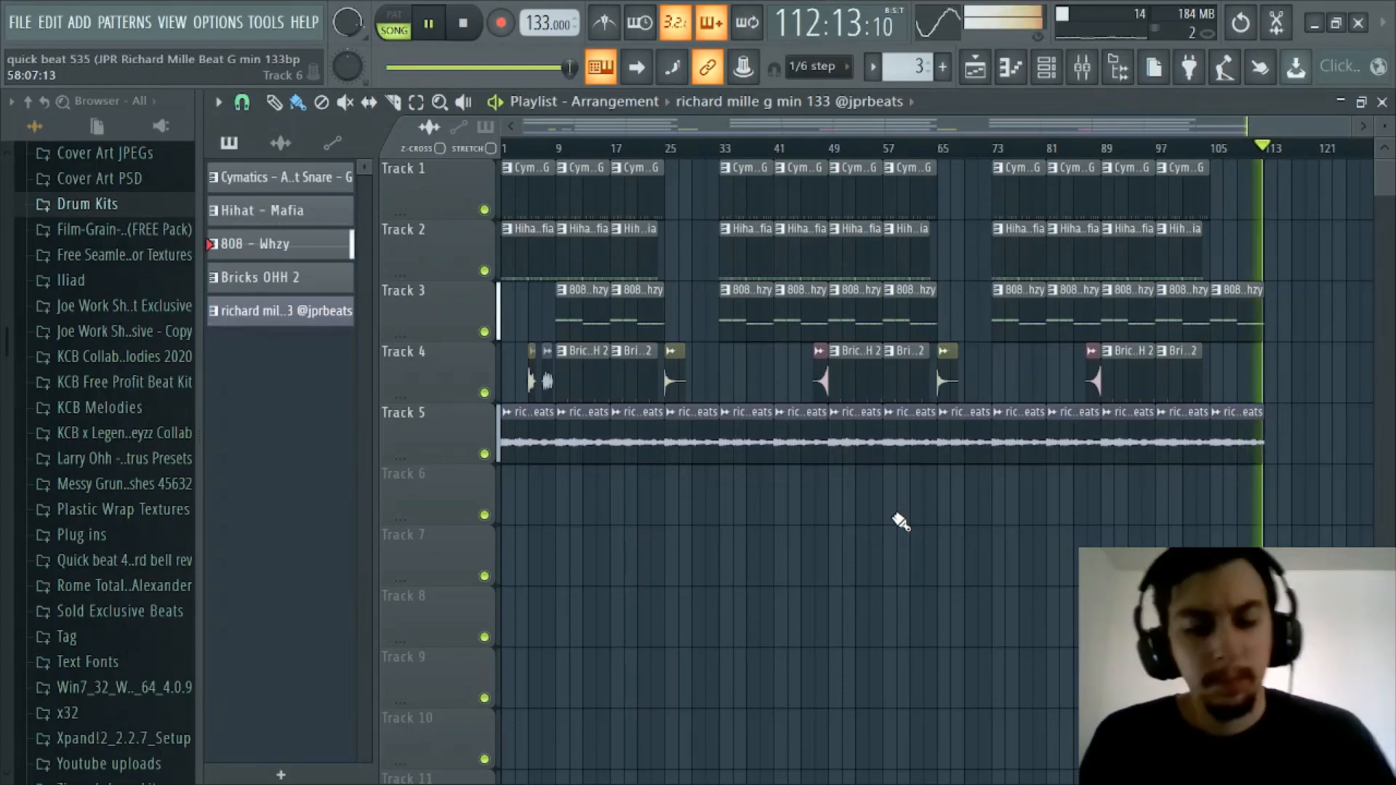
key(space)
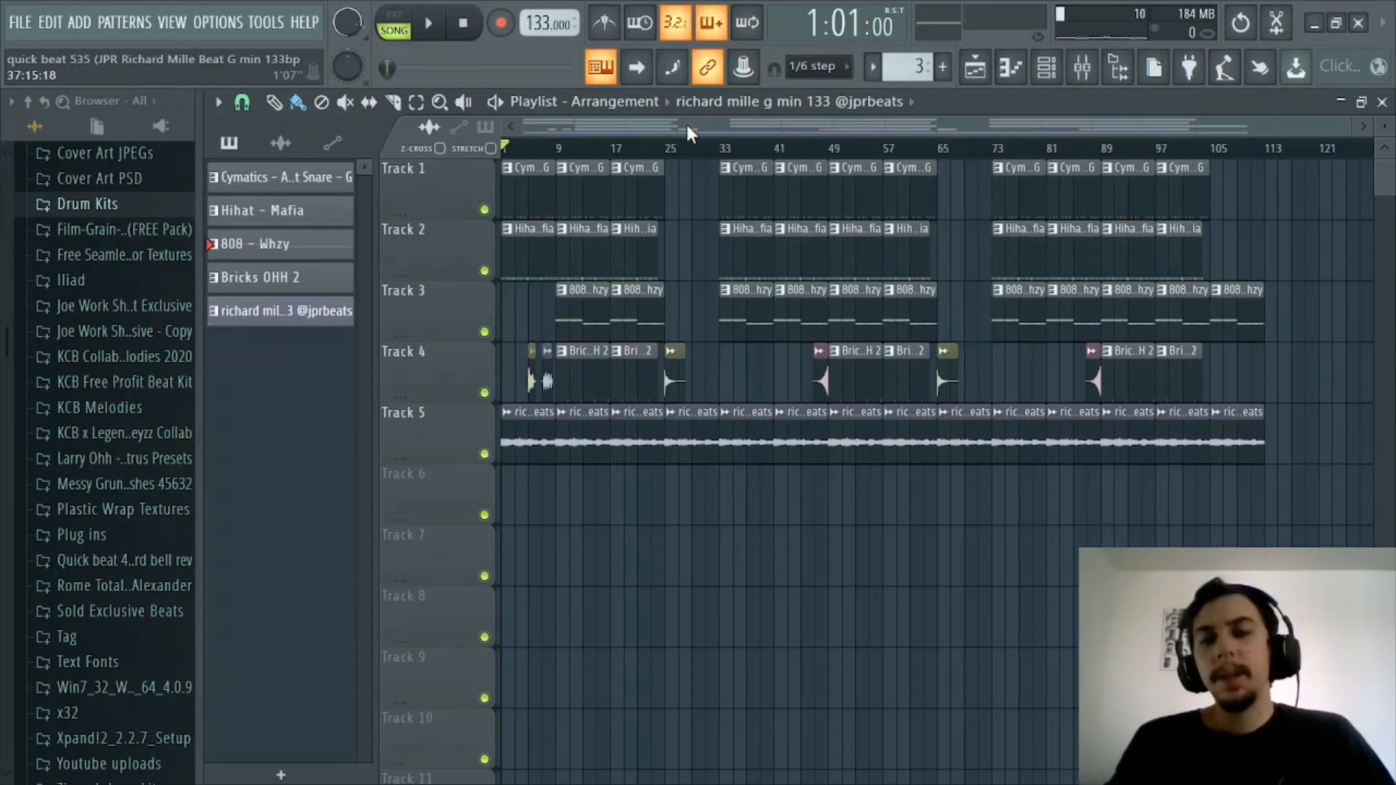
scroll(696, 149, up, 2)
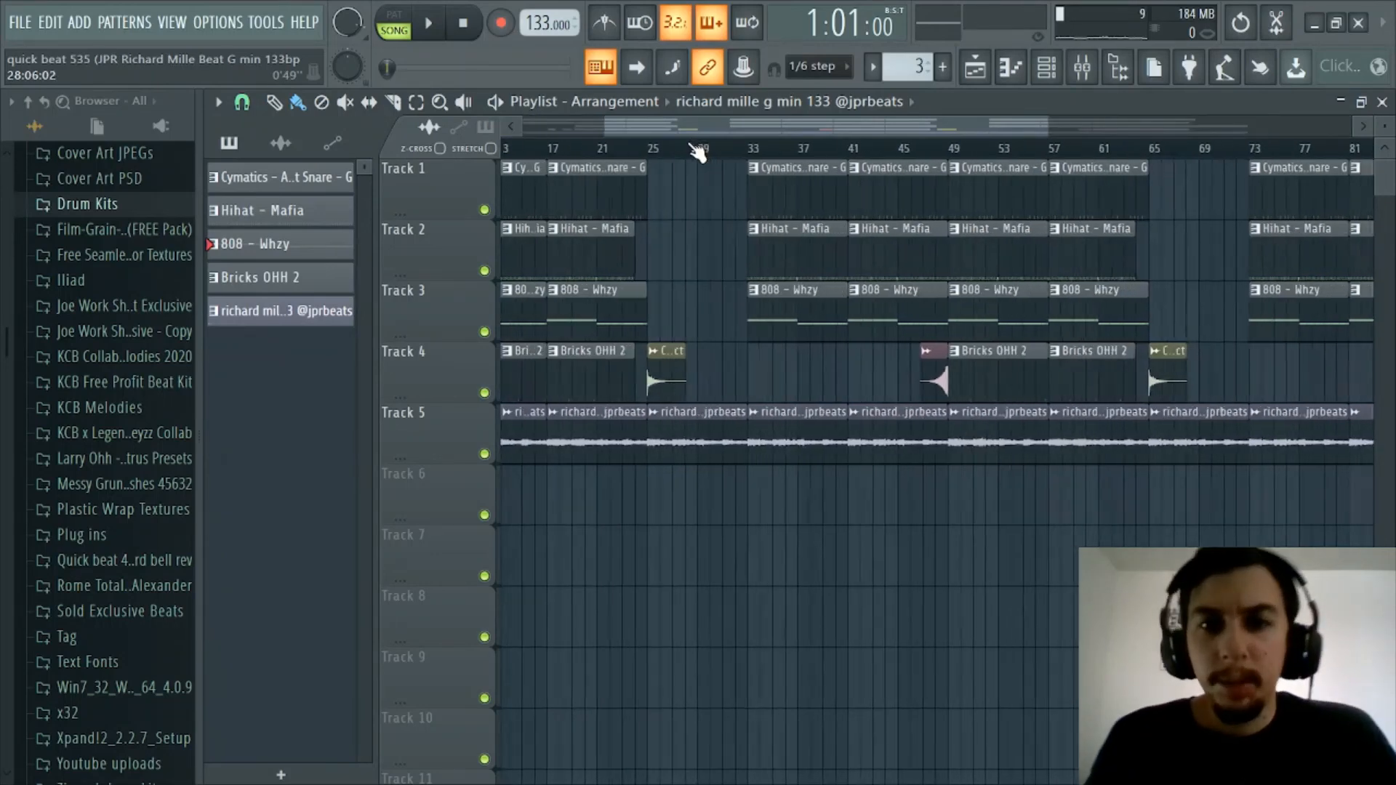
scroll(590, 148, down, 3)
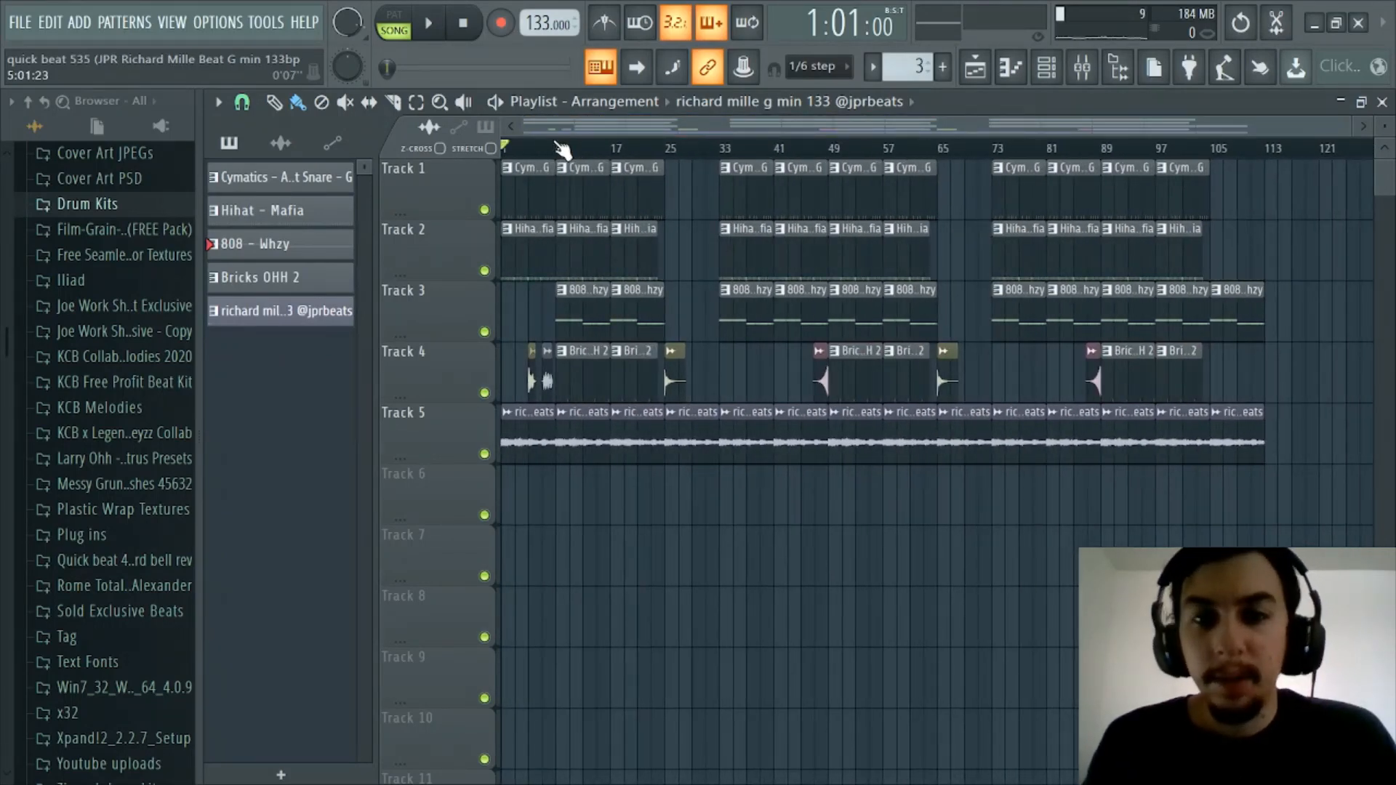